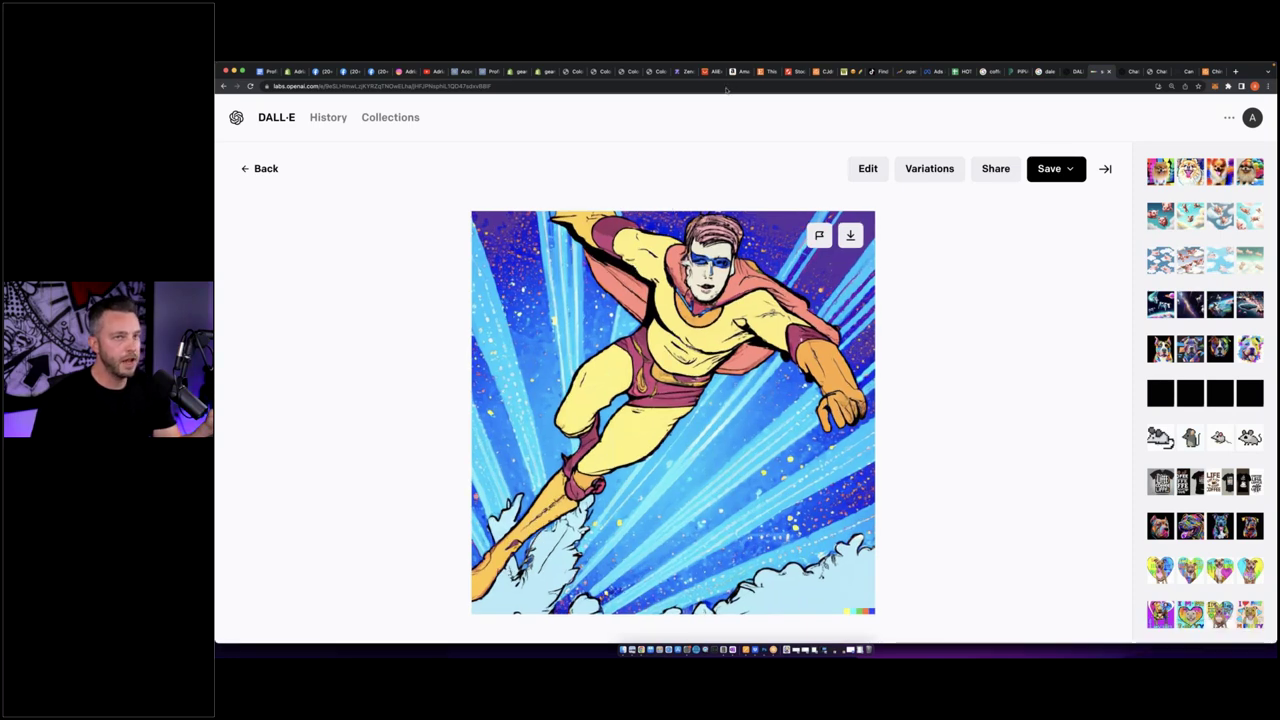
Switch to the teelaunch catalog in Shopify, look over the new products and accessories, and open the Home Goods category.
click(514, 71)
scroll(518, 350, down, 3)
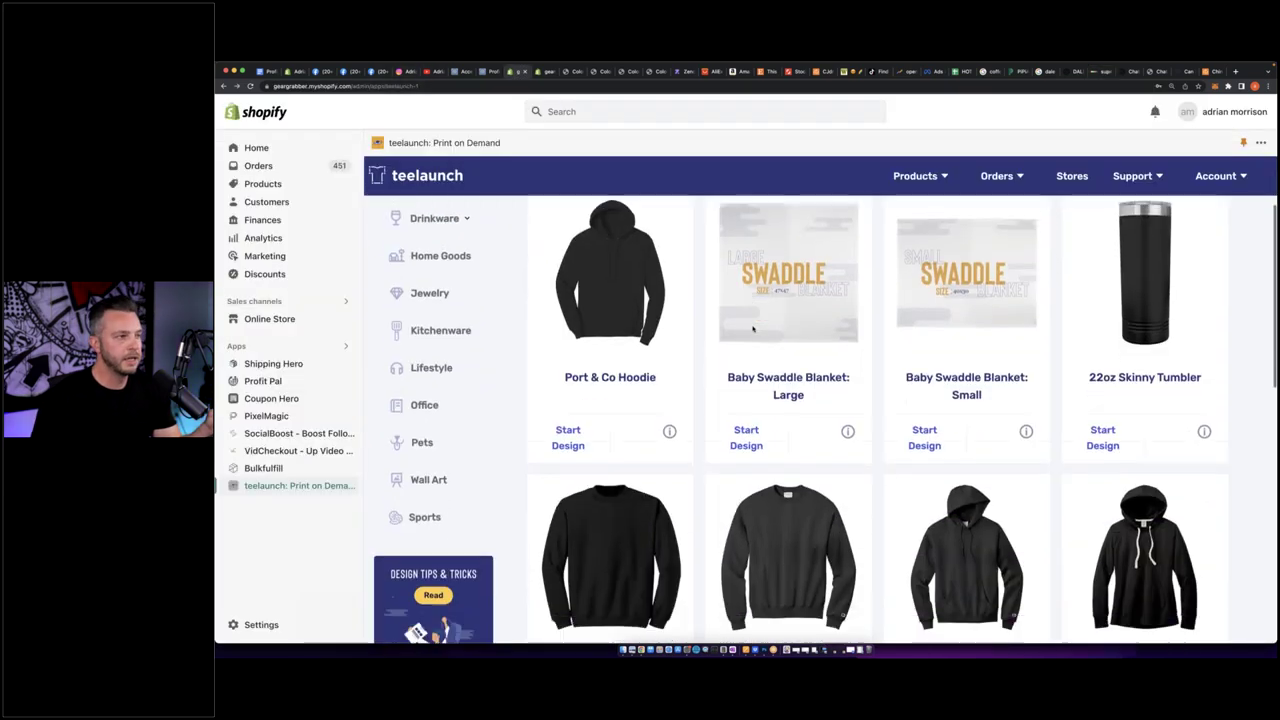
scroll(518, 350, up, 3)
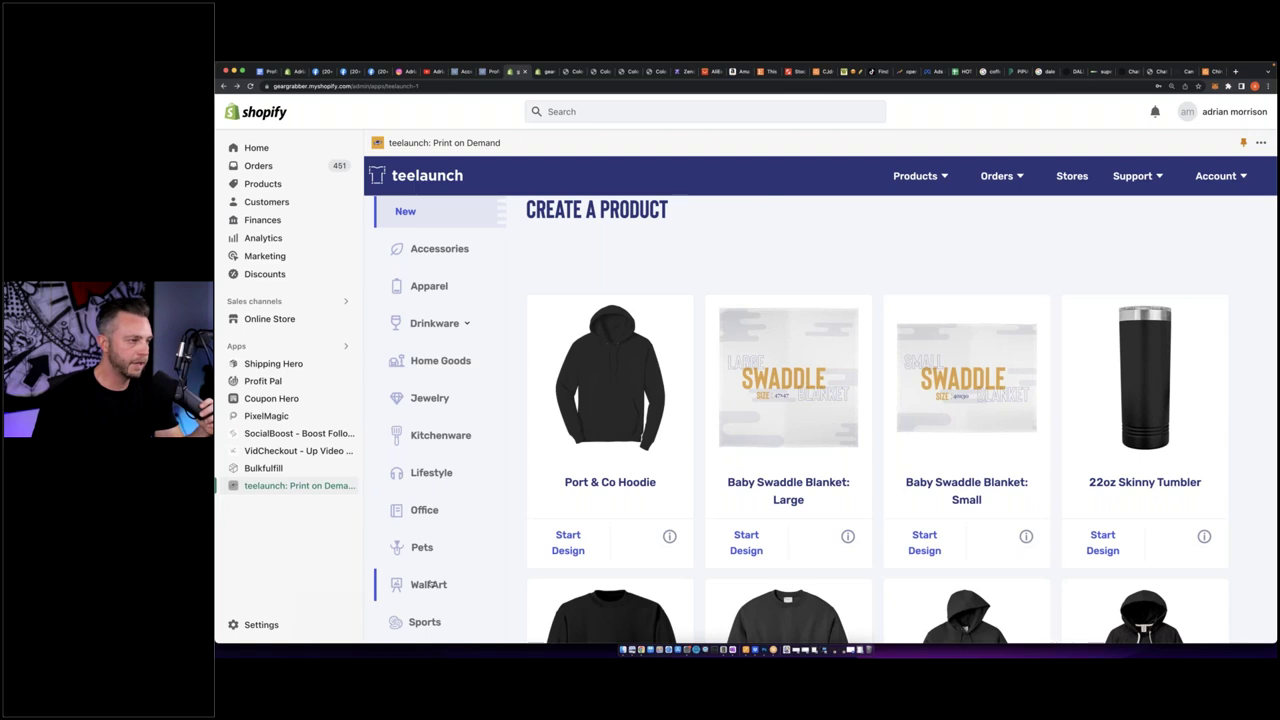
click(440, 250)
scroll(847, 350, down, 4)
scroll(840, 354, up, 4)
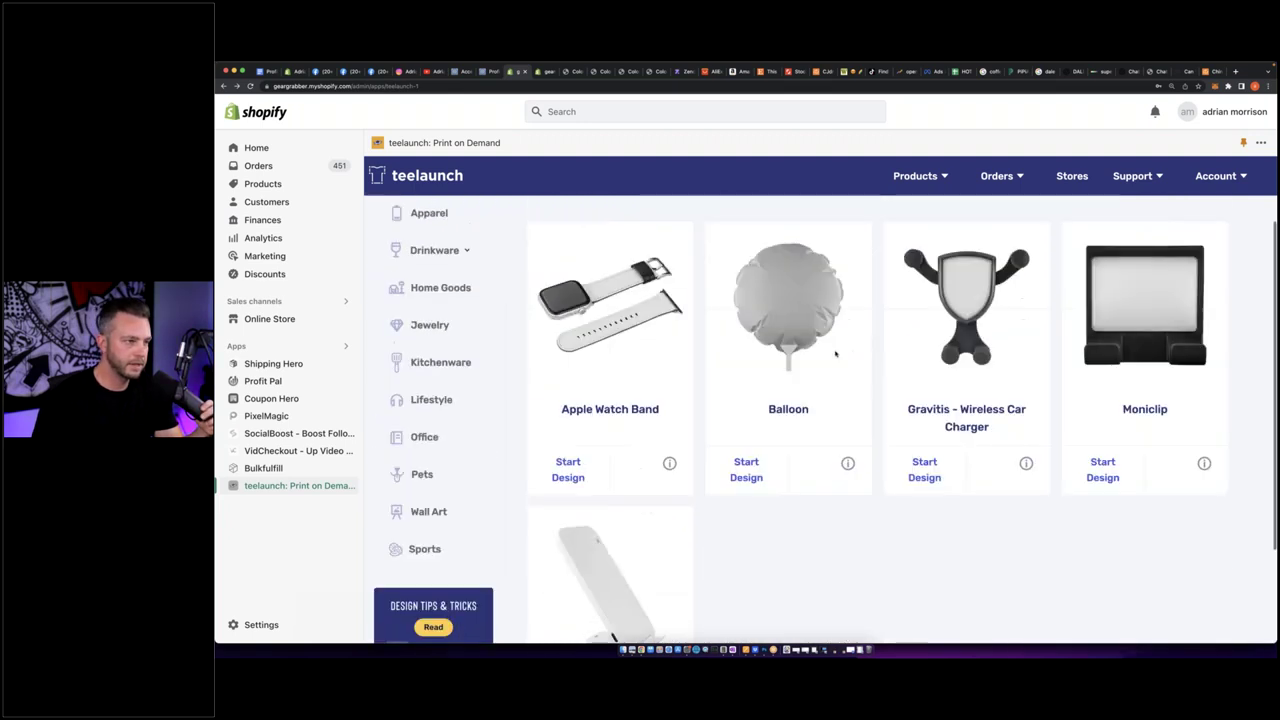
click(429, 308)
click(440, 382)
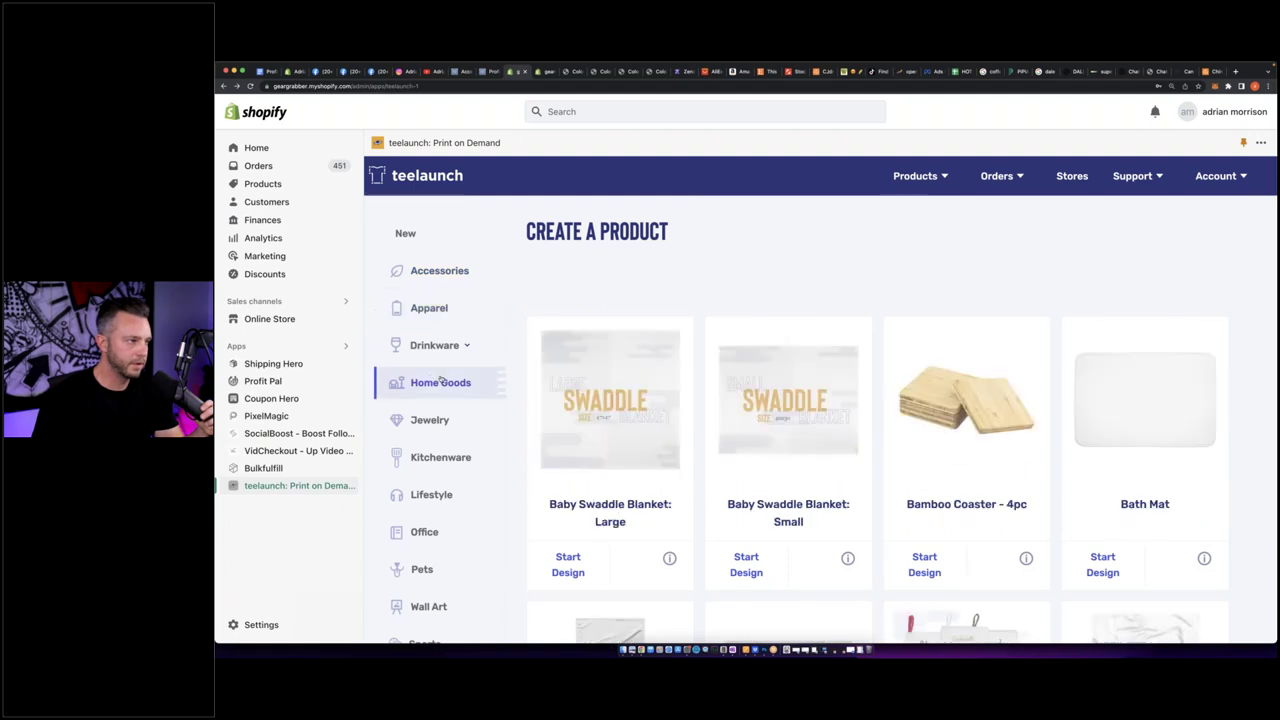
Browse the Home Goods products and start a Shower Curtain design for the geargrabber store.
scroll(440, 382, down, 1)
scroll(800, 420, down, 10)
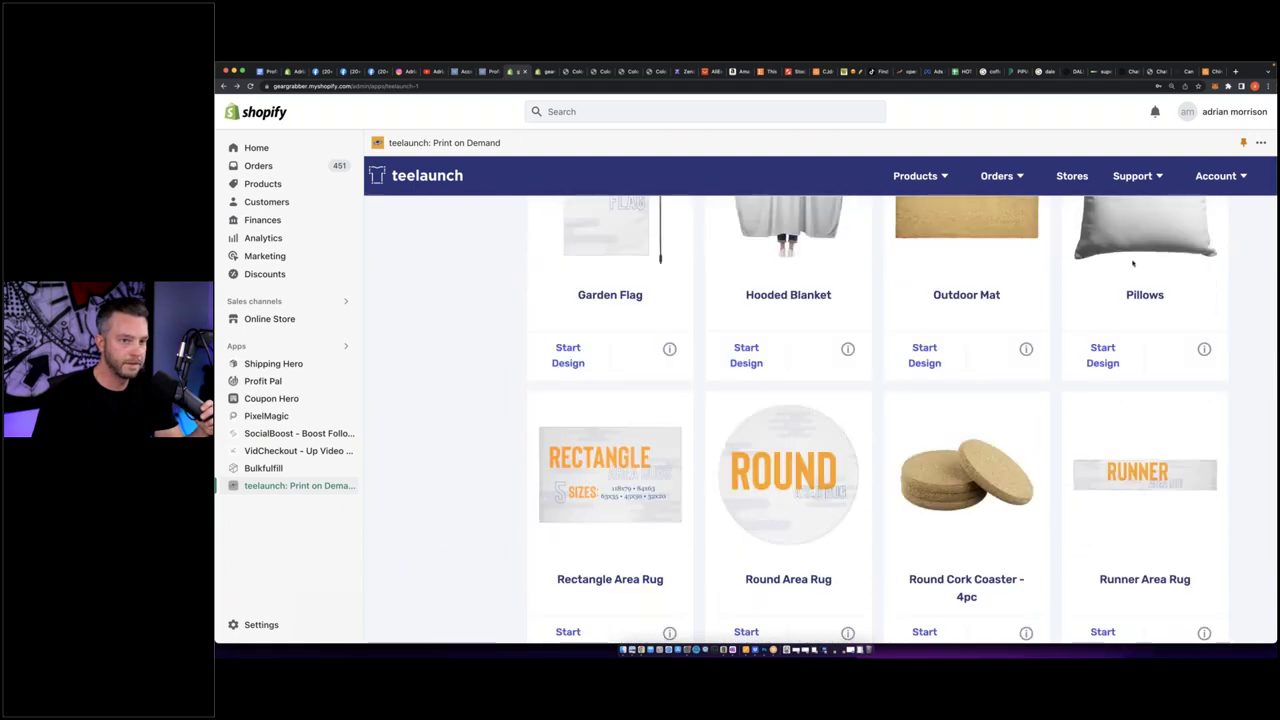
scroll(1133, 263, down, 4)
scroll(1053, 287, up, 4)
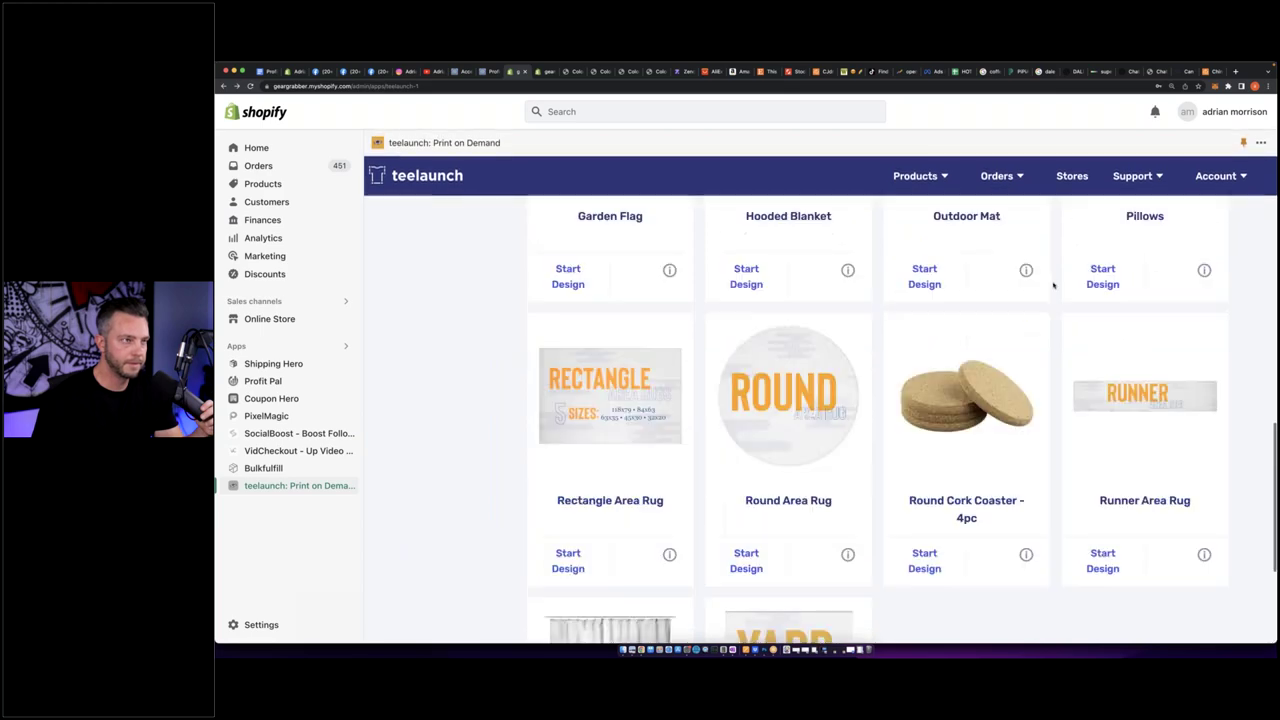
scroll(1053, 287, up, 6)
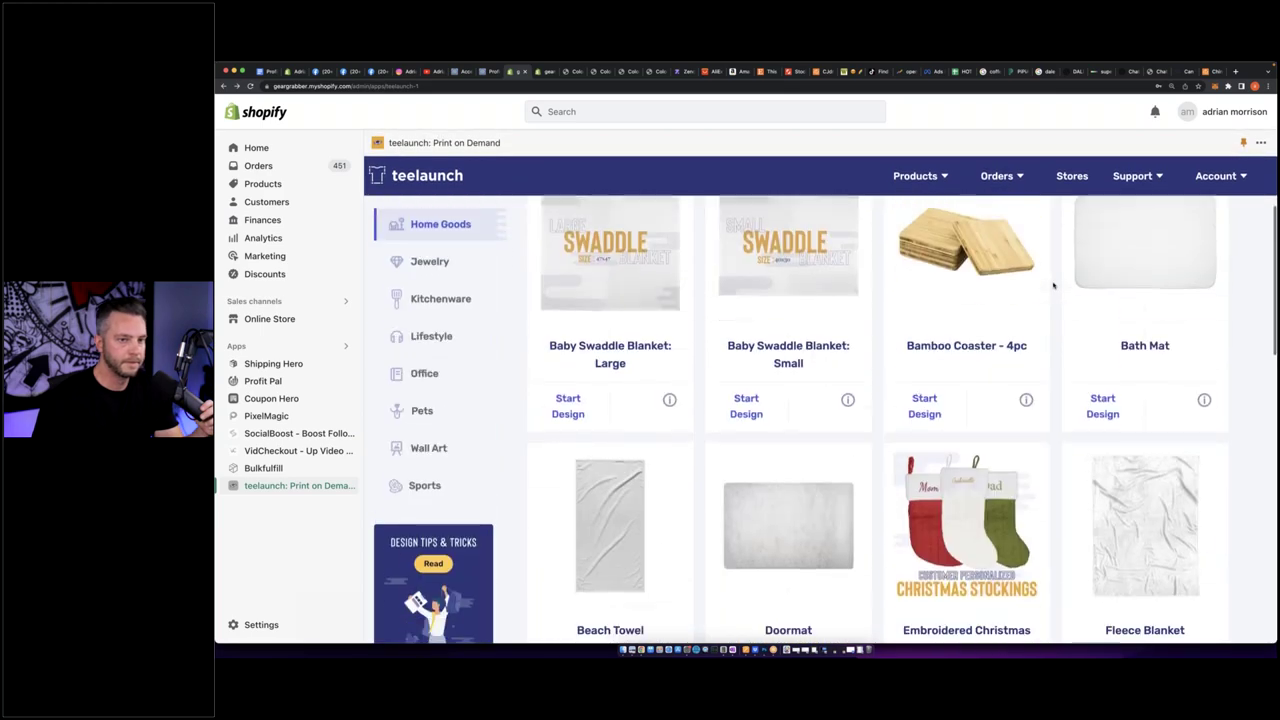
scroll(1053, 287, down, 2)
scroll(1053, 287, up, 3)
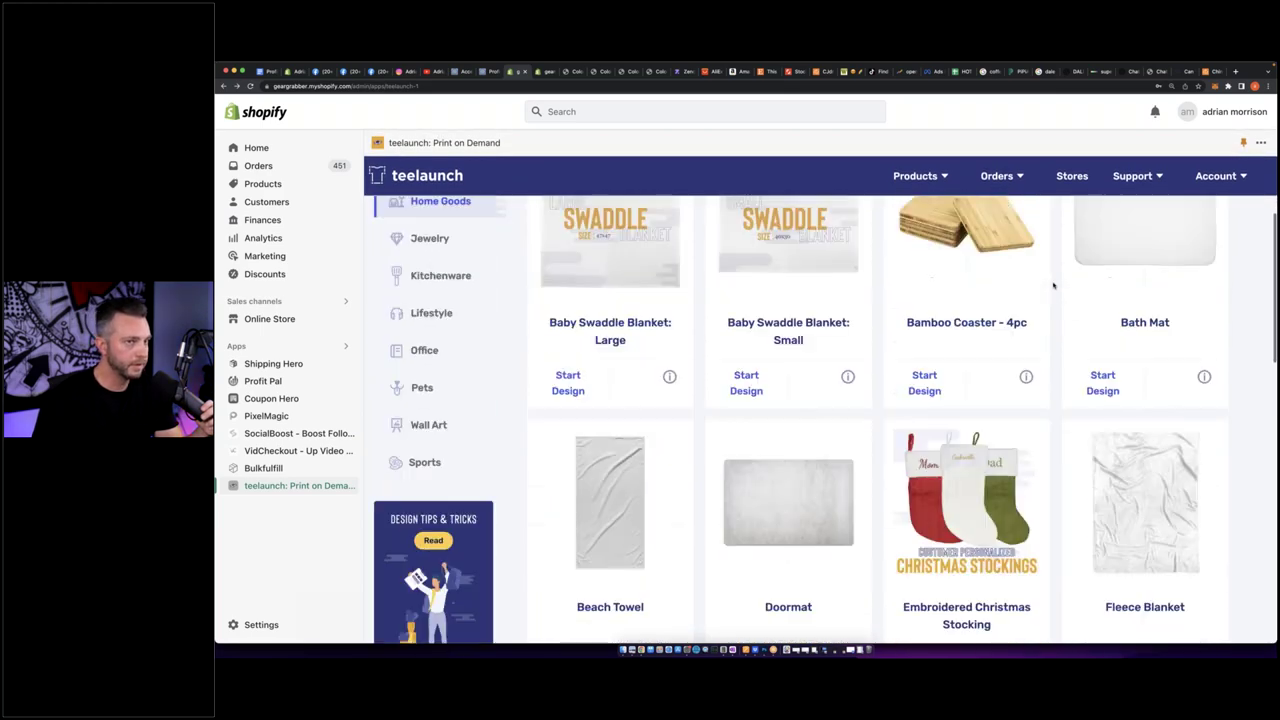
scroll(1053, 287, down, 8)
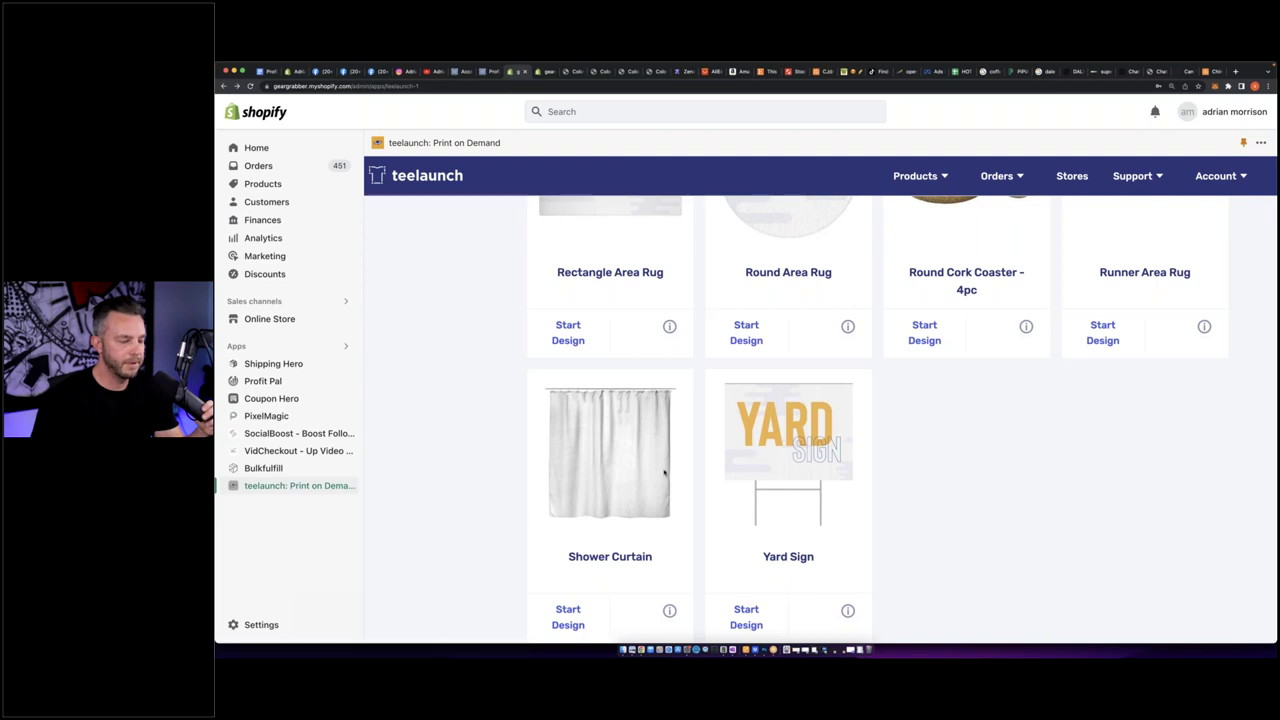
click(746, 404)
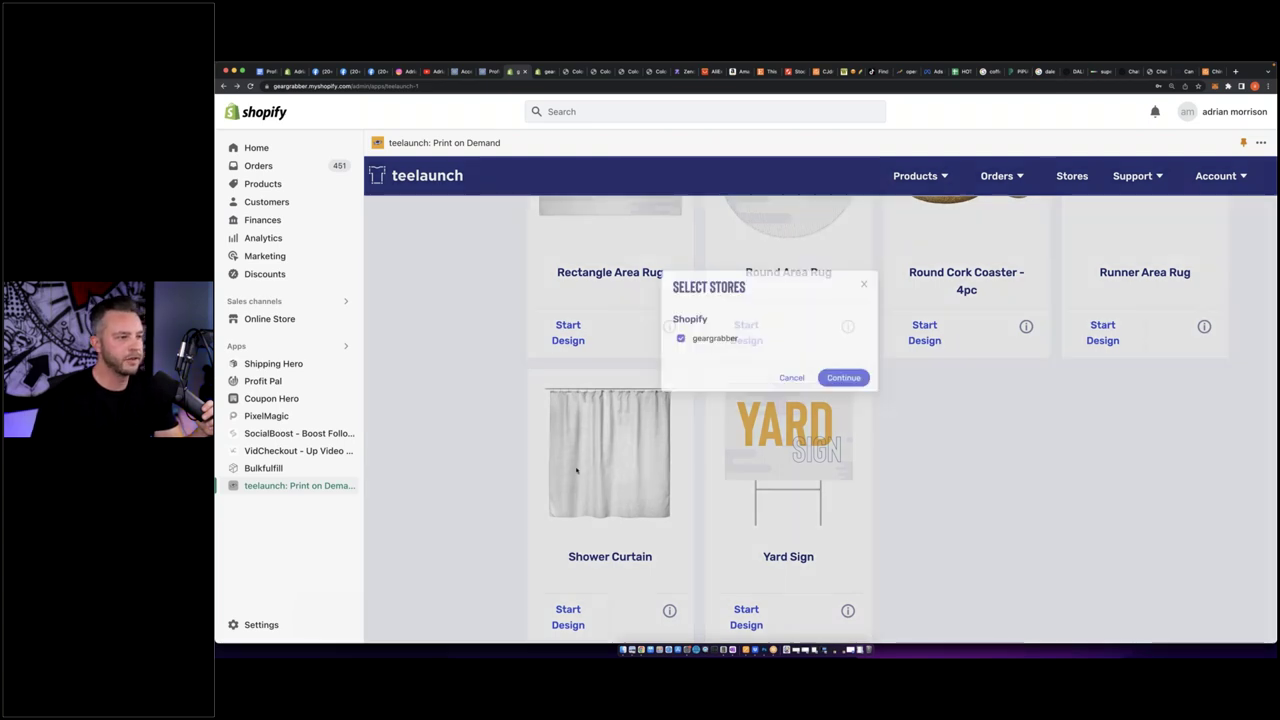
click(922, 354)
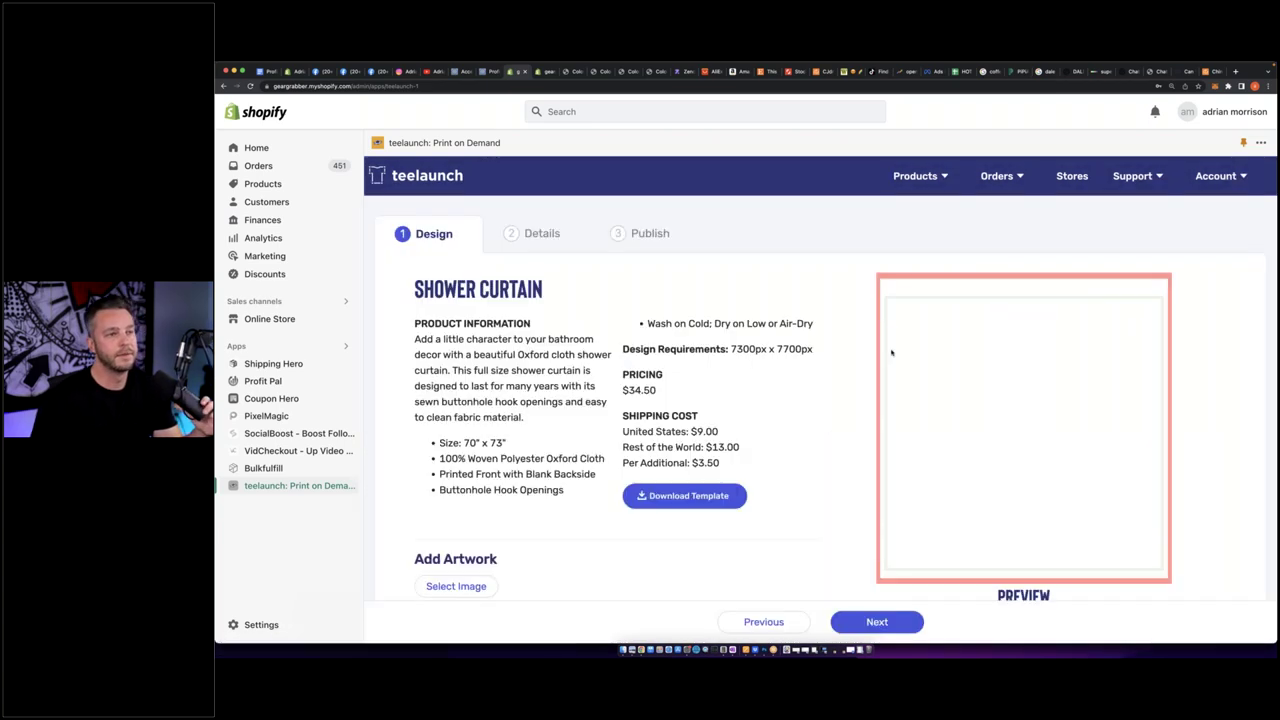
Check the pixel dimensions required for the shower curtain artwork.
drag(730, 352, 813, 350)
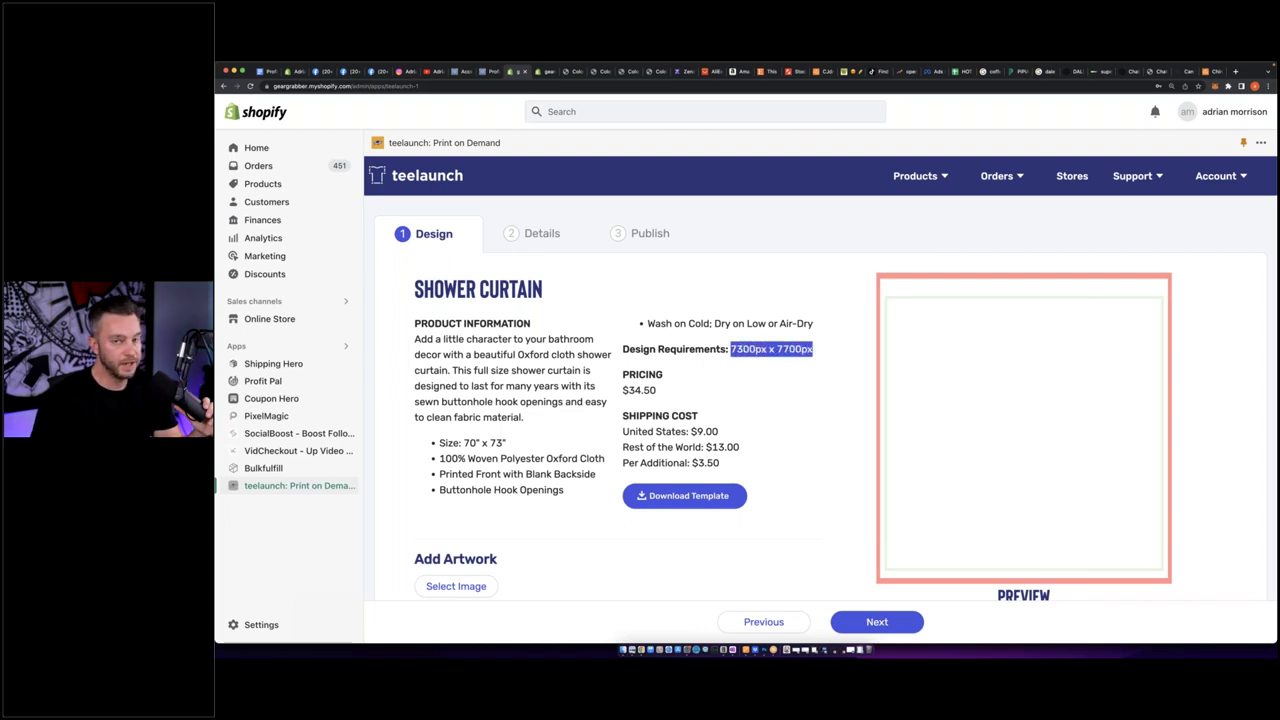
drag(729, 349, 800, 349)
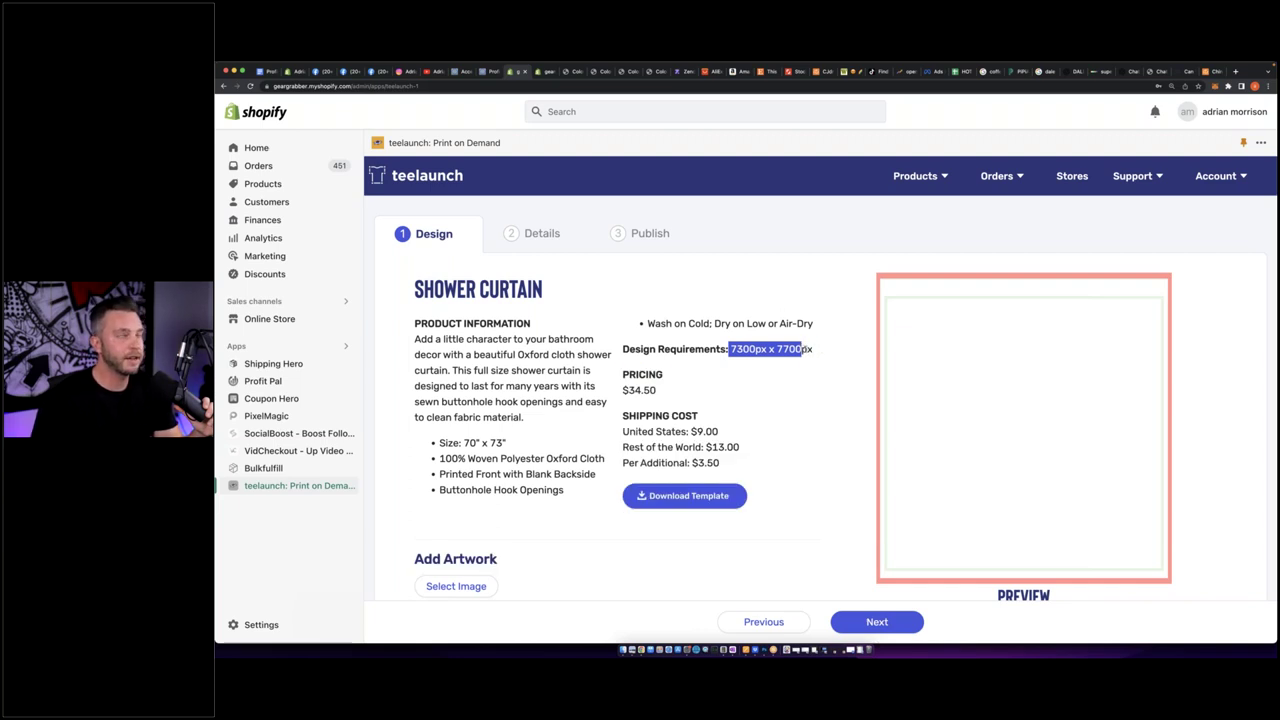
click(810, 349)
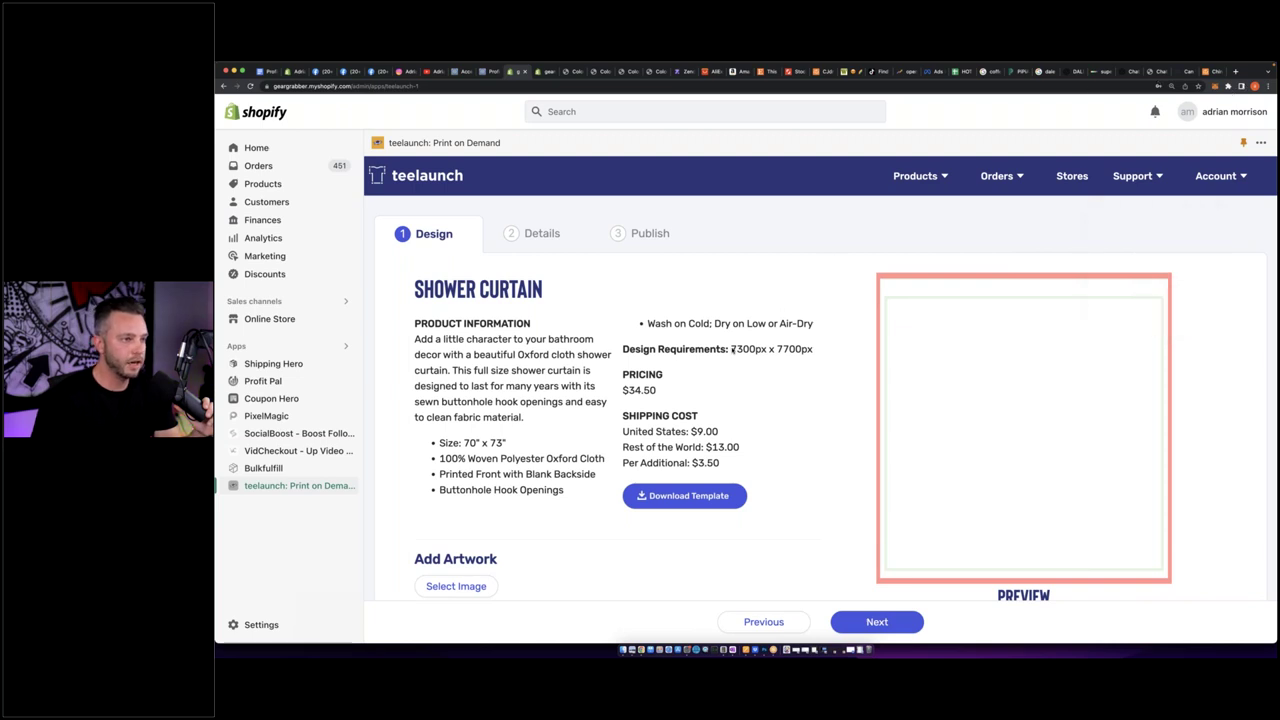
drag(811, 349, 722, 349)
click(1049, 220)
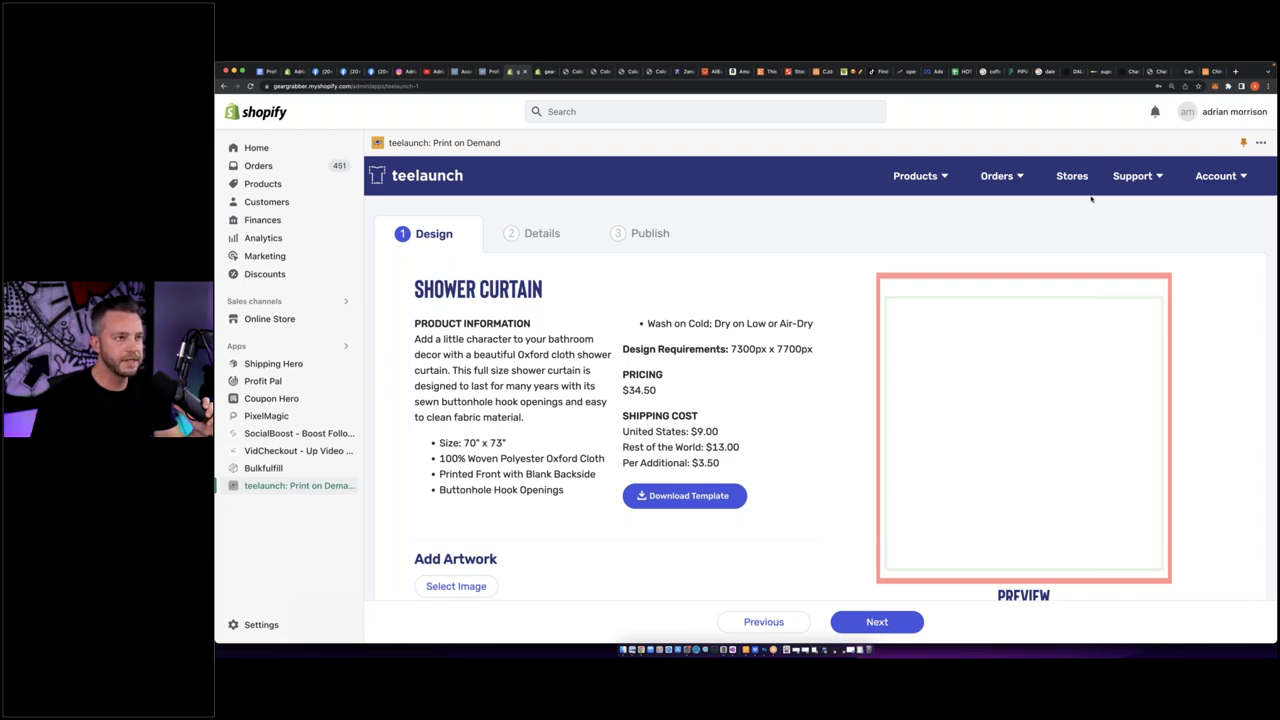
Switch to Photoshop and view the superhero artwork enlarged.
key(super+Tab)
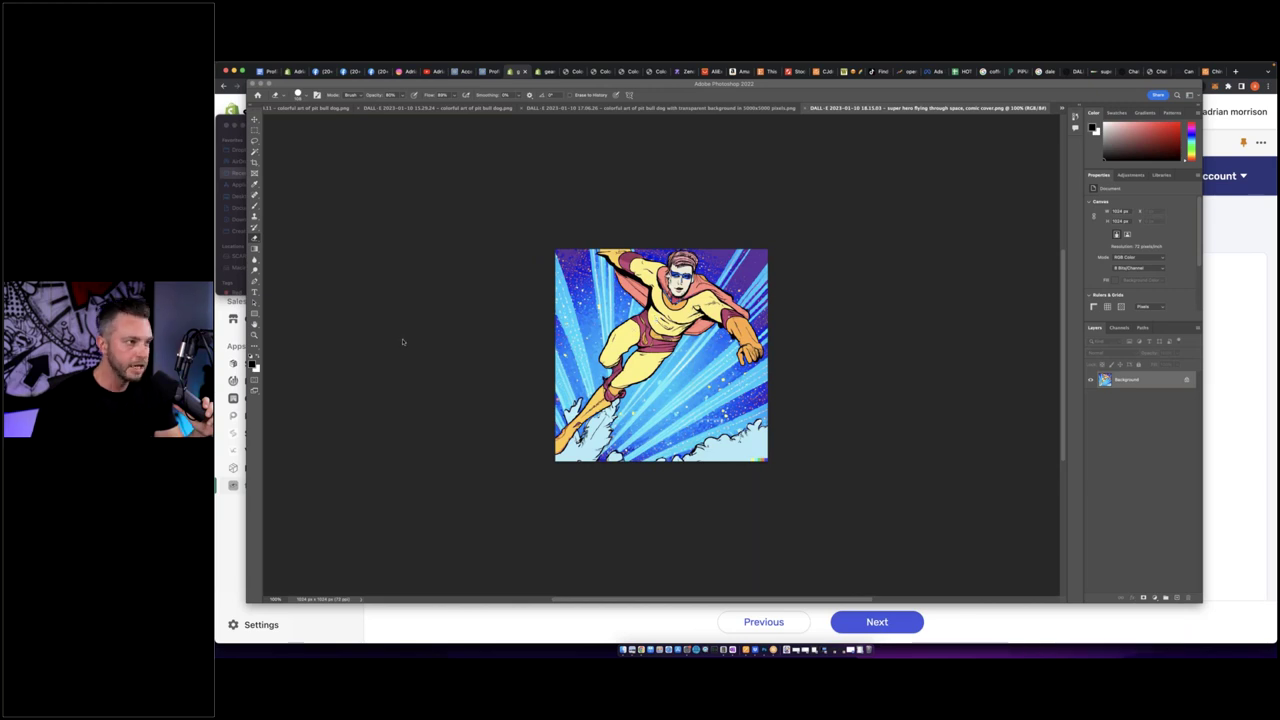
key(super+minus)
key(super+equal)
key(super+equal)
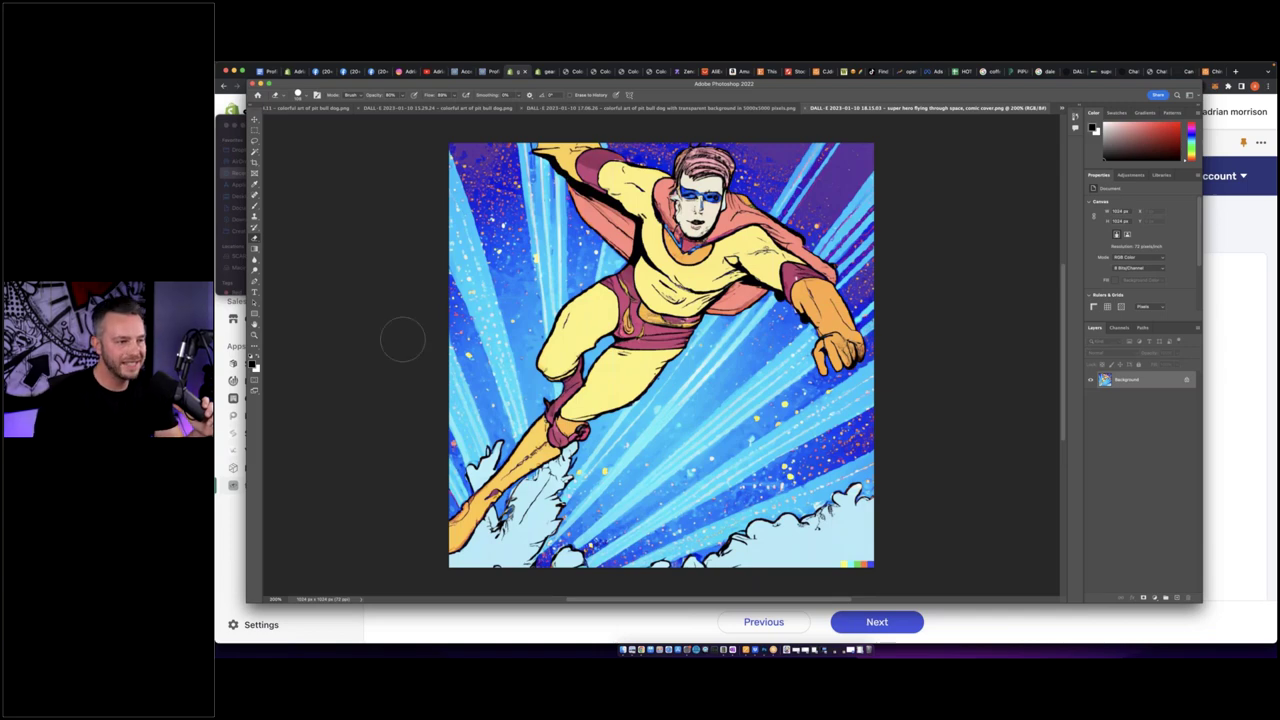
Switch back to the teelaunch page and check the required artwork width.
click(575, 614)
drag(731, 349, 762, 349)
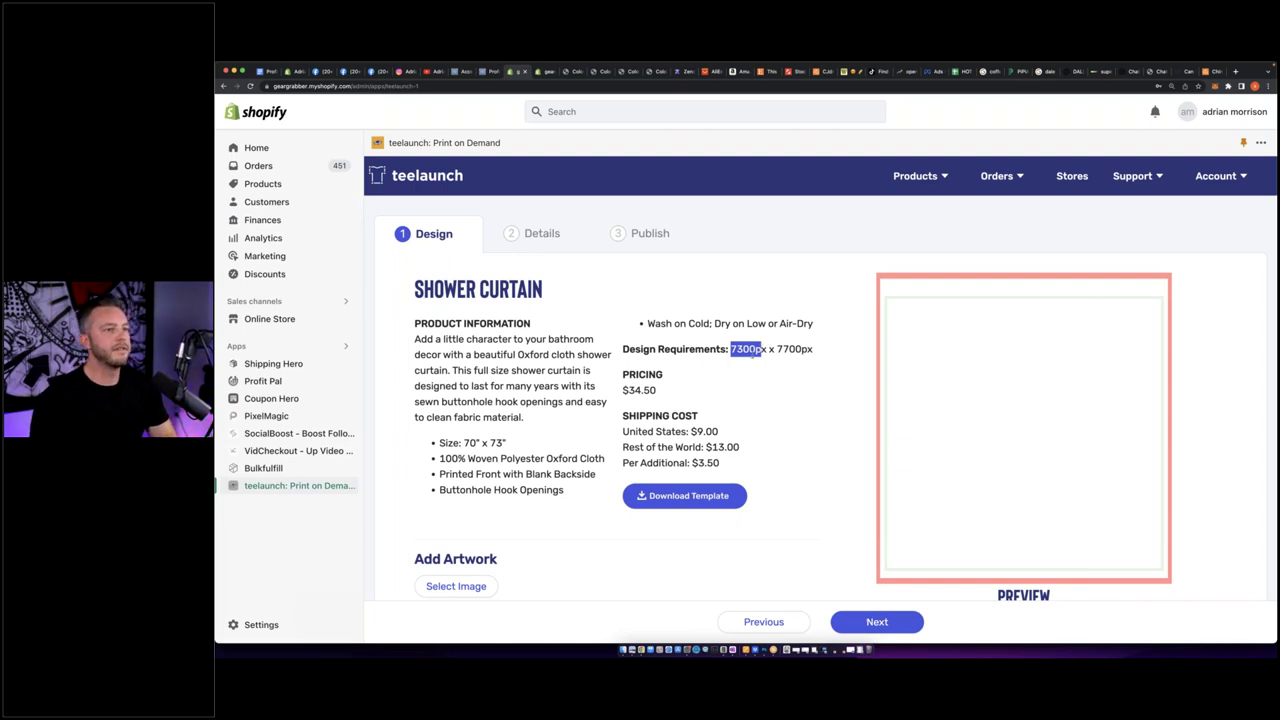
drag(756, 349, 728, 349)
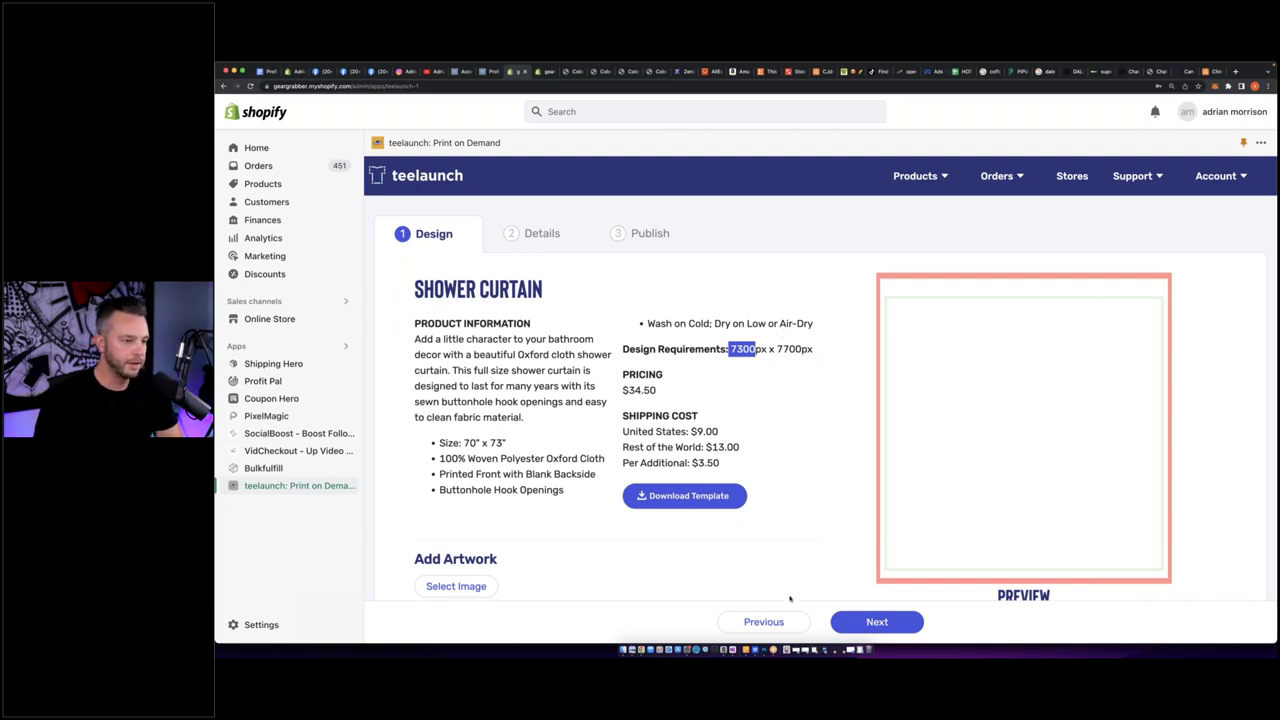
Switch to Photoshop, open the superhero artwork's Image Size settings, and set the width to 7300 pixels.
click(764, 650)
mouse_move(444, 64)
click(317, 66)
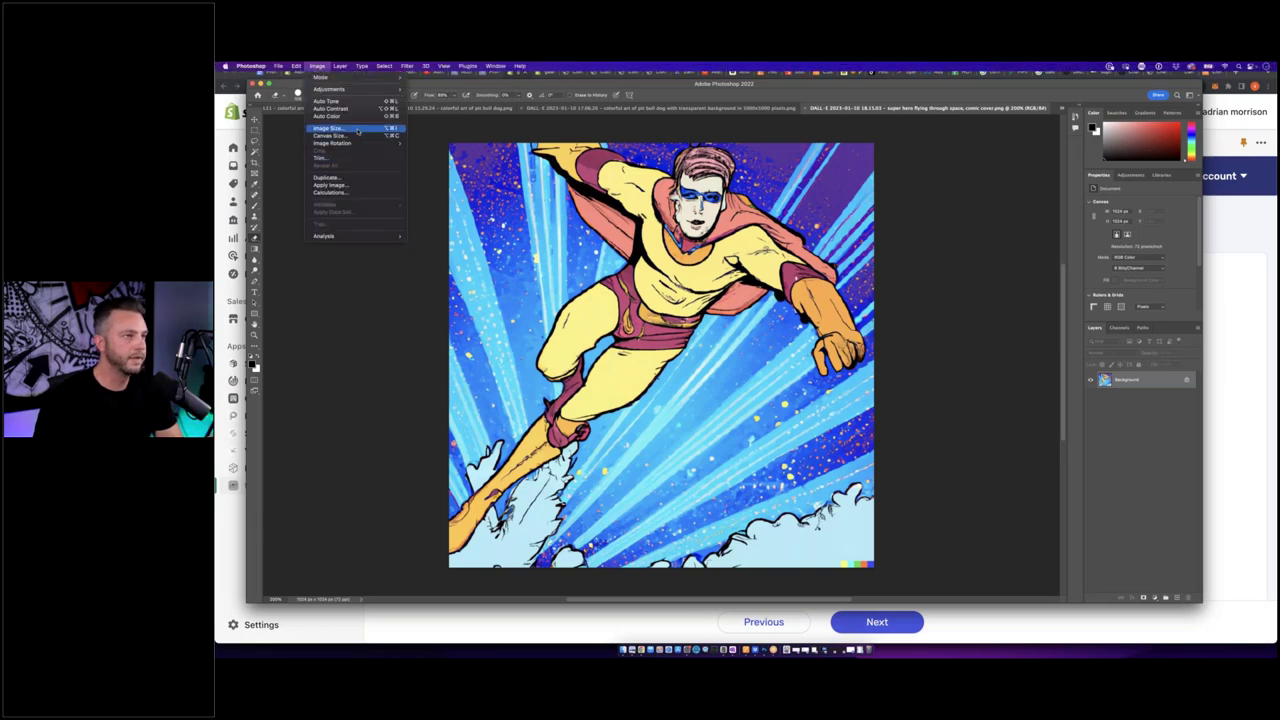
click(358, 130)
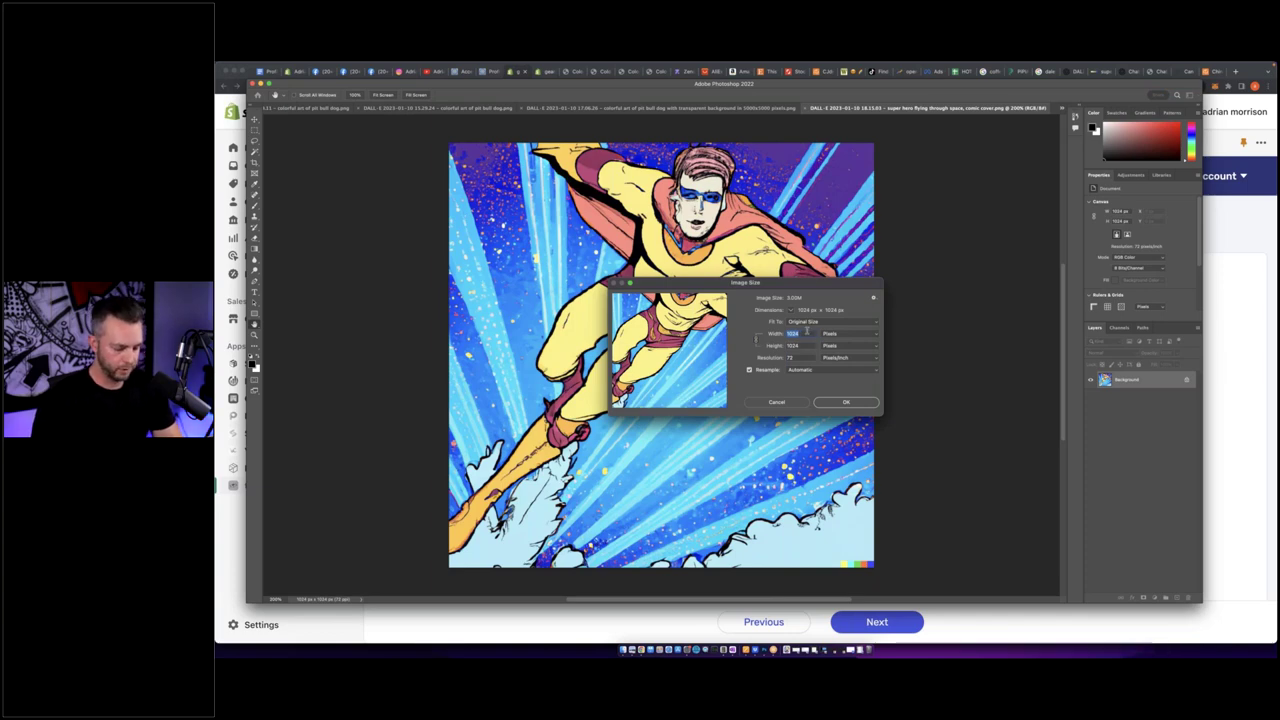
text(7500)
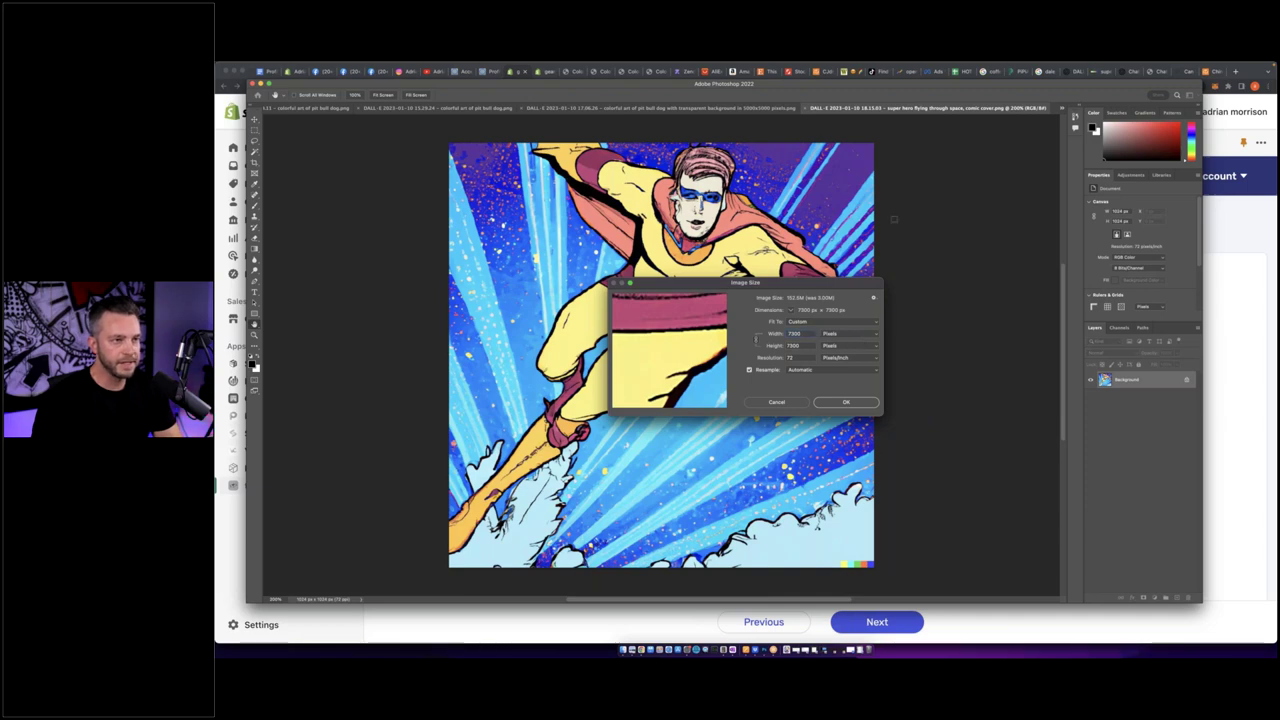
Recheck the design requirements in teelaunch, and resize the superhero artwork in Photoshop to 7700 pixels wide with proportions linked.
key(super+Tab)
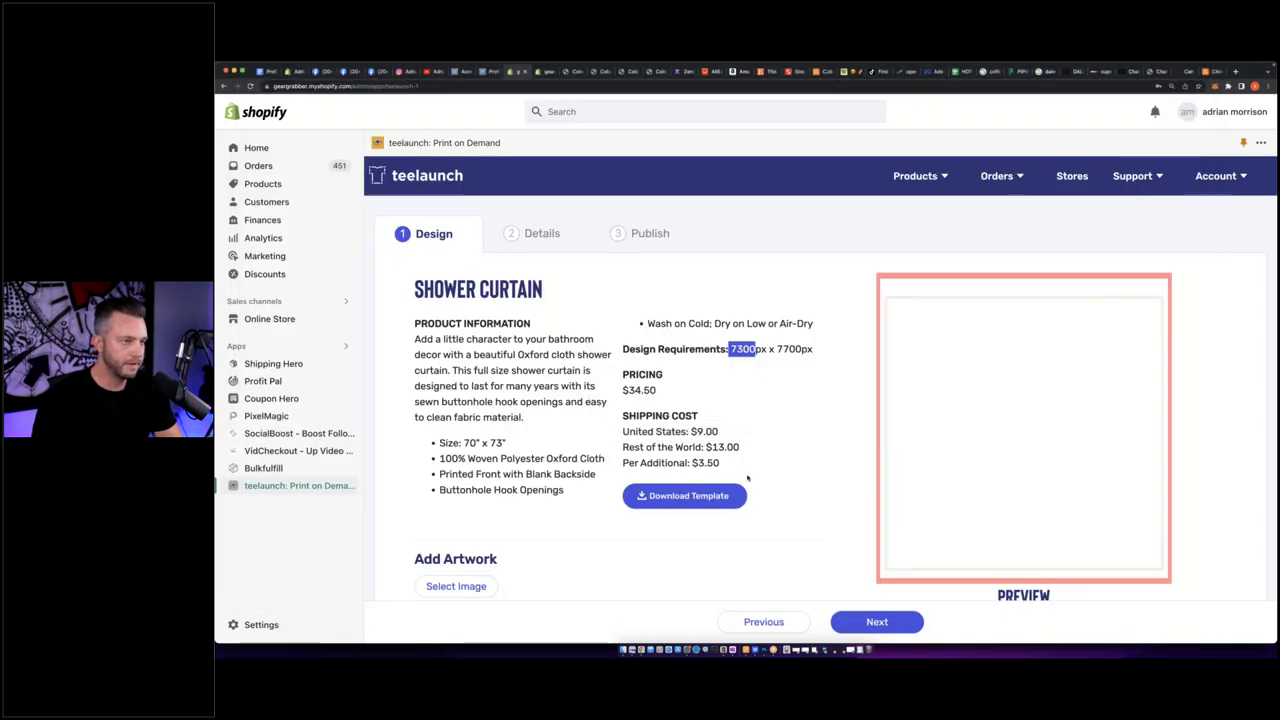
click(764, 652)
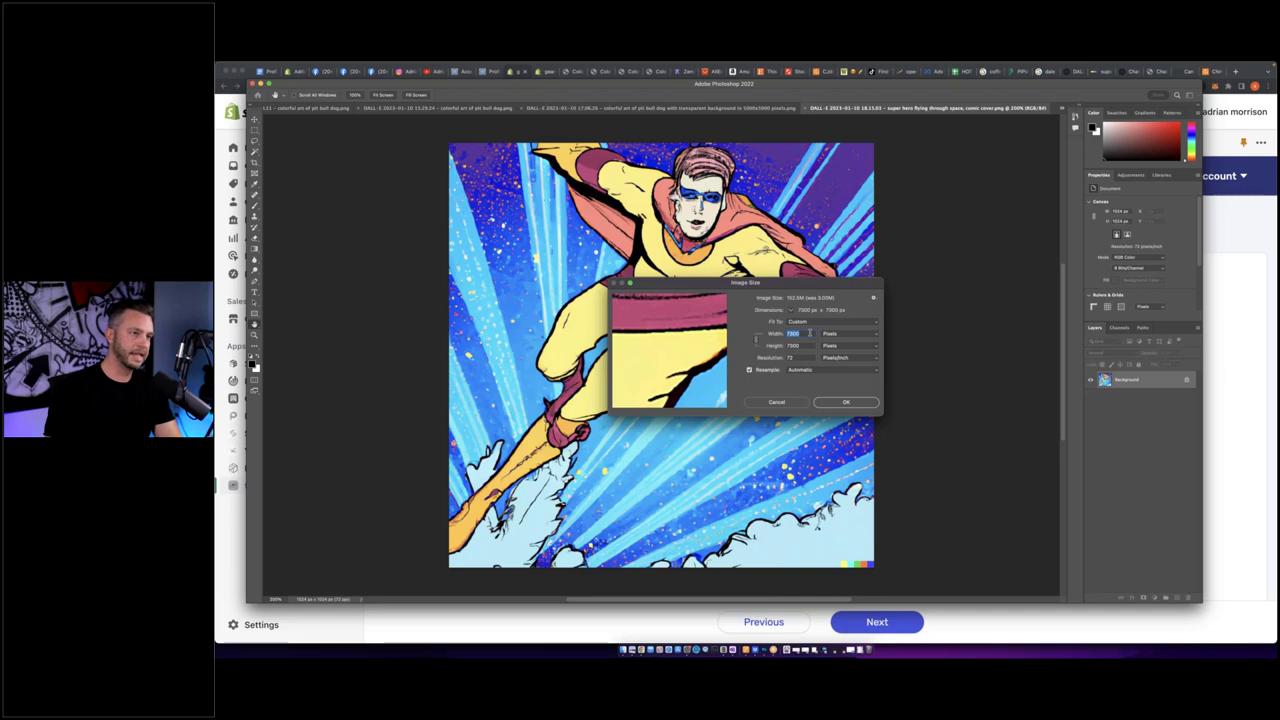
text(7700)
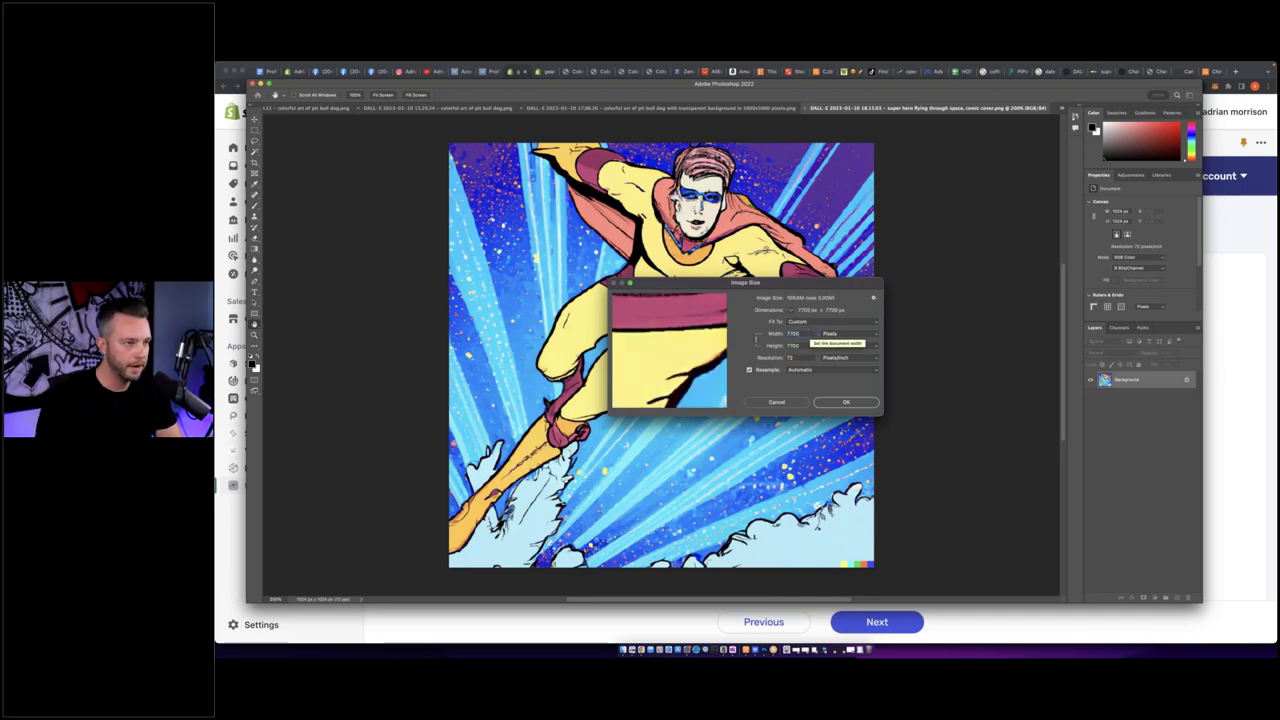
click(848, 401)
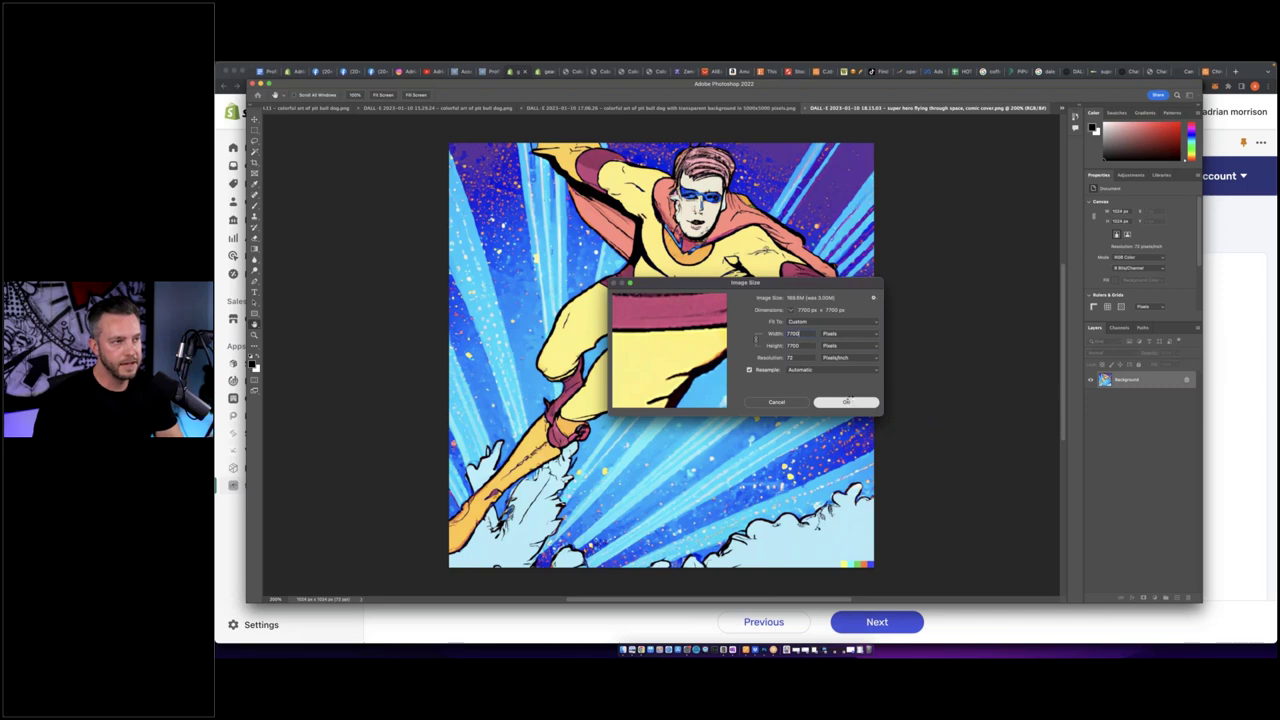
Reduce the superhero artwork's canvas width to 7300 pixels, accepting the clipping.
key(super+minus)
key(super+minus)
key(super+minus)
key(super+minus)
key(super+minus)
key(super+minus)
key(super+minus)
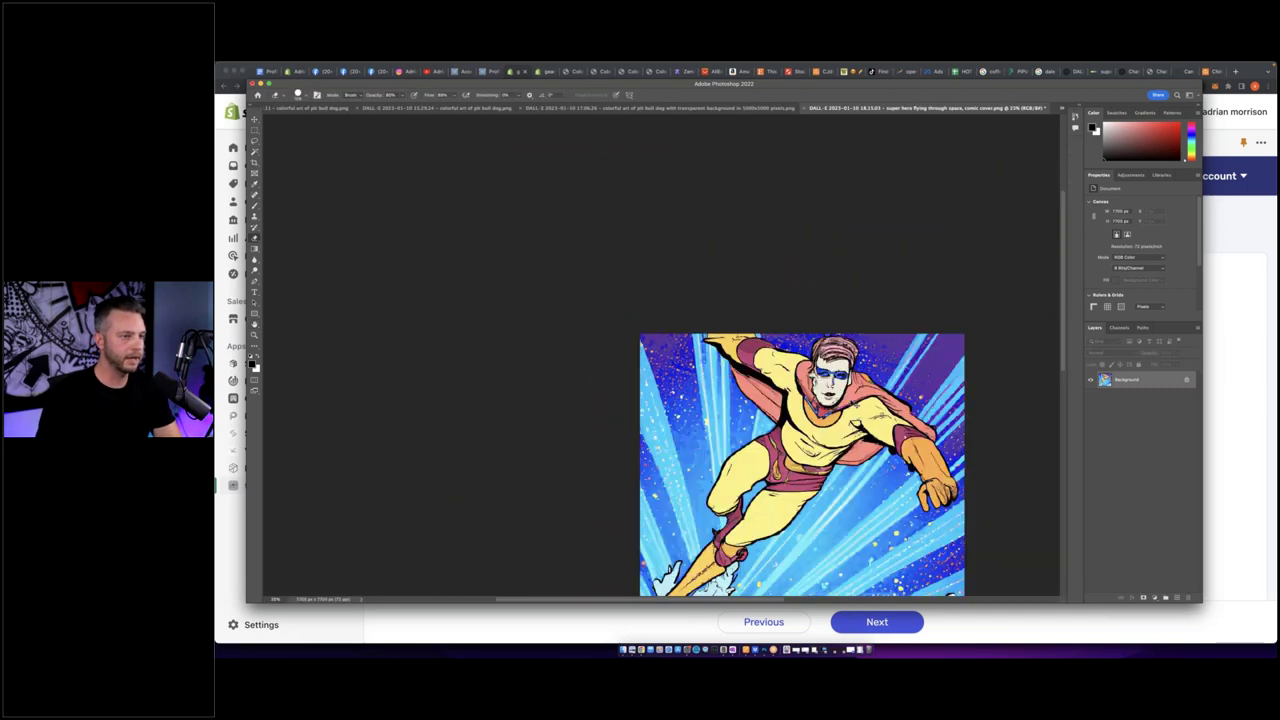
scroll(652, 355, right, 3)
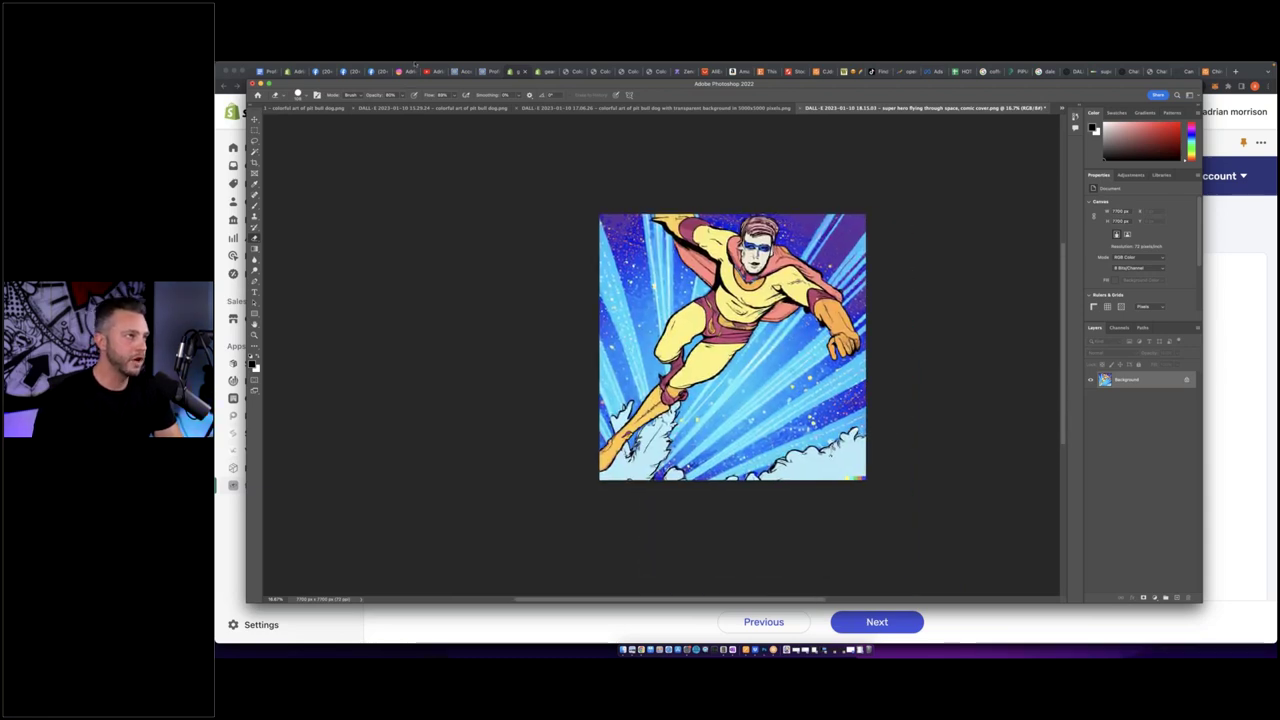
click(338, 66)
mouse_move(317, 66)
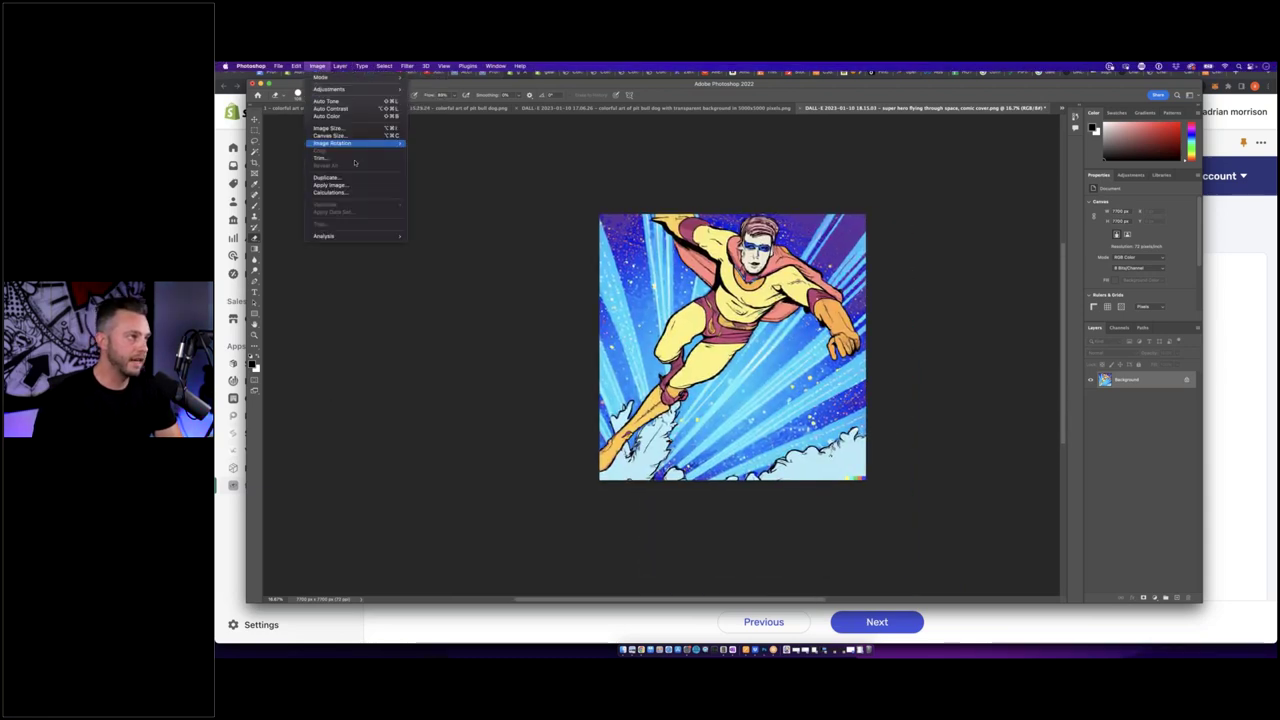
click(371, 135)
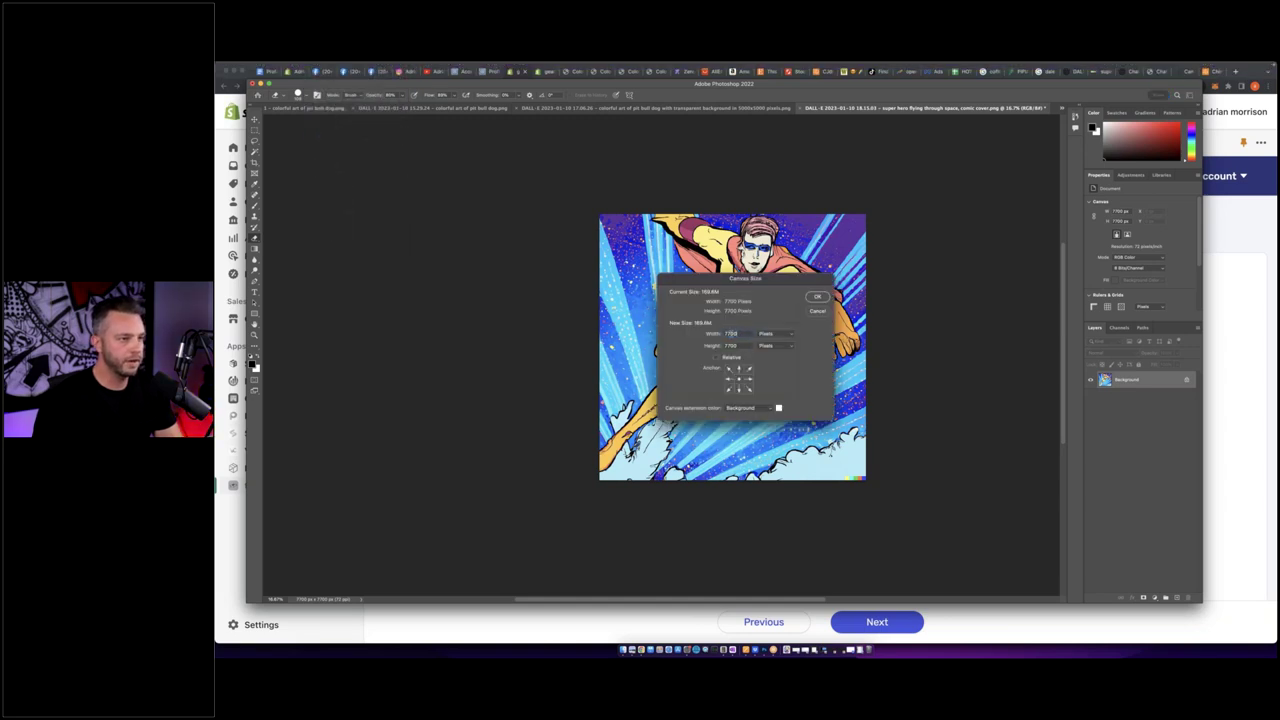
double_click(746, 334)
text(7)
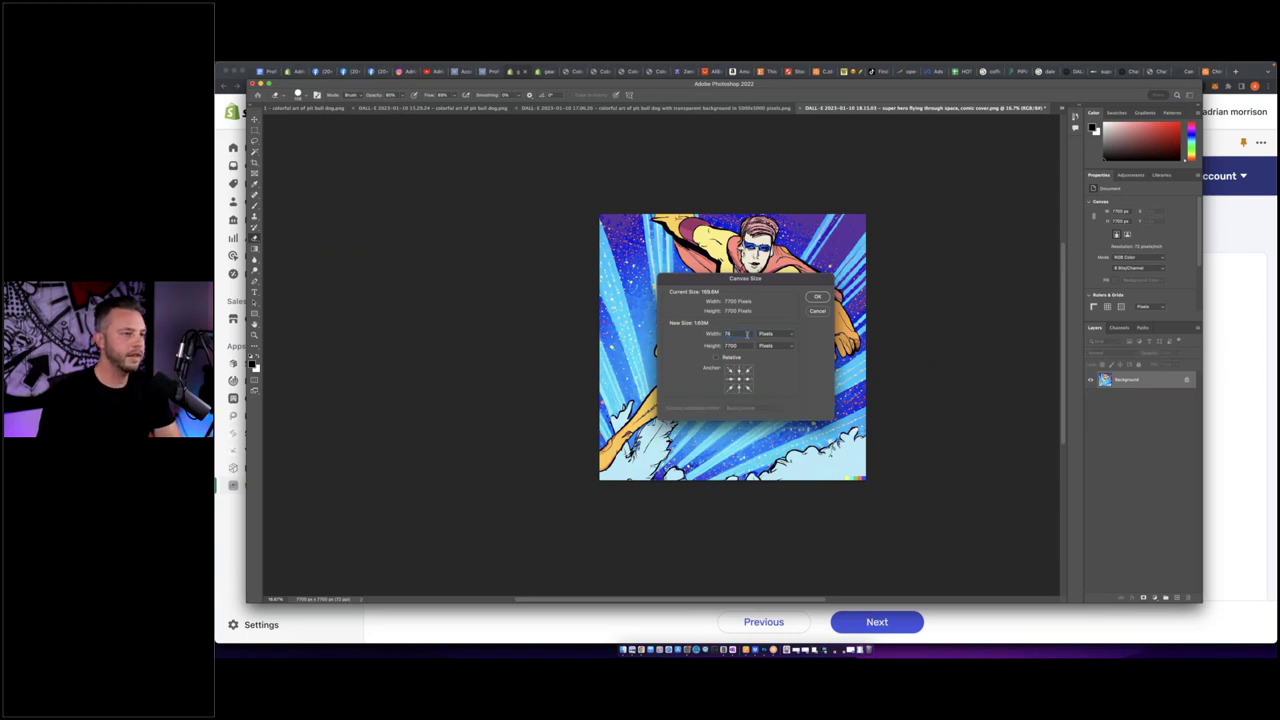
text(000)
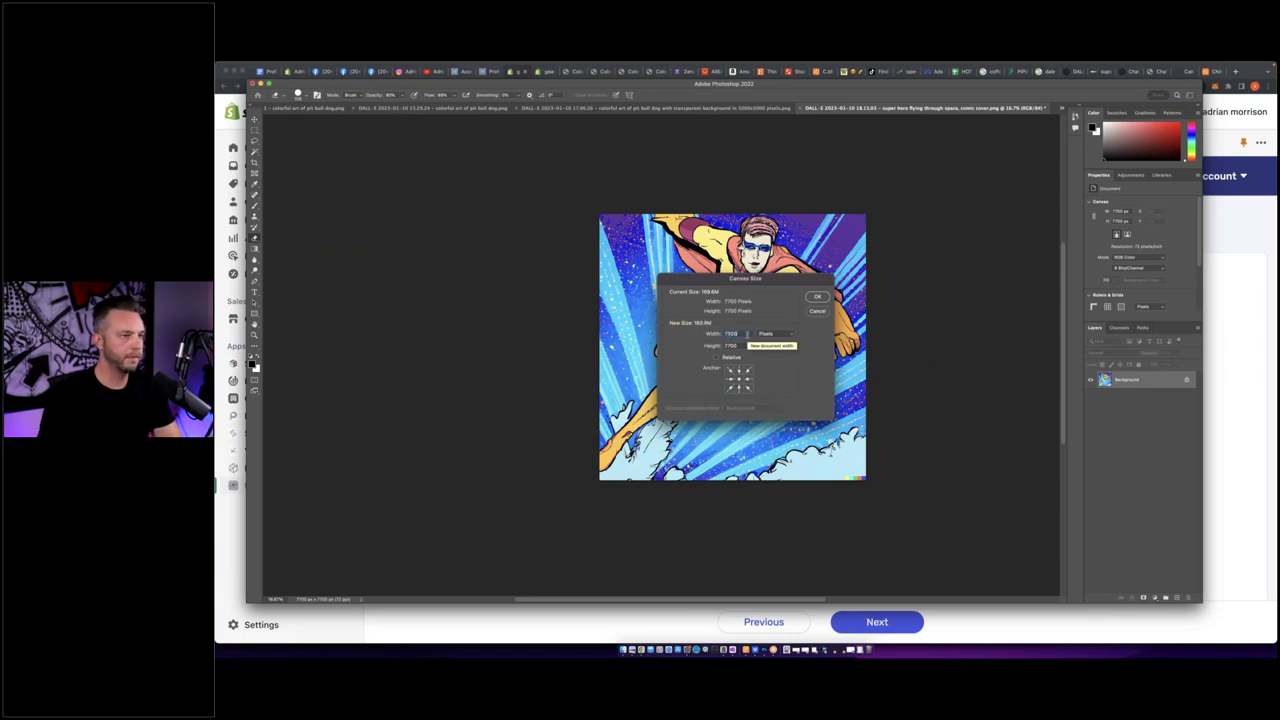
click(817, 297)
click(746, 254)
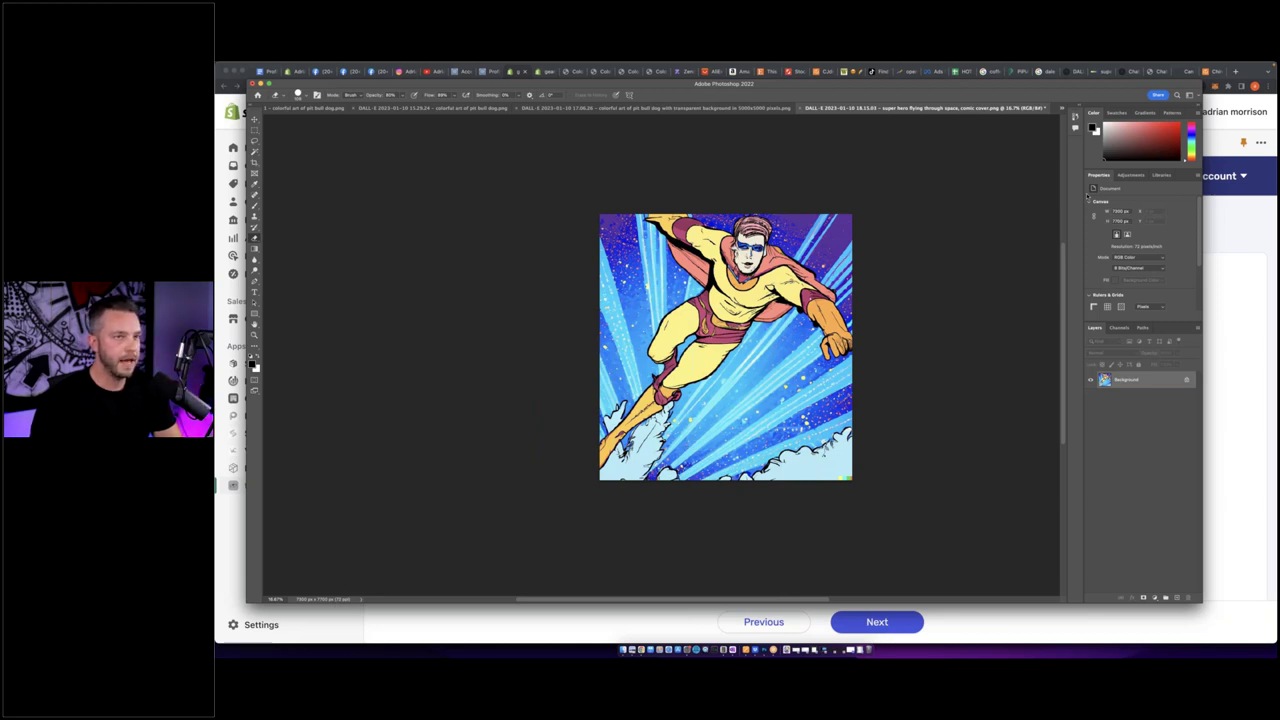
Switch to the teelaunch page and upload the superhero comic cover PNG from Downloads as the shower curtain's artwork.
key(super+Tab)
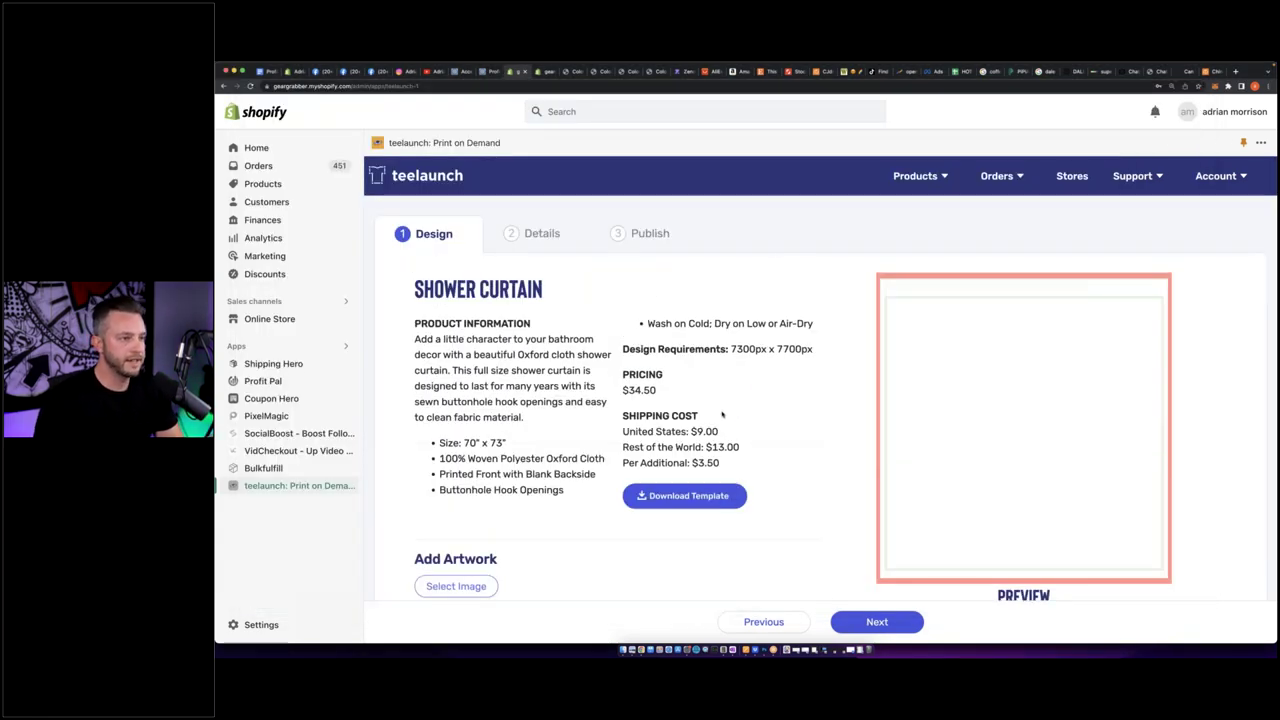
scroll(917, 449, down, 1)
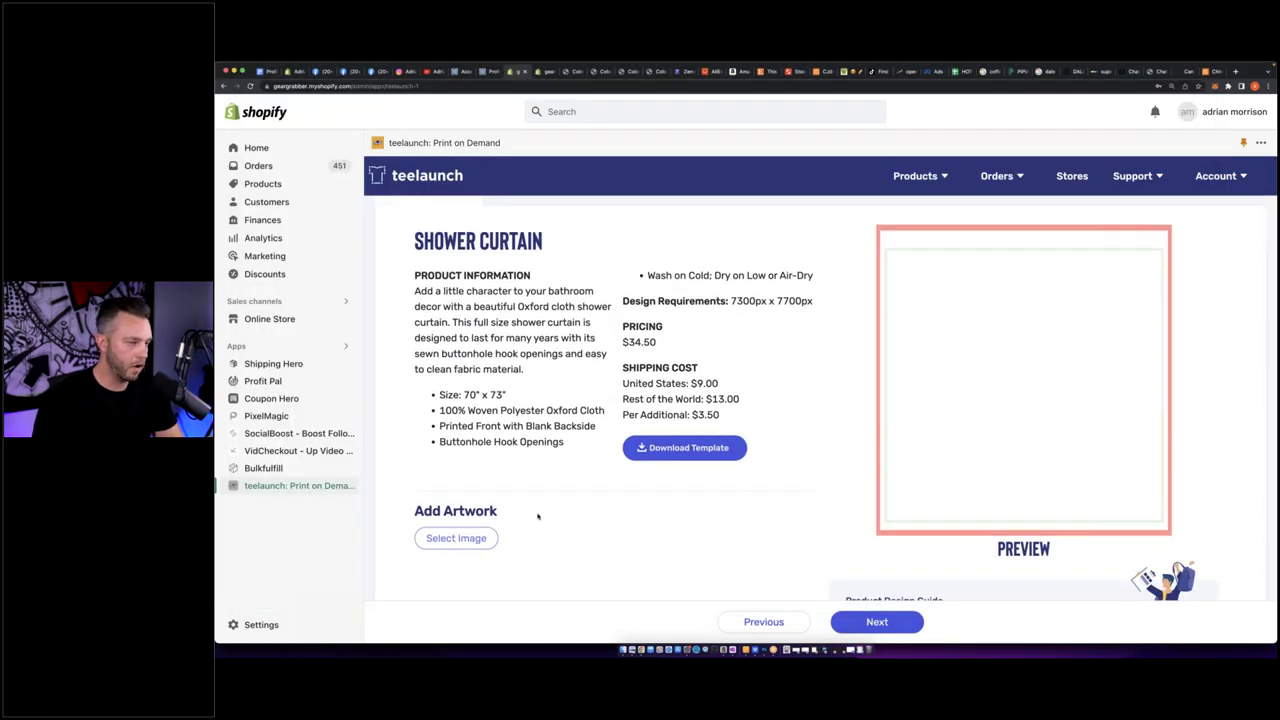
click(453, 506)
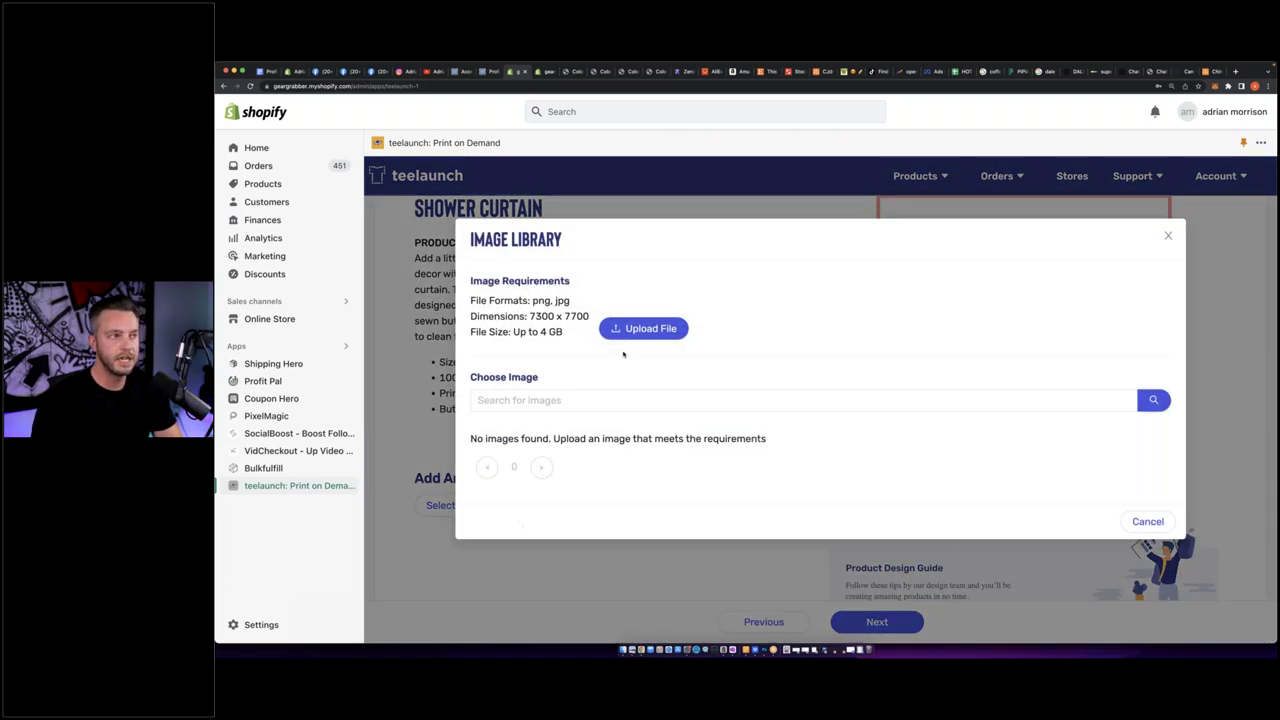
drag(530, 315, 590, 316)
click(590, 316)
click(643, 328)
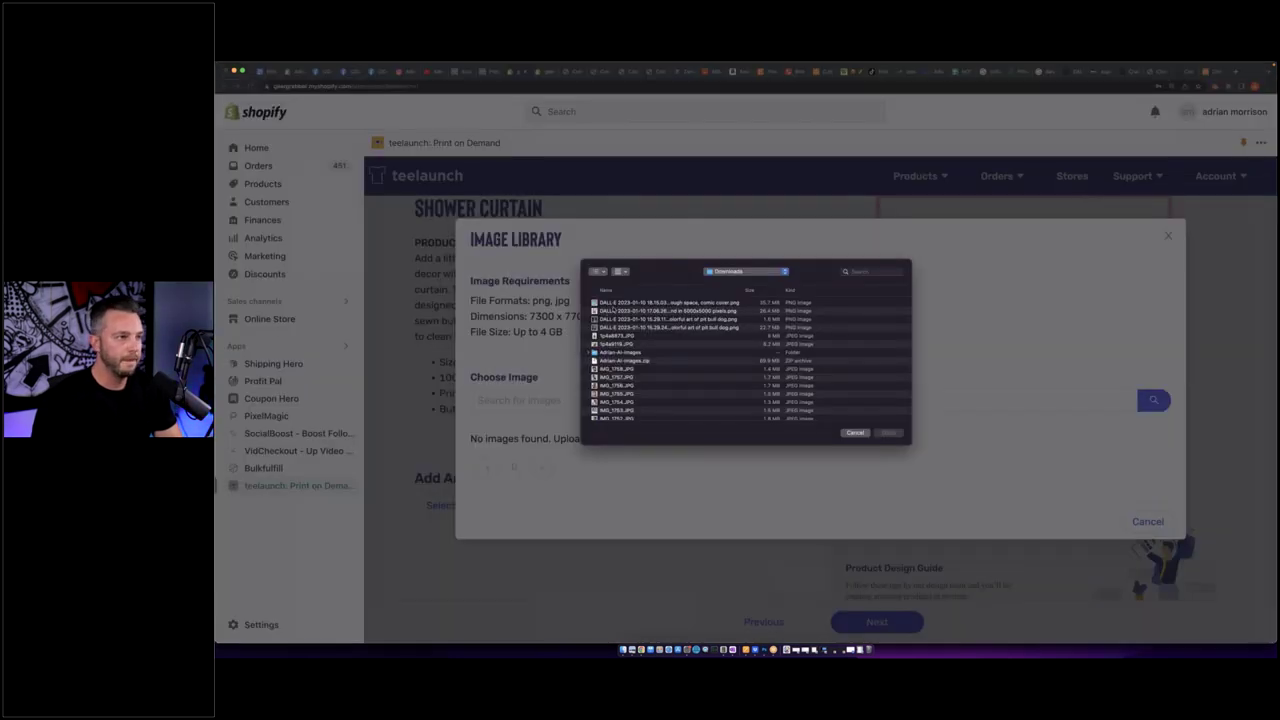
click(622, 304)
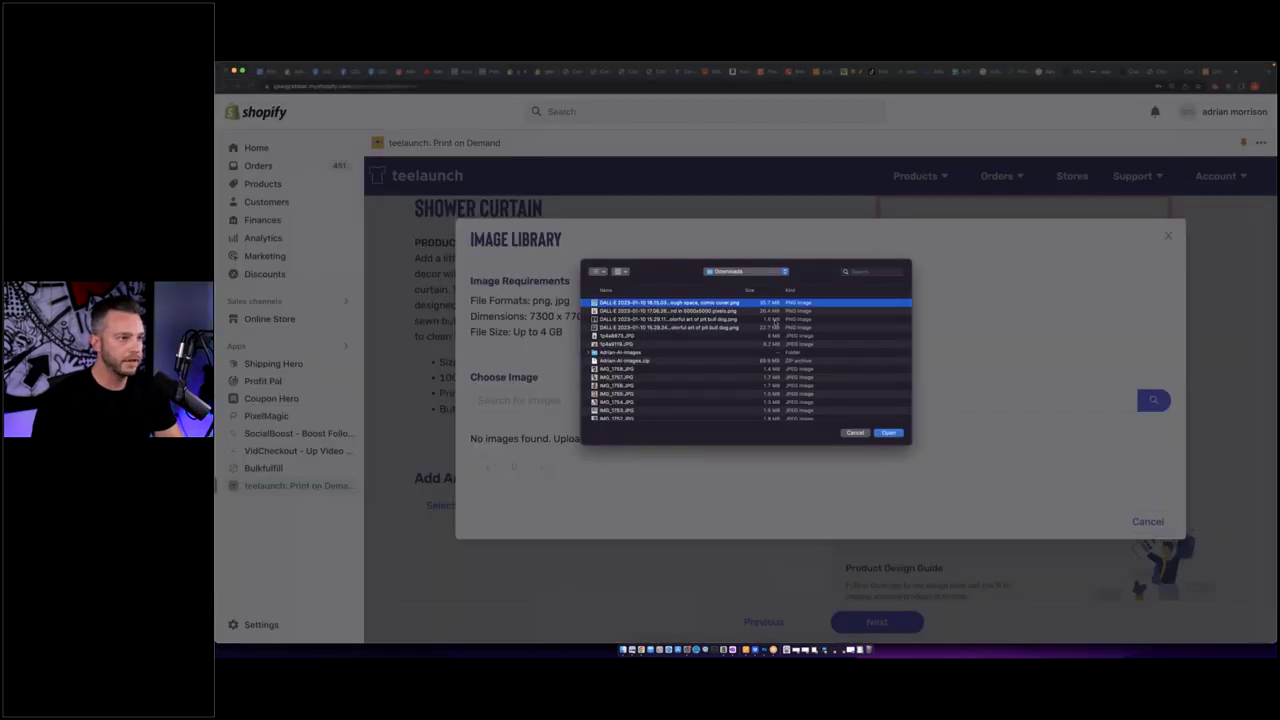
click(887, 433)
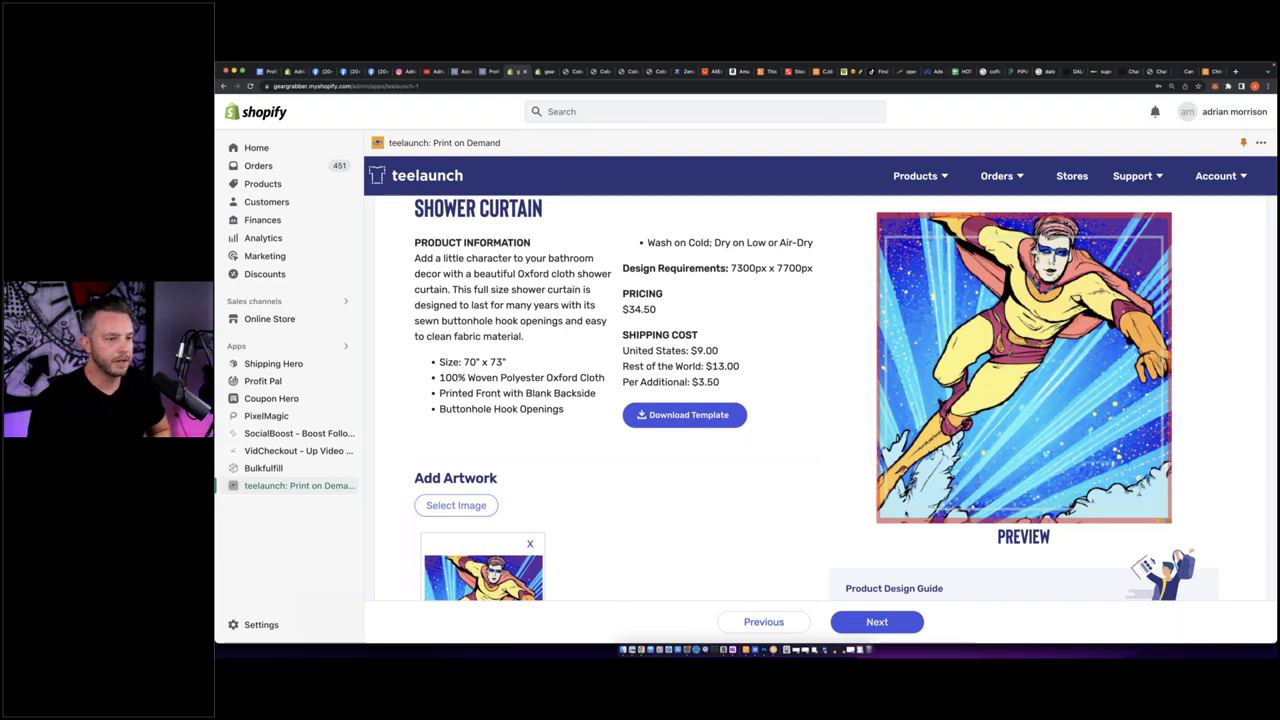
Check the superhero artwork in the shower curtain preview and continue to the product details.
scroll(866, 553, down, 2)
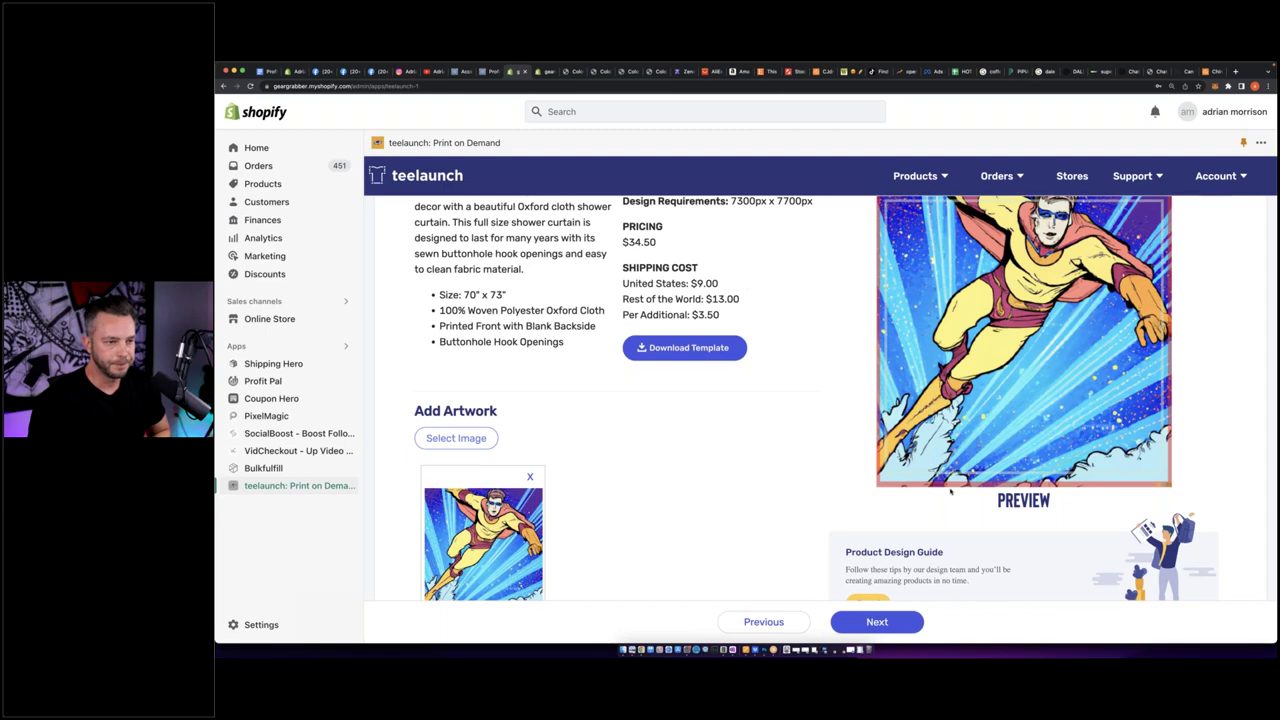
scroll(879, 551, up, 4)
scroll(879, 551, down, 4)
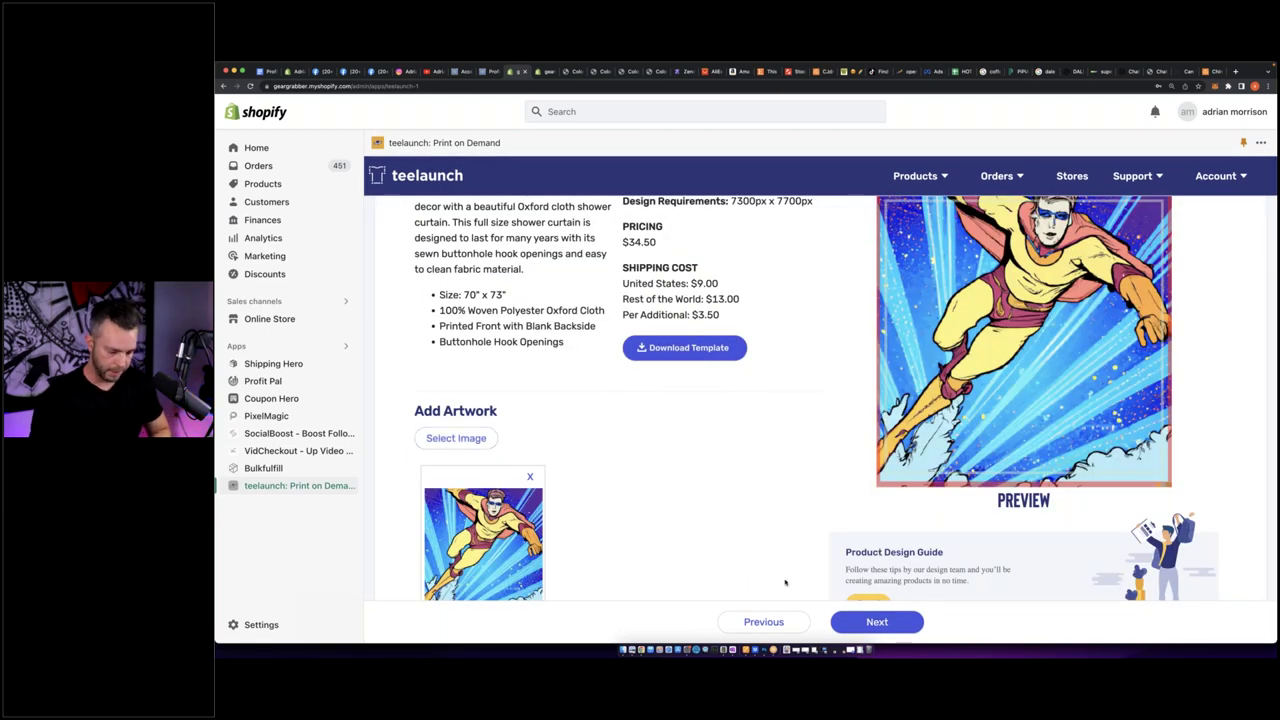
key(ctrl+minus)
key(ctrl+minus)
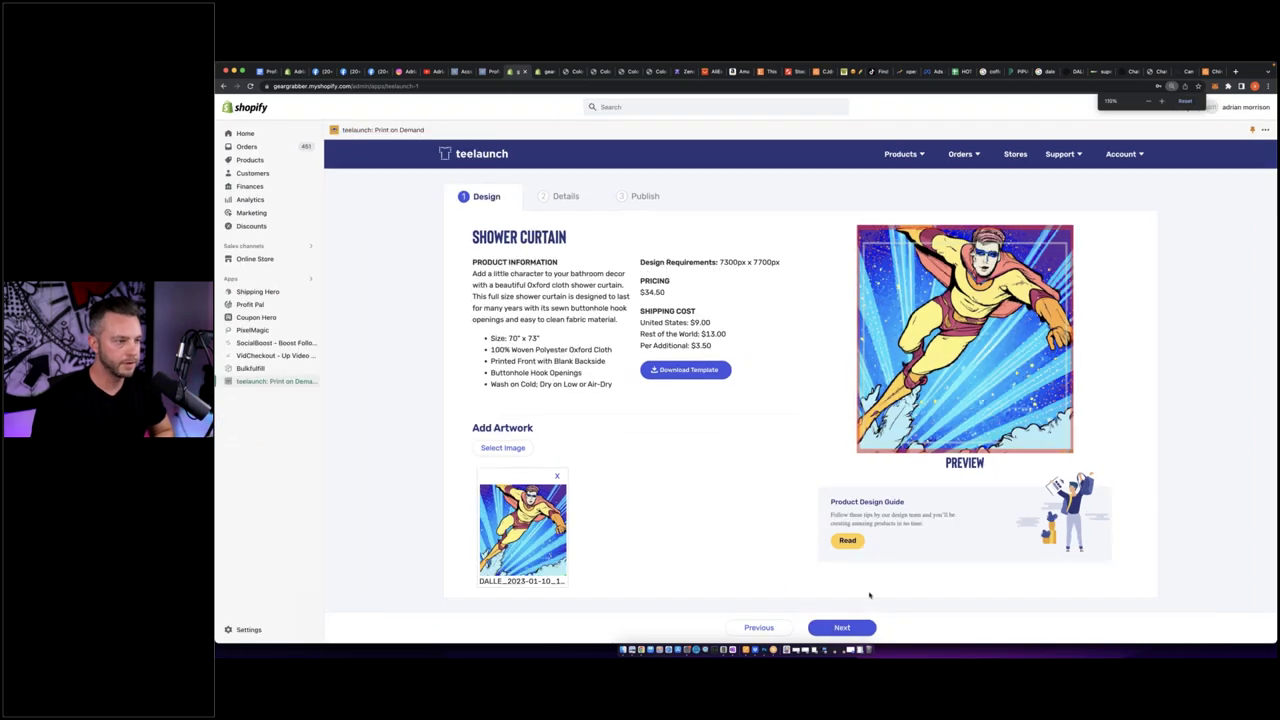
click(853, 629)
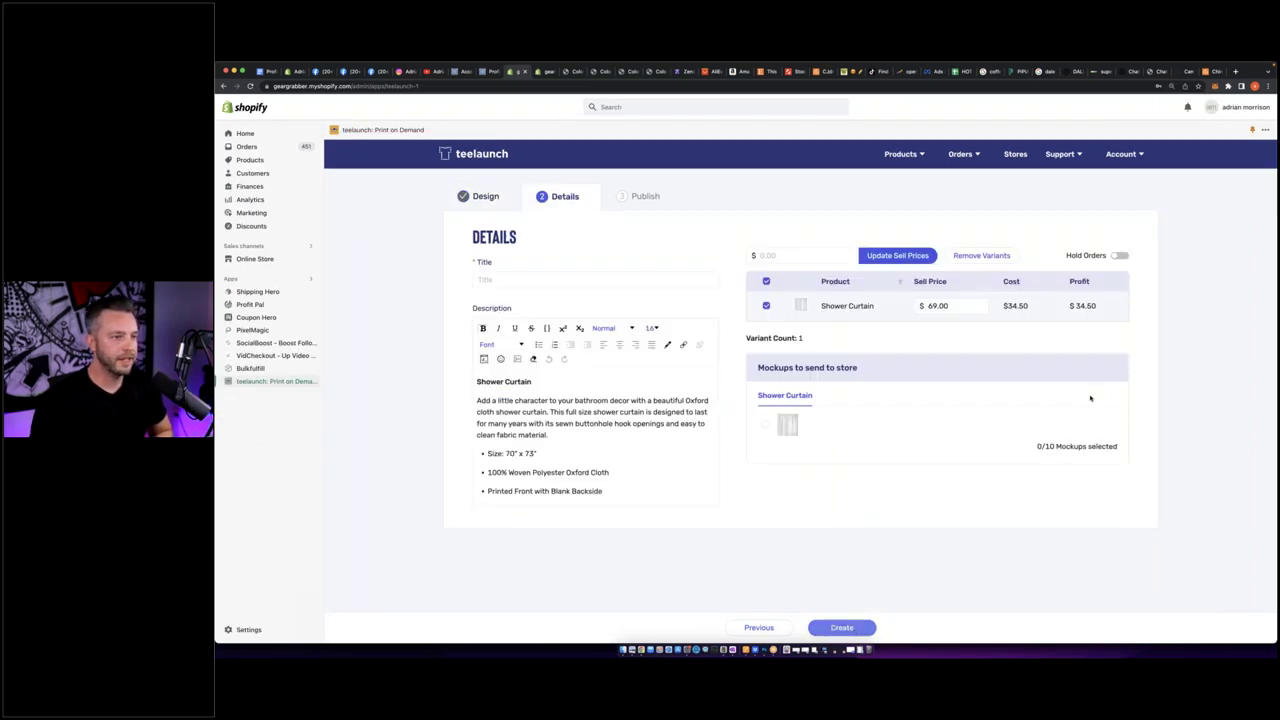
Select the shower curtain mockup to send to the store.
key(super+equal)
key(super+equal)
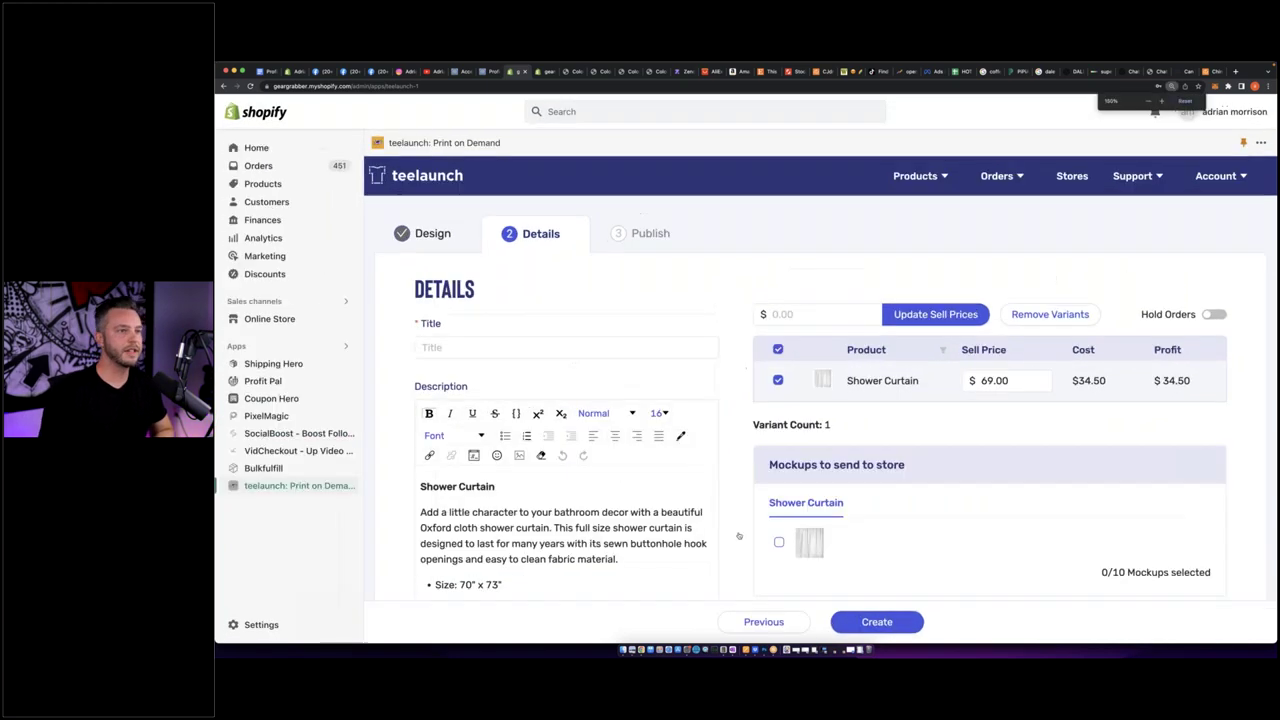
scroll(812, 463, down, 2)
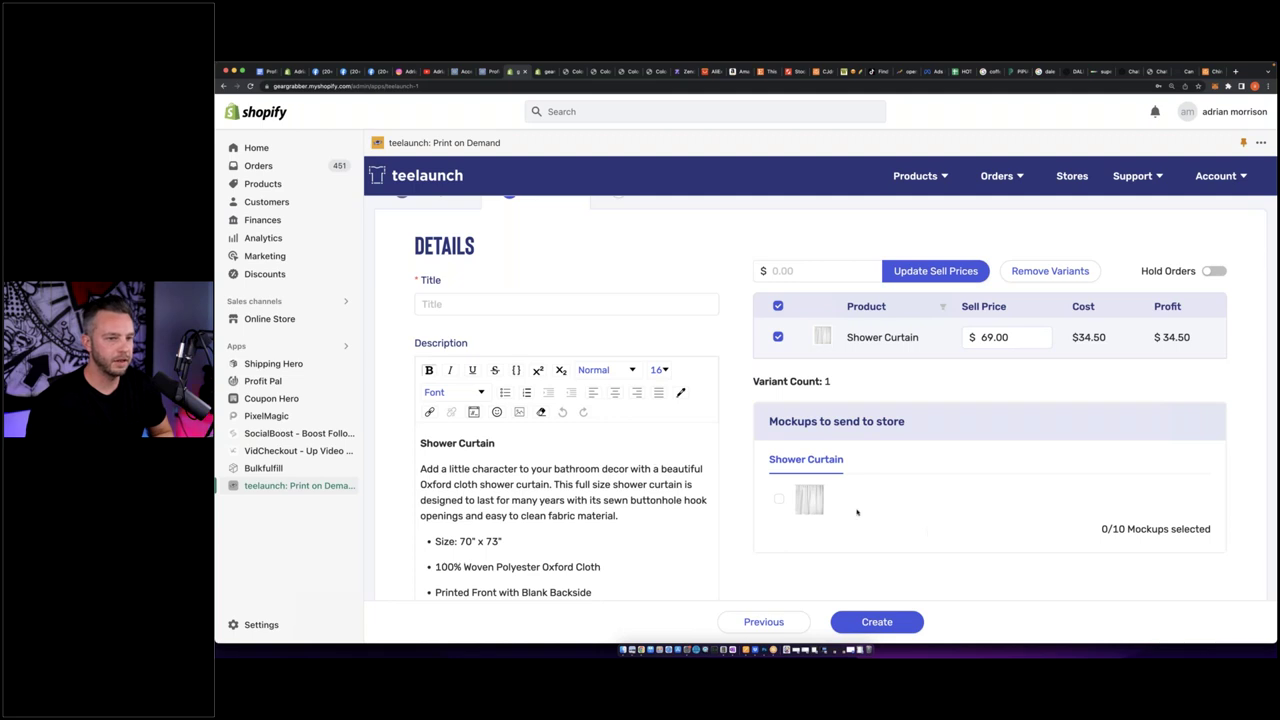
click(778, 499)
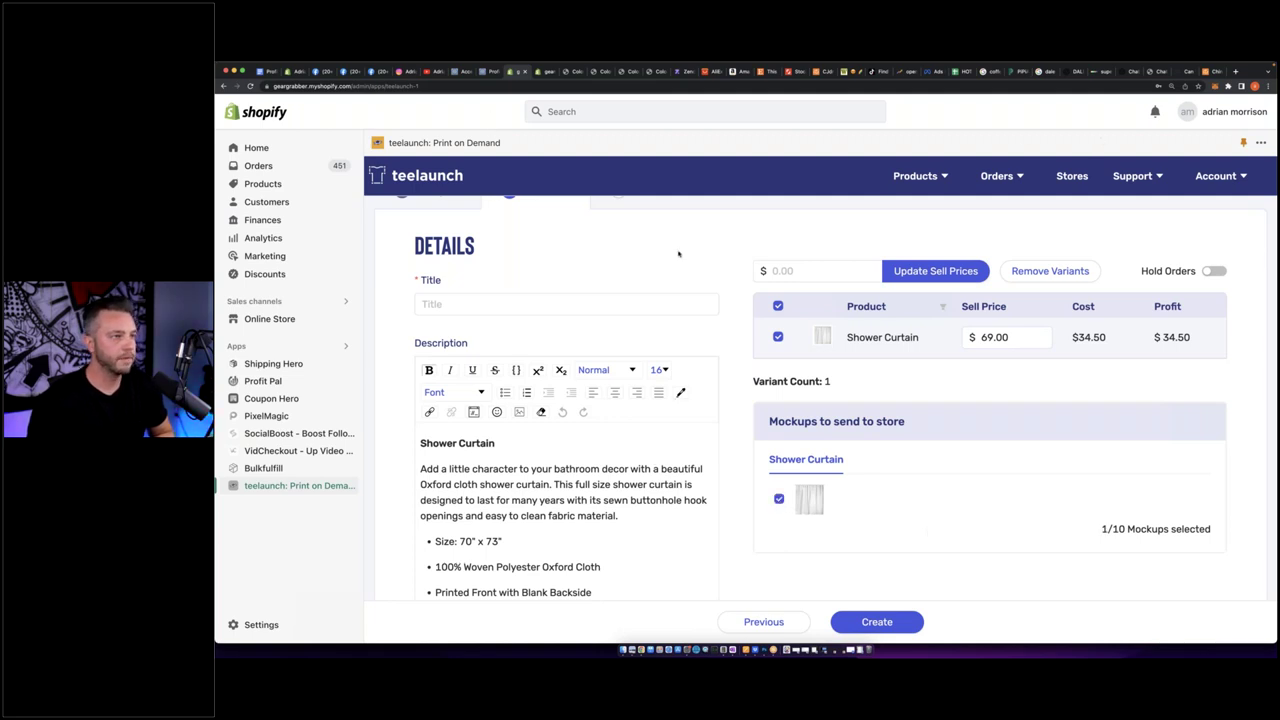
Title the product "Superhero Shower Curtain" and create it.
click(575, 305)
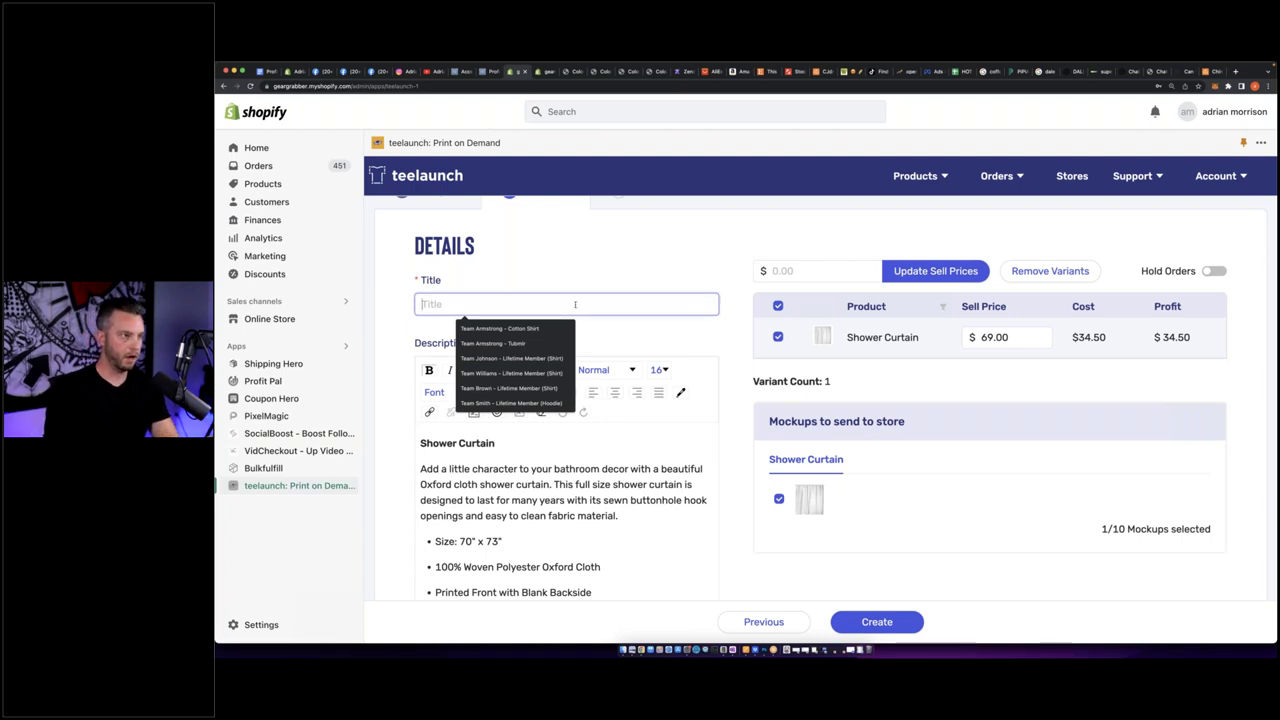
text(Superhero )
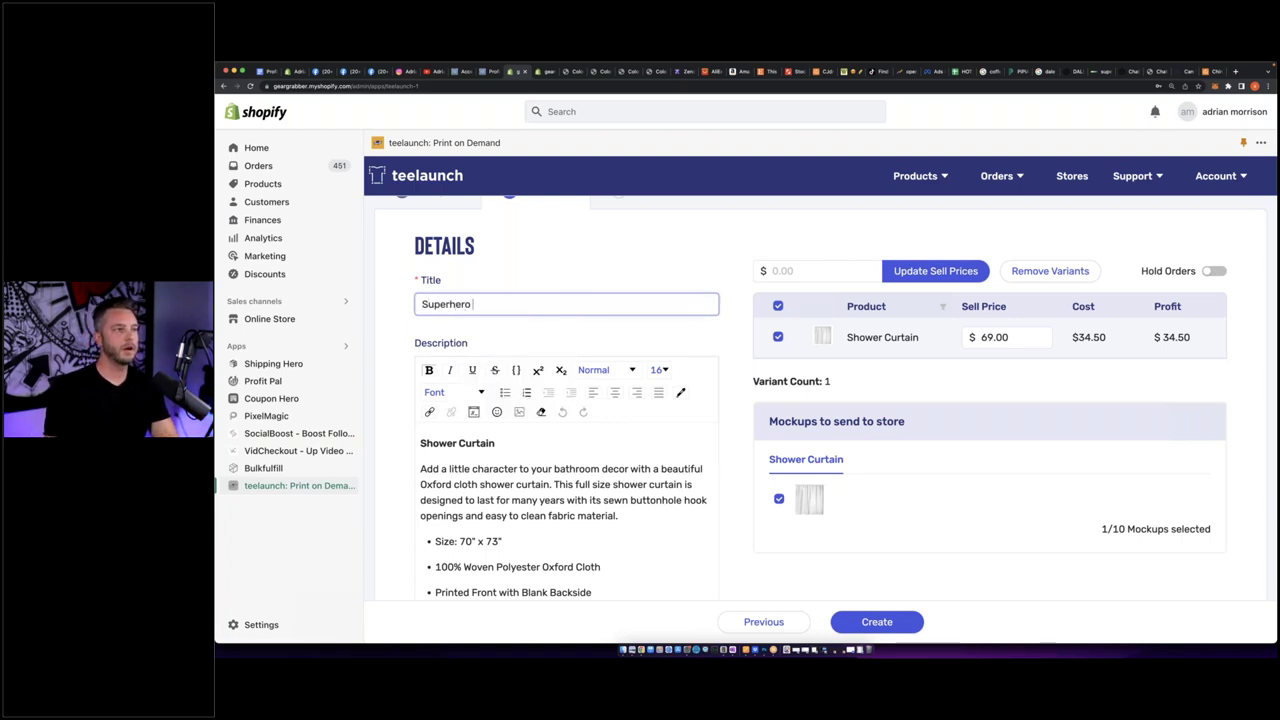
text(Shower Curtain)
click(846, 621)
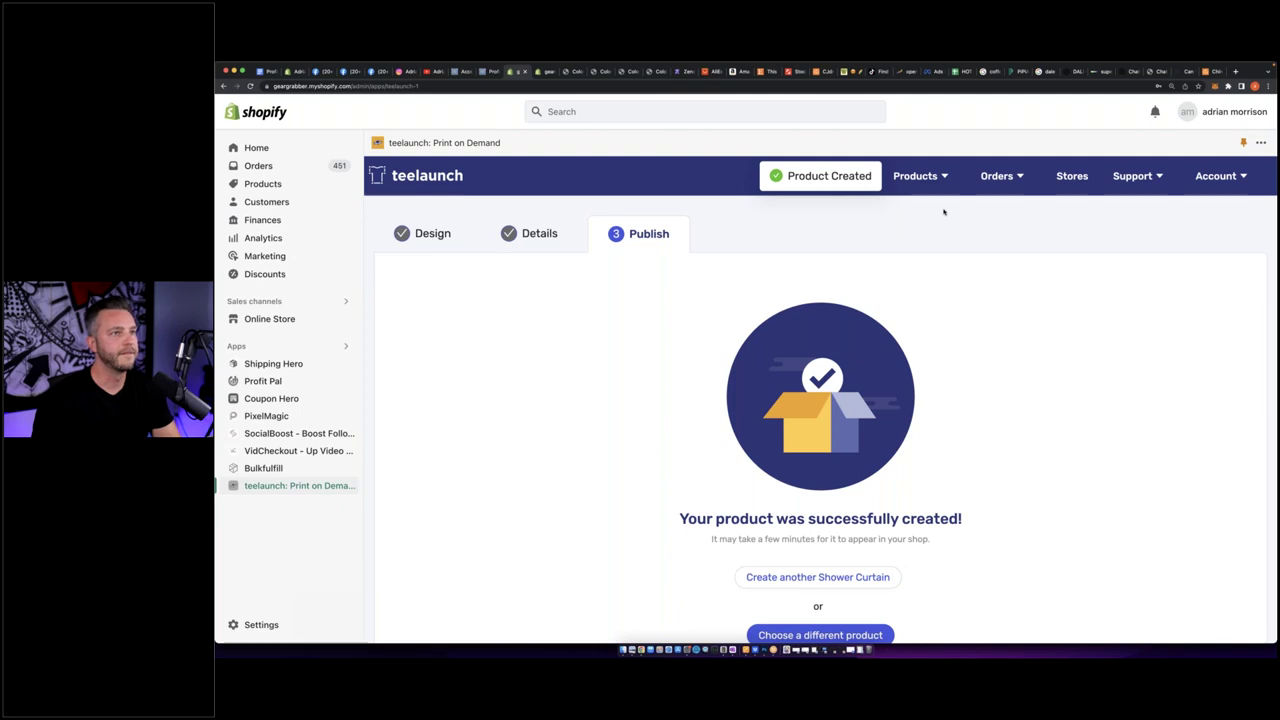
Open the list of created teelaunch products and look at the Superhero Shower Curtain entry.
scroll(885, 364, down, 1)
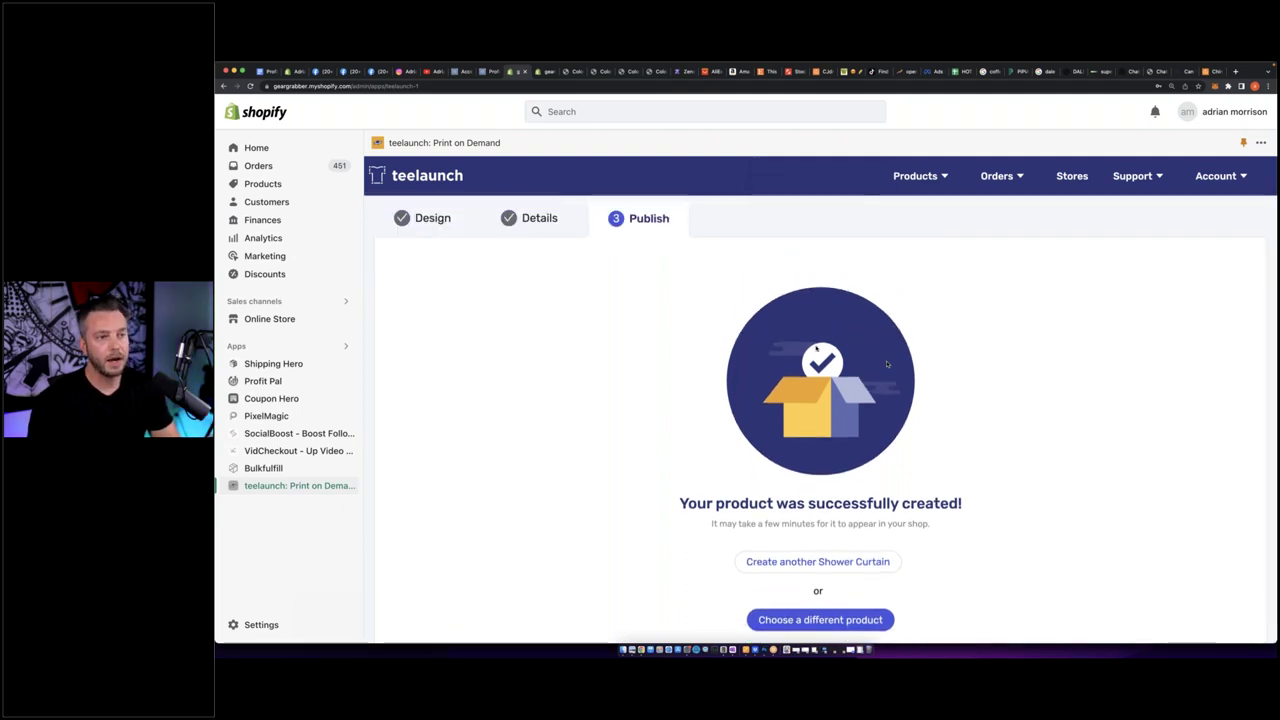
click(915, 176)
click(1050, 247)
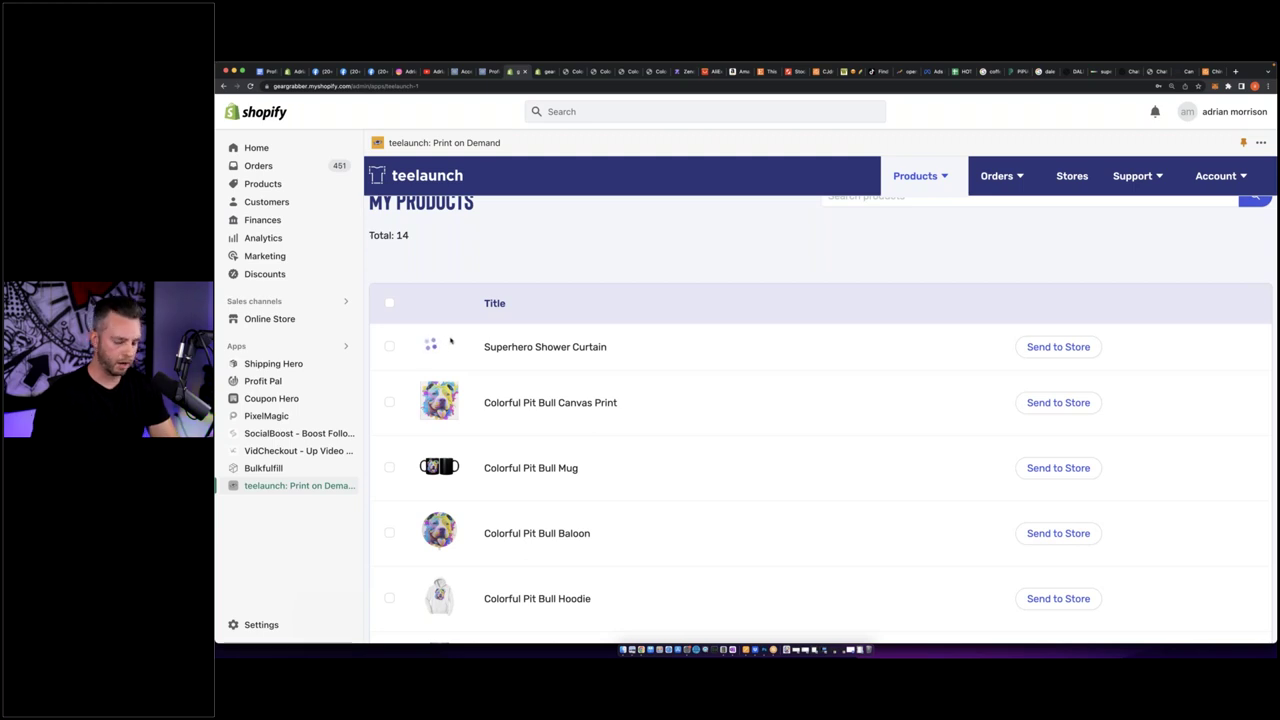
key(super+equal)
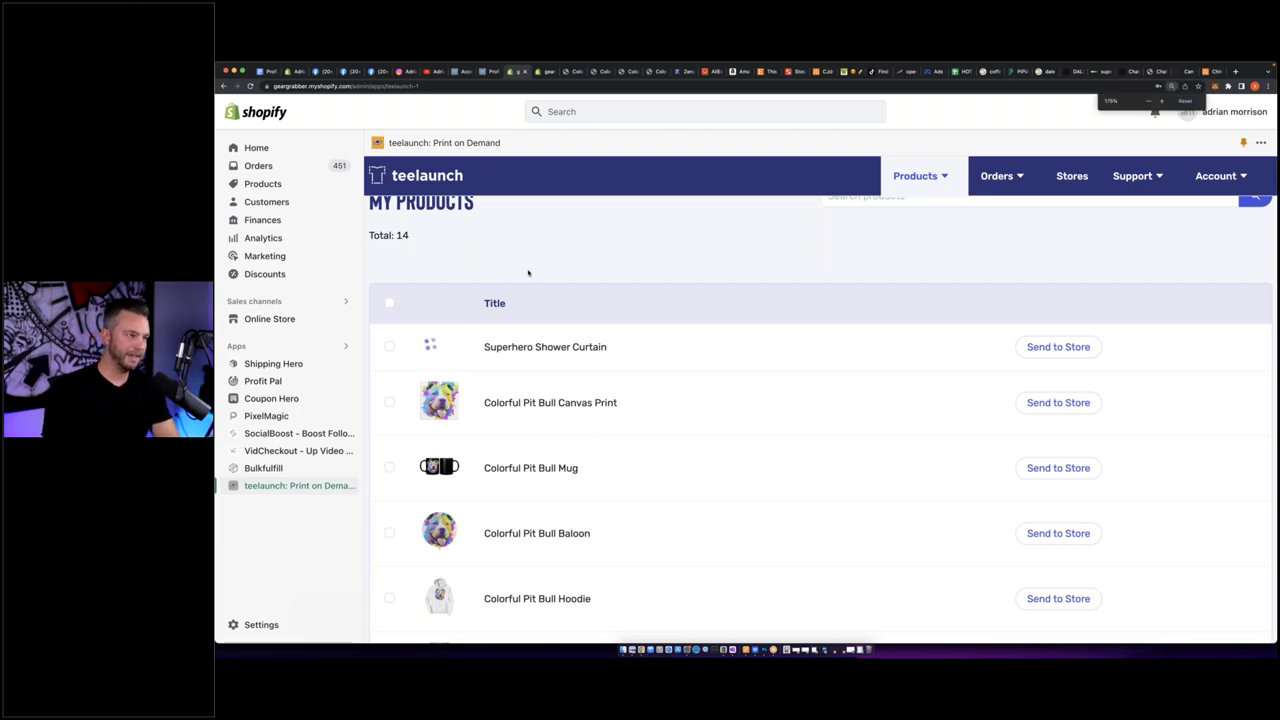
scroll(590, 263, down, 2)
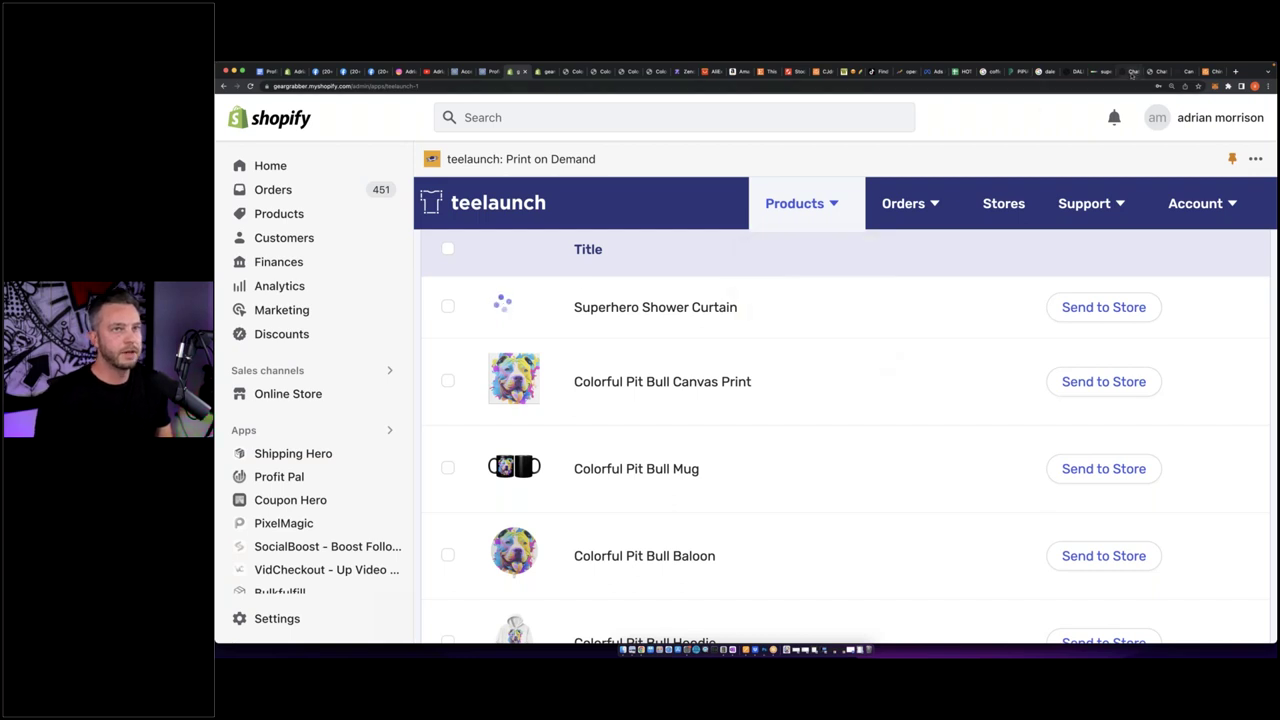
Switch to the DALL-E page and return from the superhero image to its prompt and results.
click(1134, 72)
click(1152, 72)
click(1128, 72)
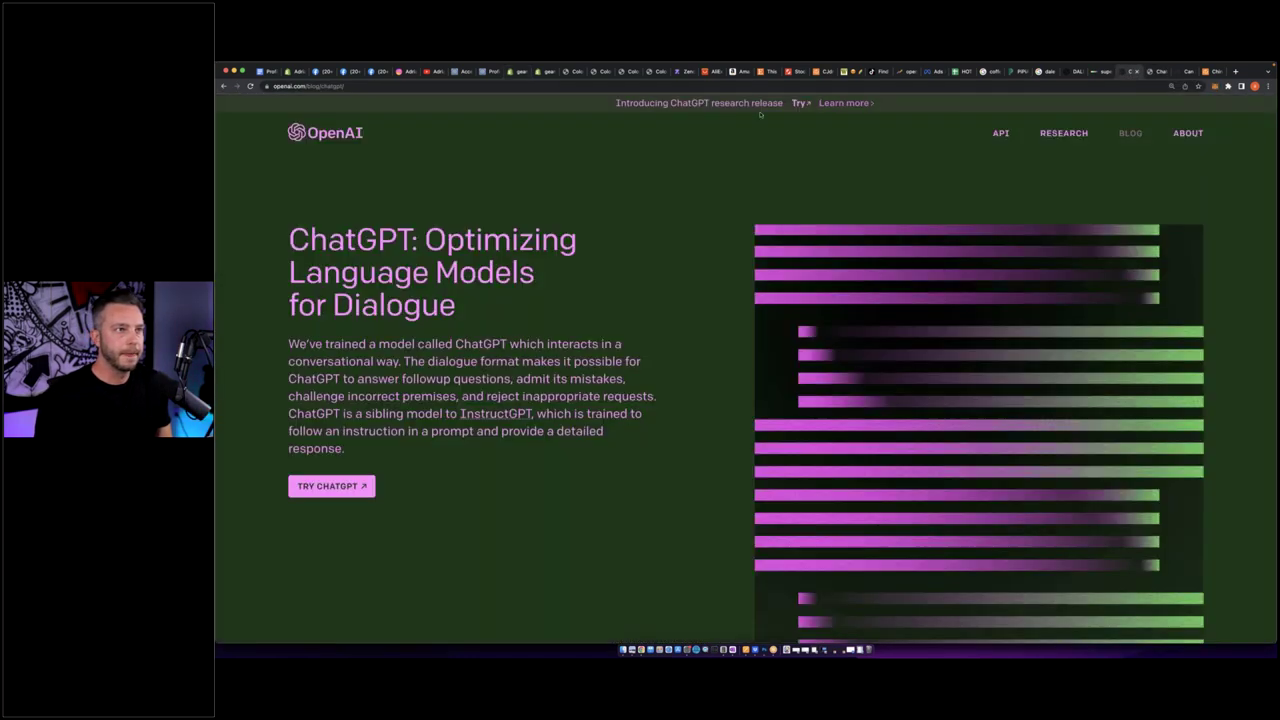
click(1098, 72)
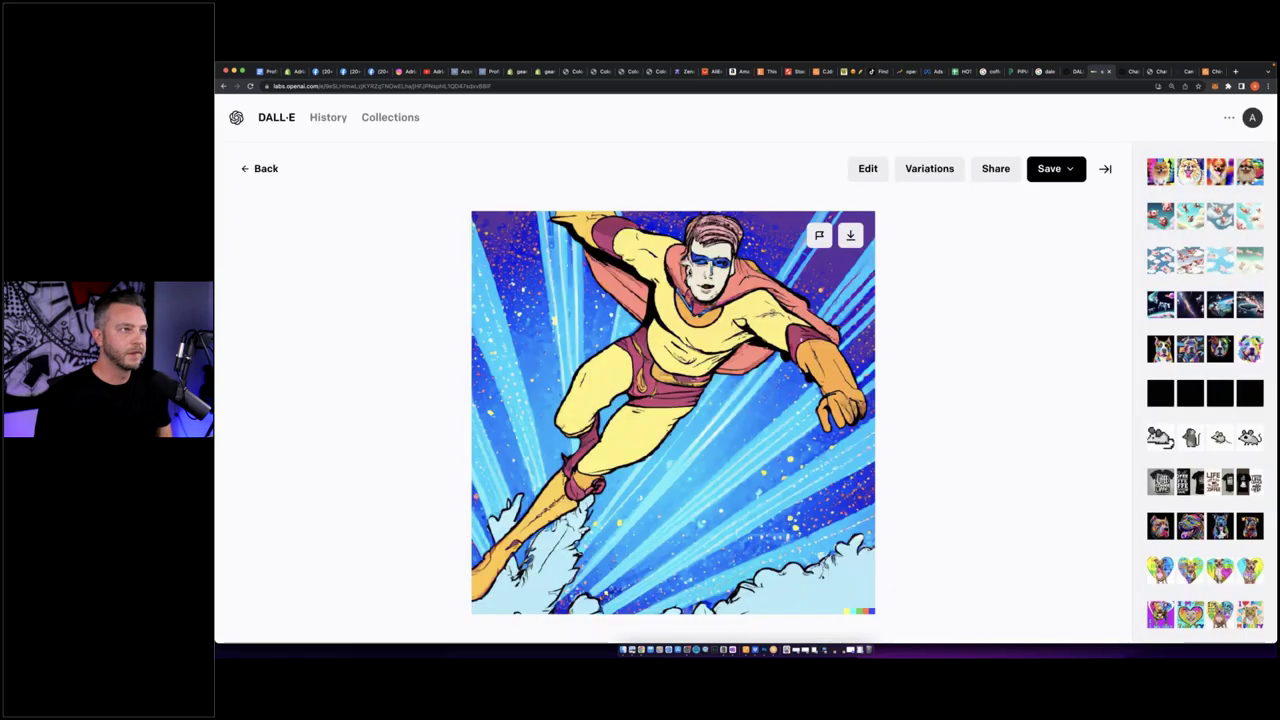
click(263, 169)
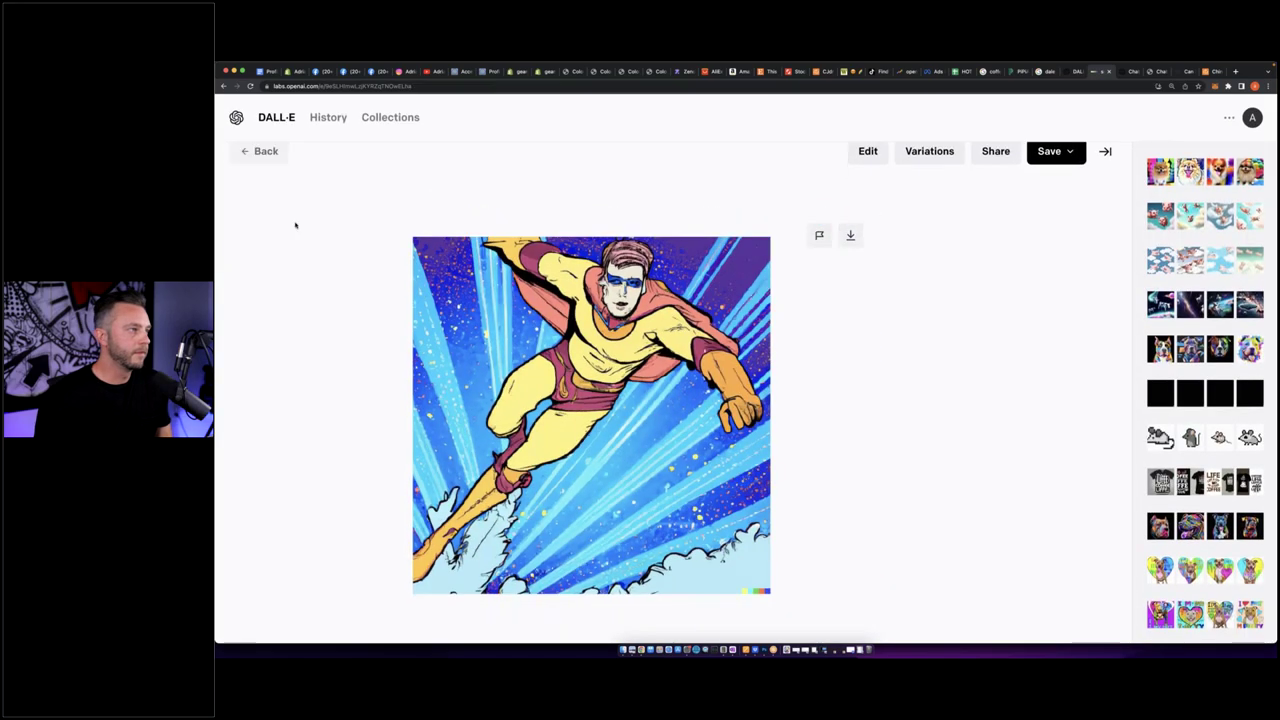
Replace the prompt with "watermelons and bananas patterned in crazy colors, digital art" and generate the images.
triple_click(396, 200)
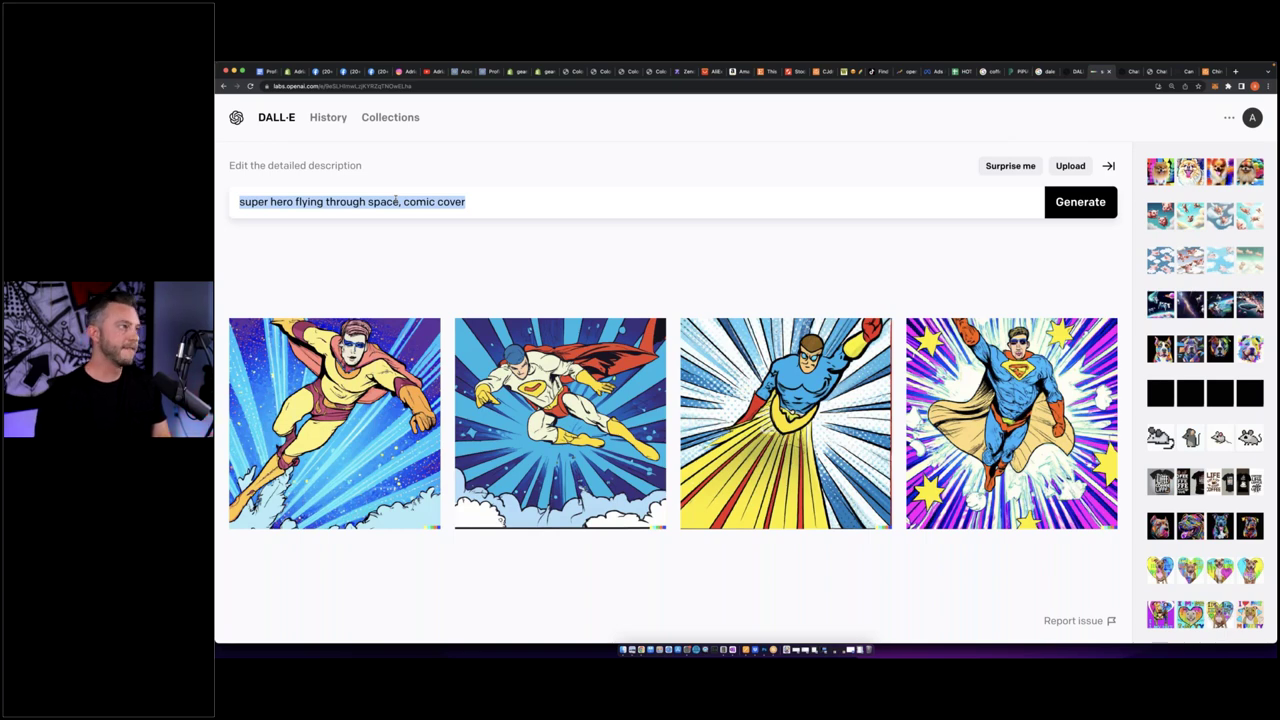
text(watermel)
key(BackSpace)
key(BackSpace)
key(BackSpace)
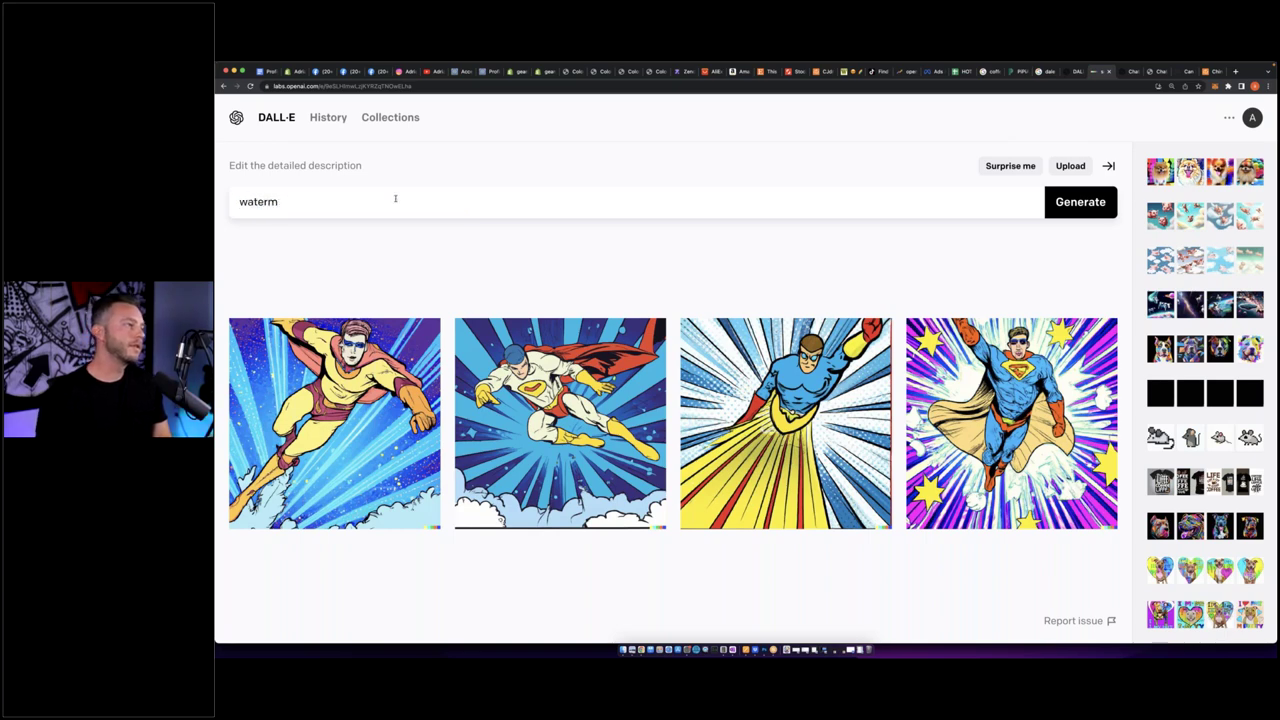
text(melons and )
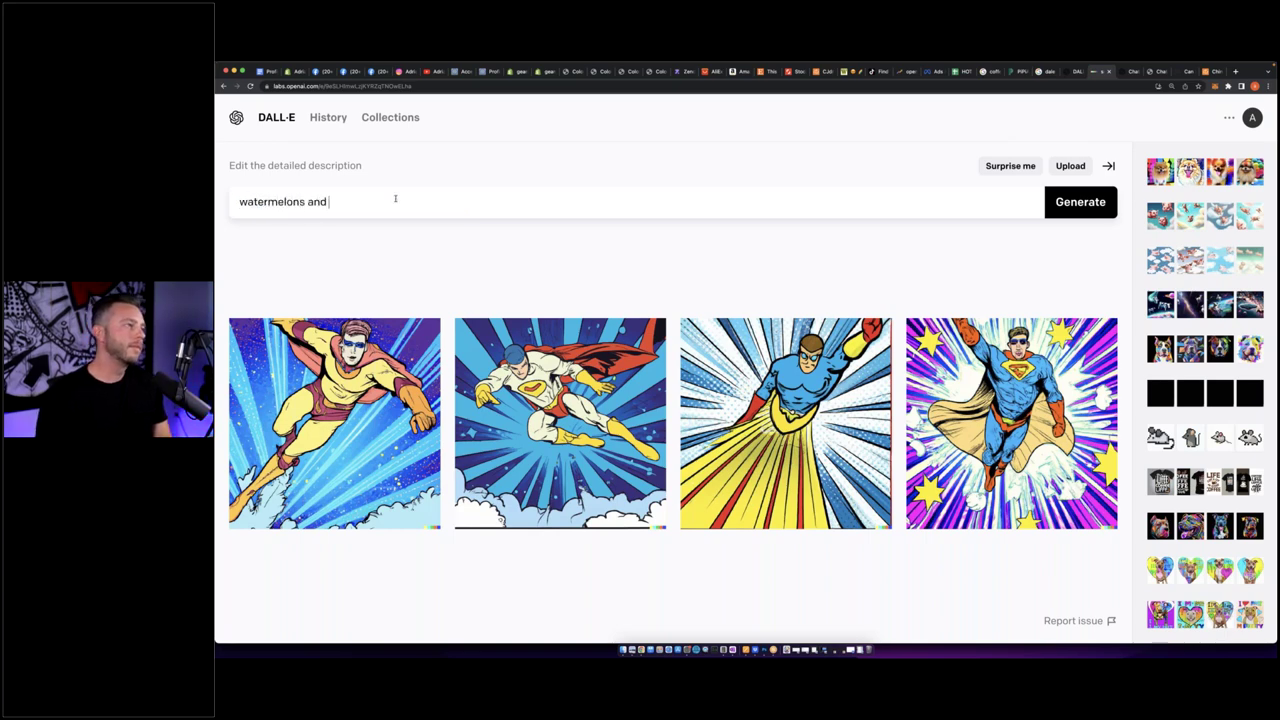
text(bannas)
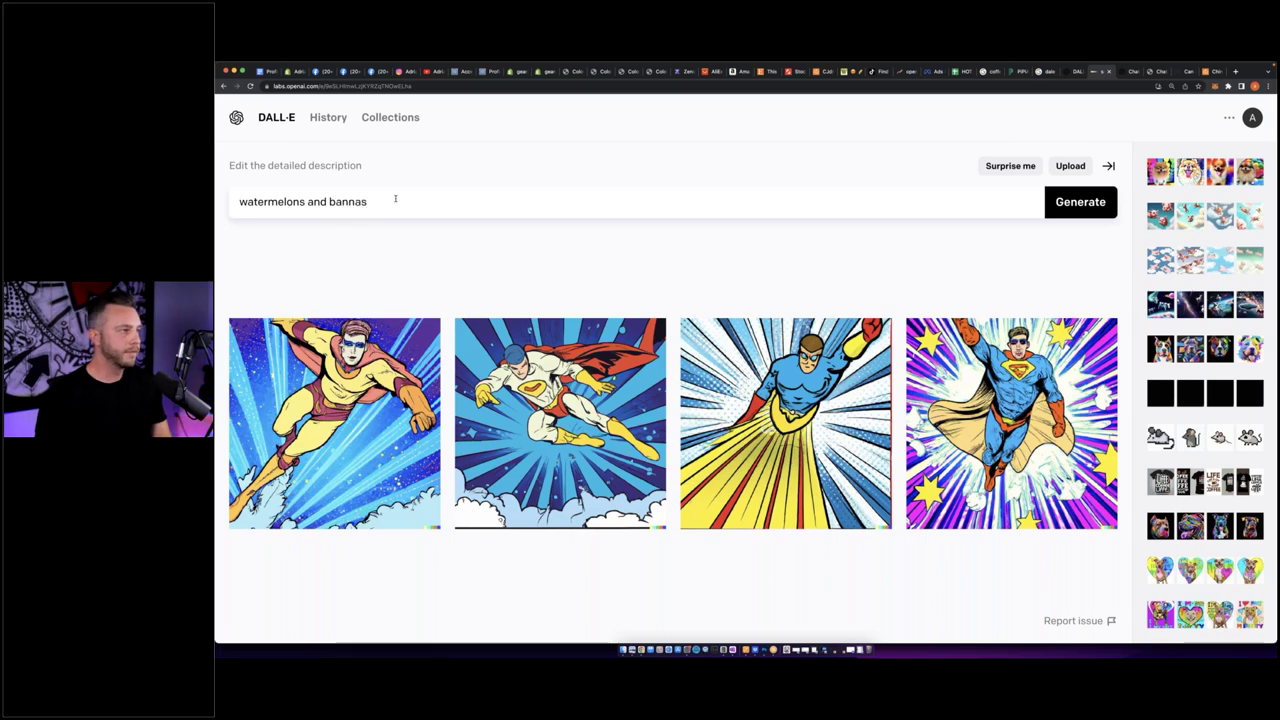
text( patterned)
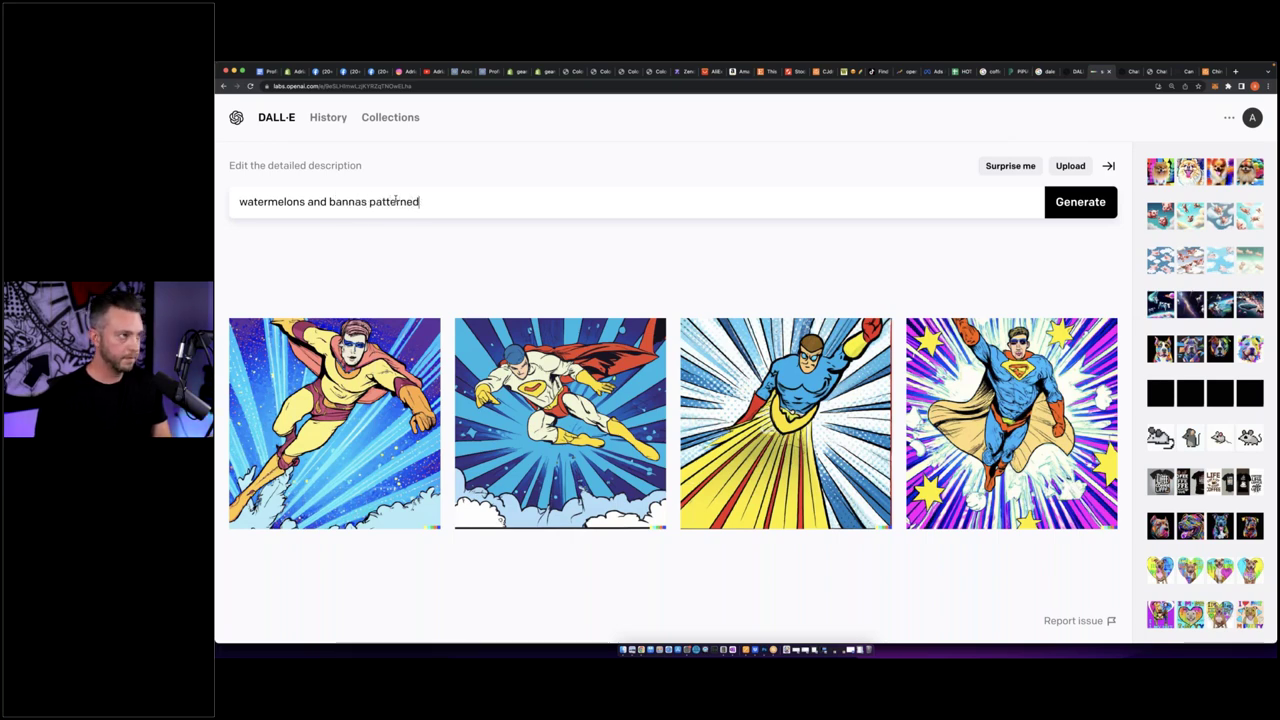
text( in c)
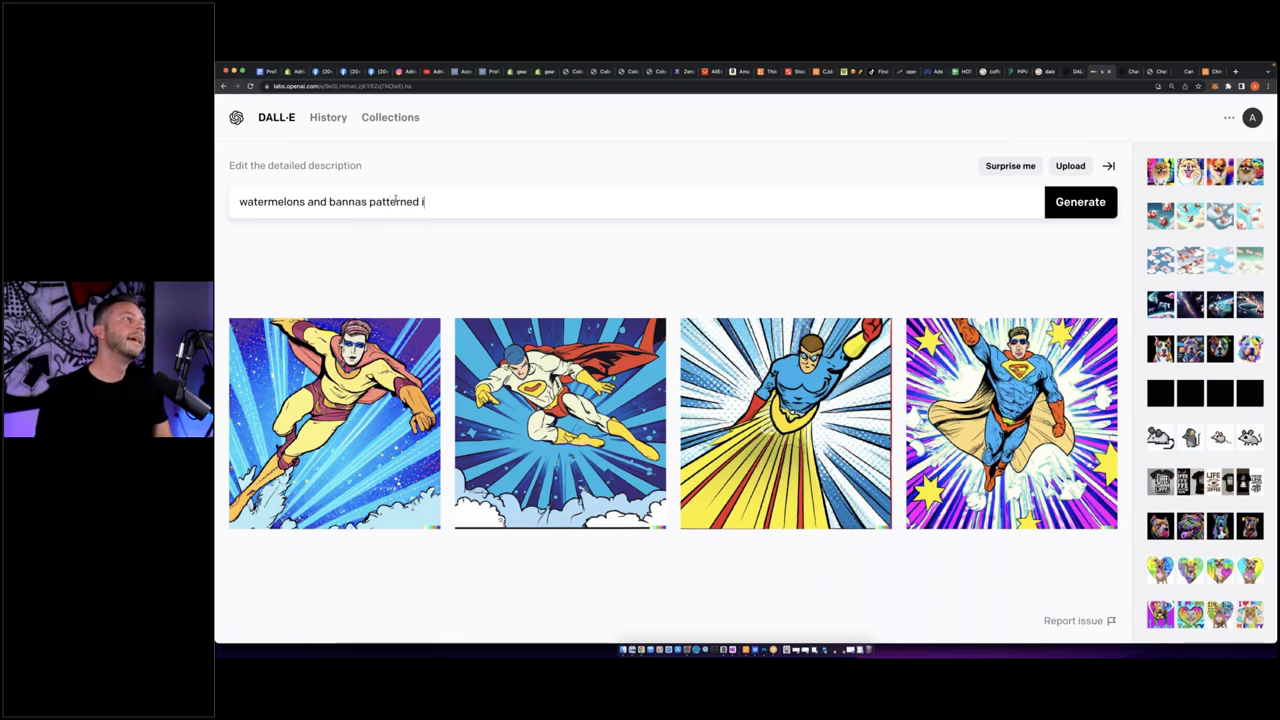
text(razy colors, digital art)
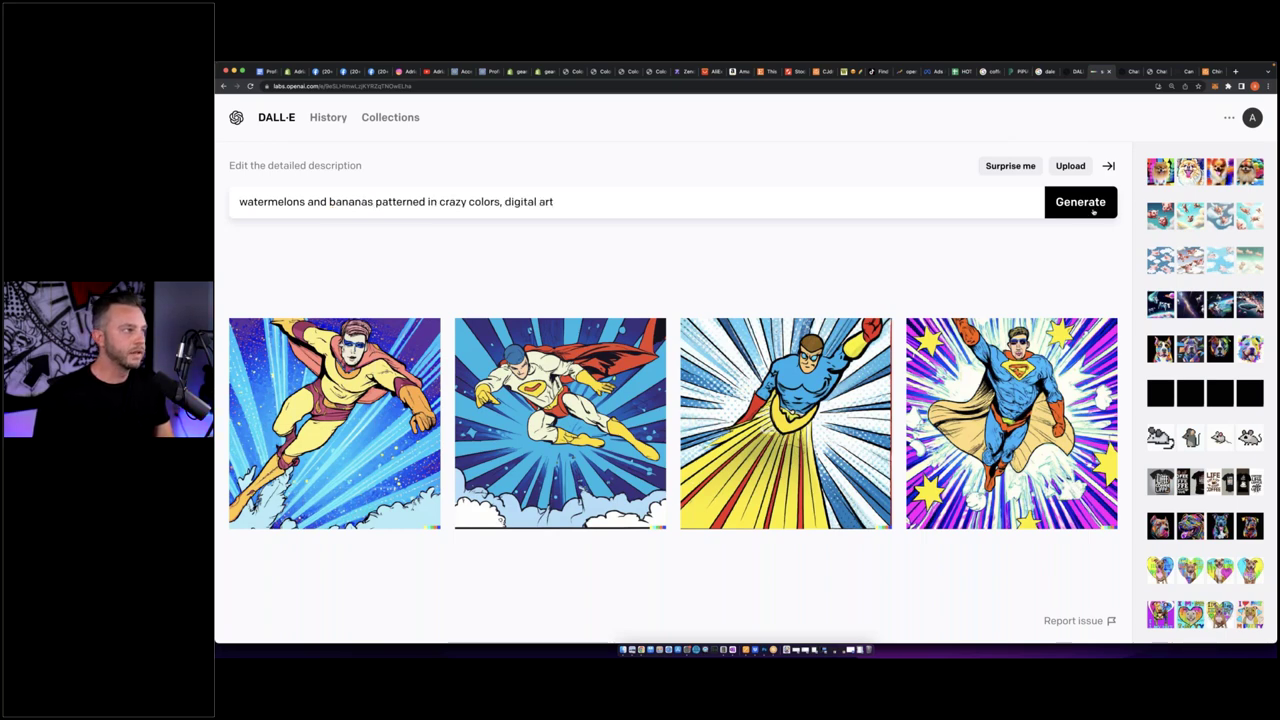
click(1093, 210)
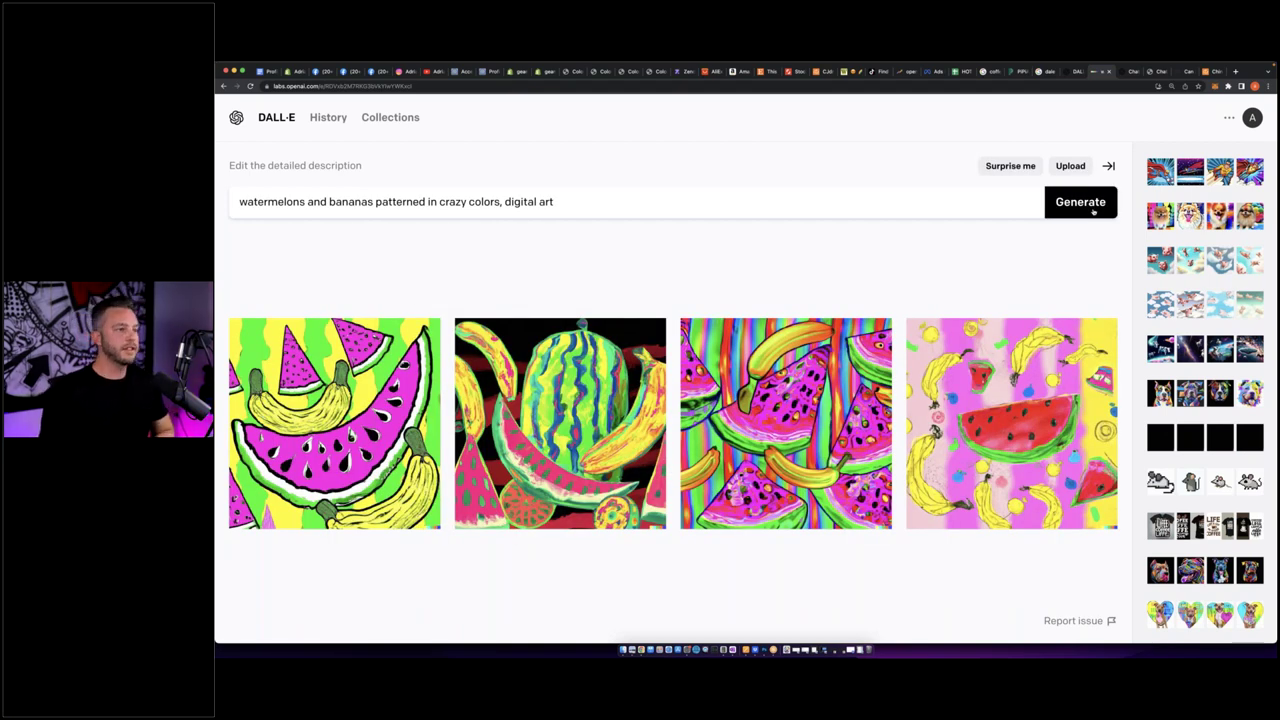
Shorten the prompt to "watermelons and bananas pattern", removing the crazy colors and digital art wording.
drag(505, 202, 589, 201)
key(BackSpace)
key(BackSpace)
key(BackSpace)
key(BackSpace)
key(BackSpace)
key(BackSpace)
key(BackSpace)
key(BackSpace)
key(BackSpace)
key(BackSpace)
key(BackSpace)
key(BackSpace)
key(BackSpace)
key(BackSpace)
key(BackSpace)
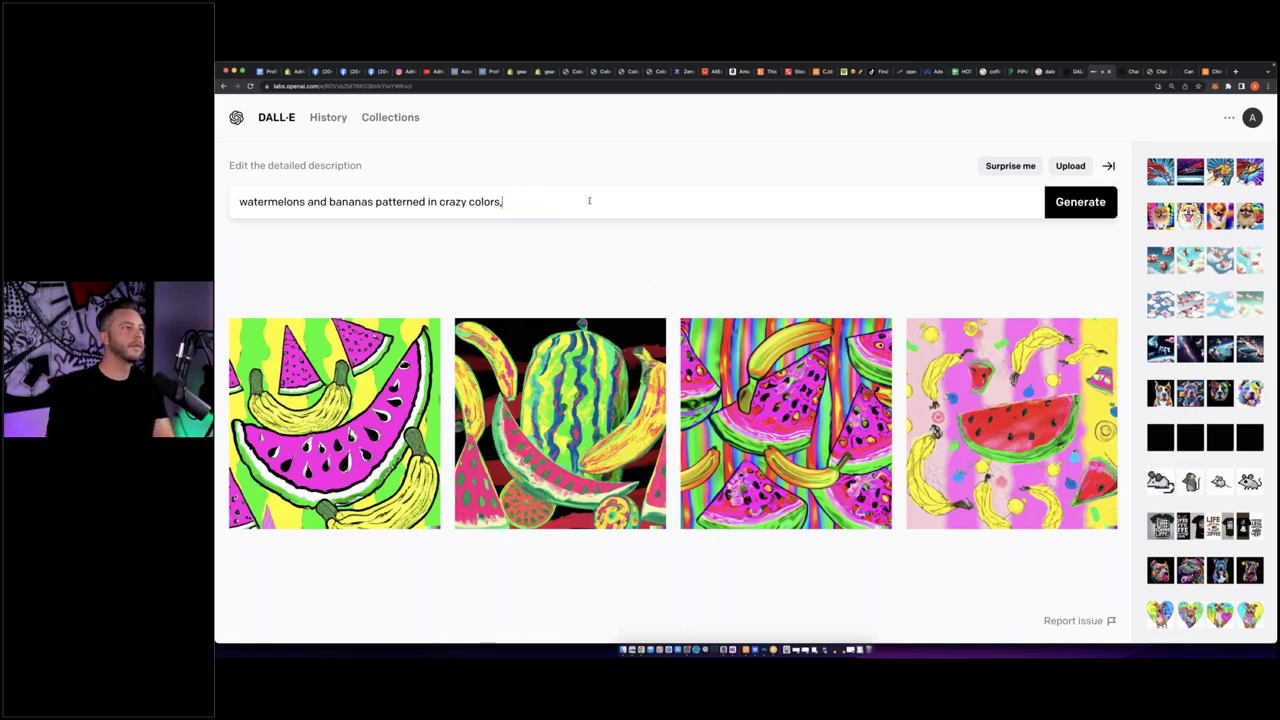
key(BackSpace)
key(BackSpace)
key(BackSpace)
key(BackSpace)
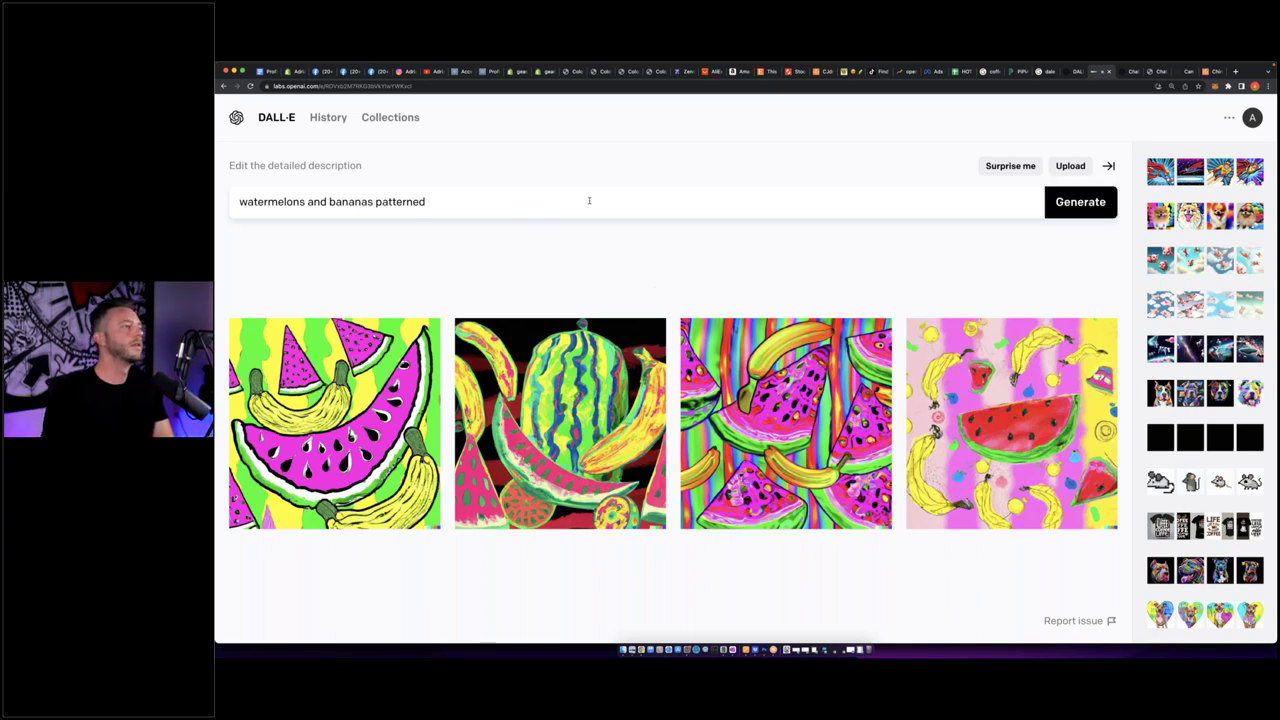
key(BackSpace)
key(BackSpace)
key(BackSpace)
key(BackSpace)
key(BackSpace)
key(BackSpace)
key(BackSpace)
key(BackSpace)
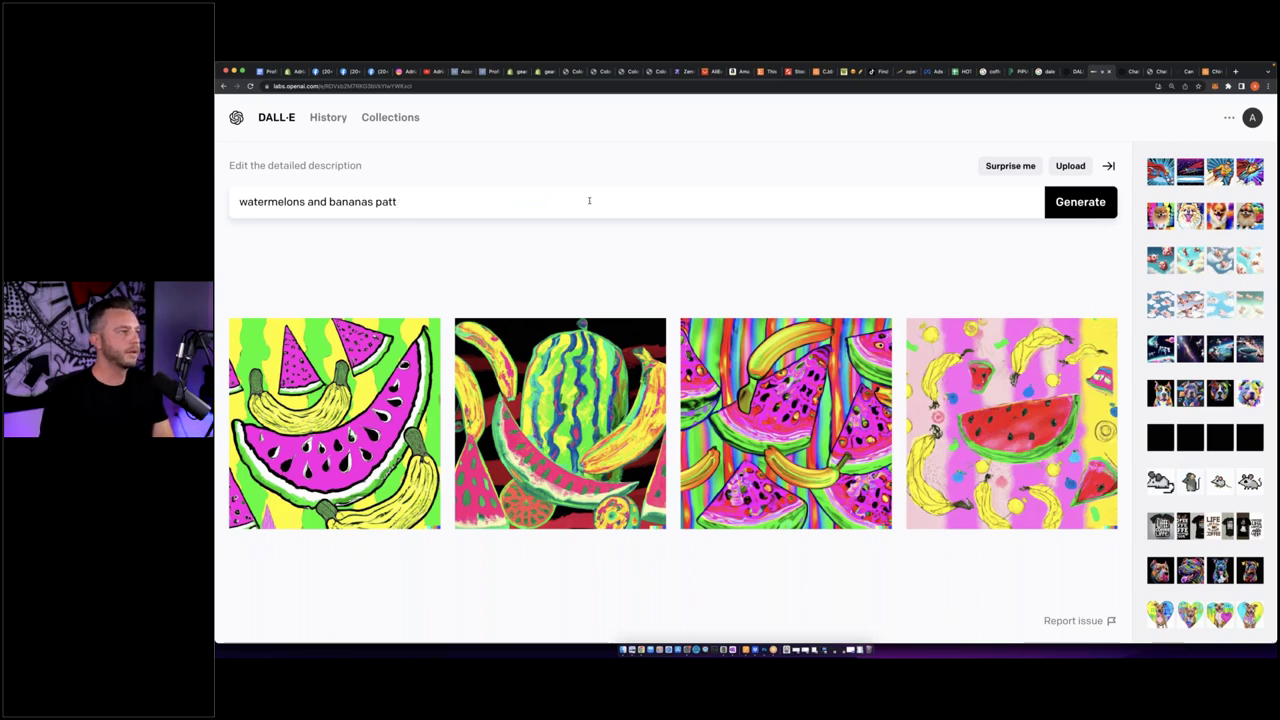
text(attern)
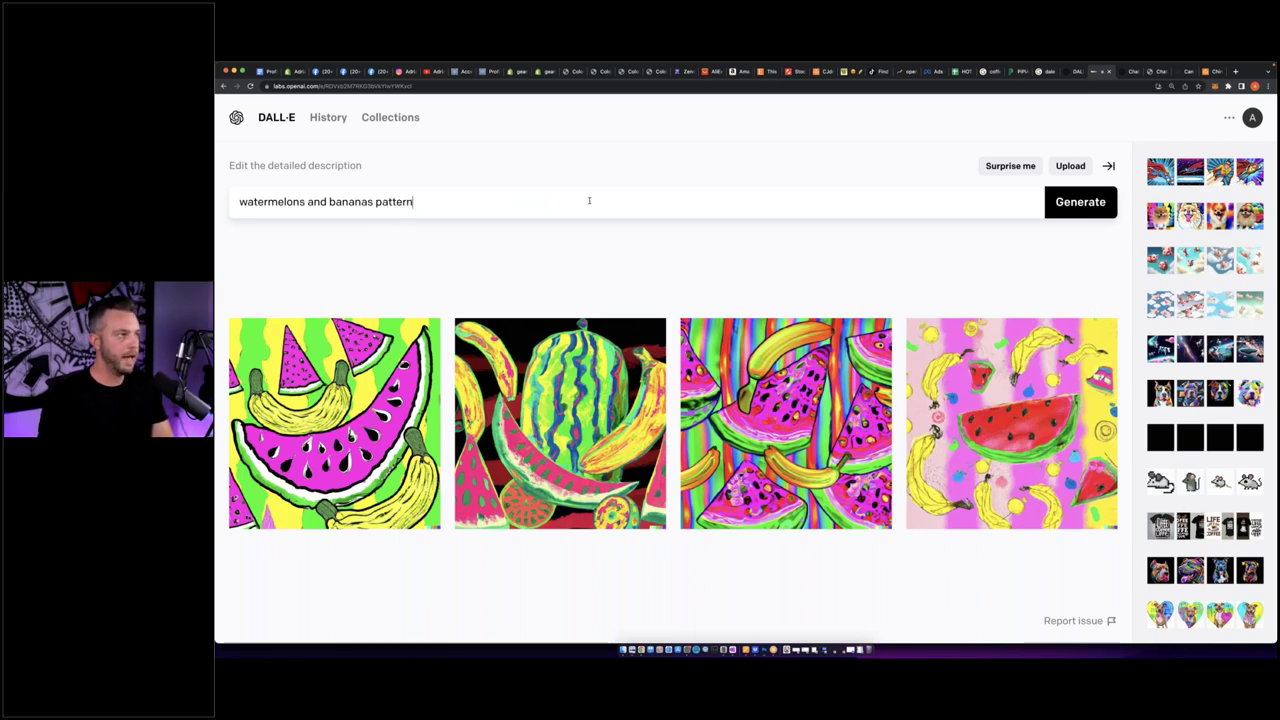
text( for shower)
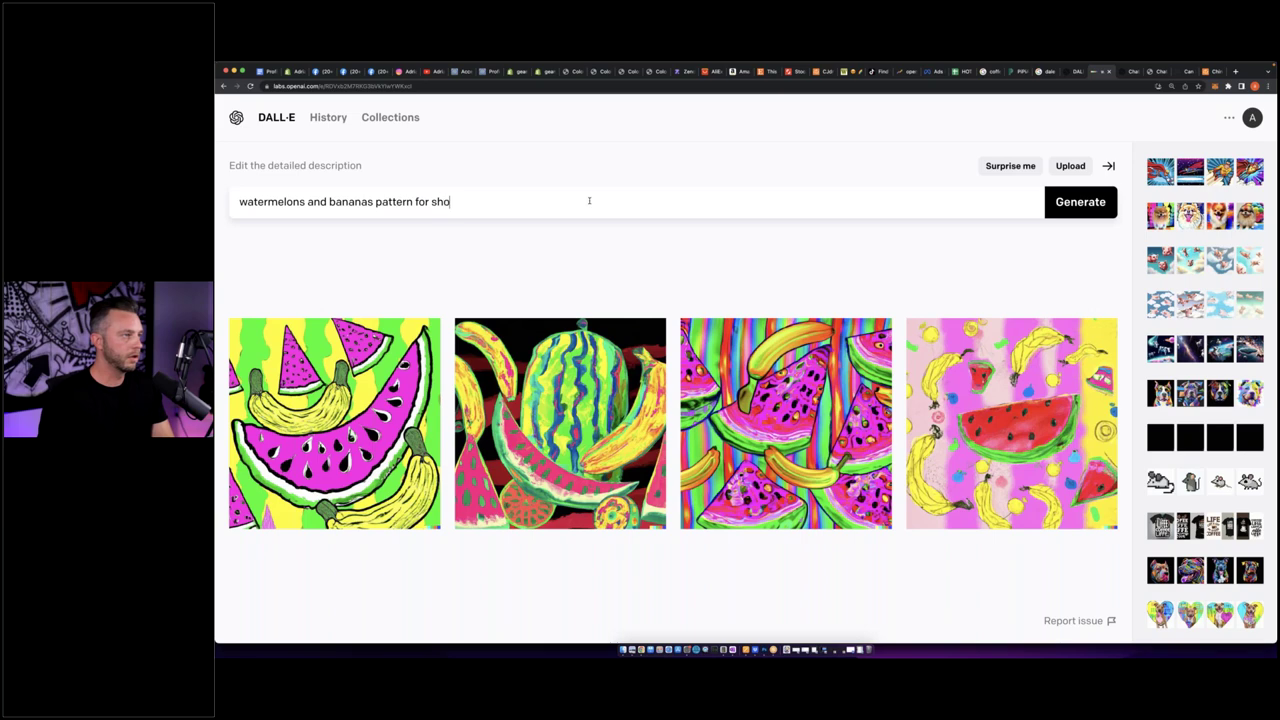
key(BackSpace)
key(BackSpace)
key(BackSpace)
key(BackSpace)
key(BackSpace)
key(BackSpace)
key(BackSpace)
key(BackSpace)
key(BackSpace)
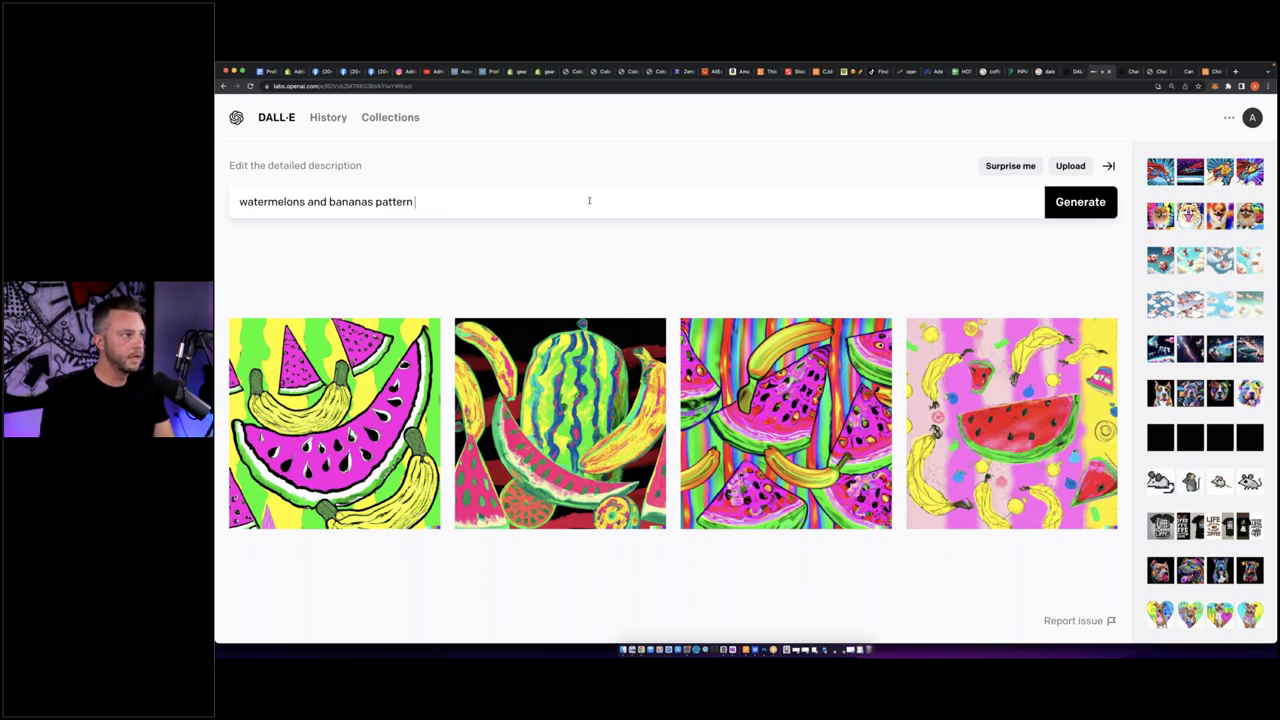
Change the prompt to "watermelon and bananas pattern art" and generate the images.
click(305, 202)
key(BackSpace)
text(art)
key(Return)
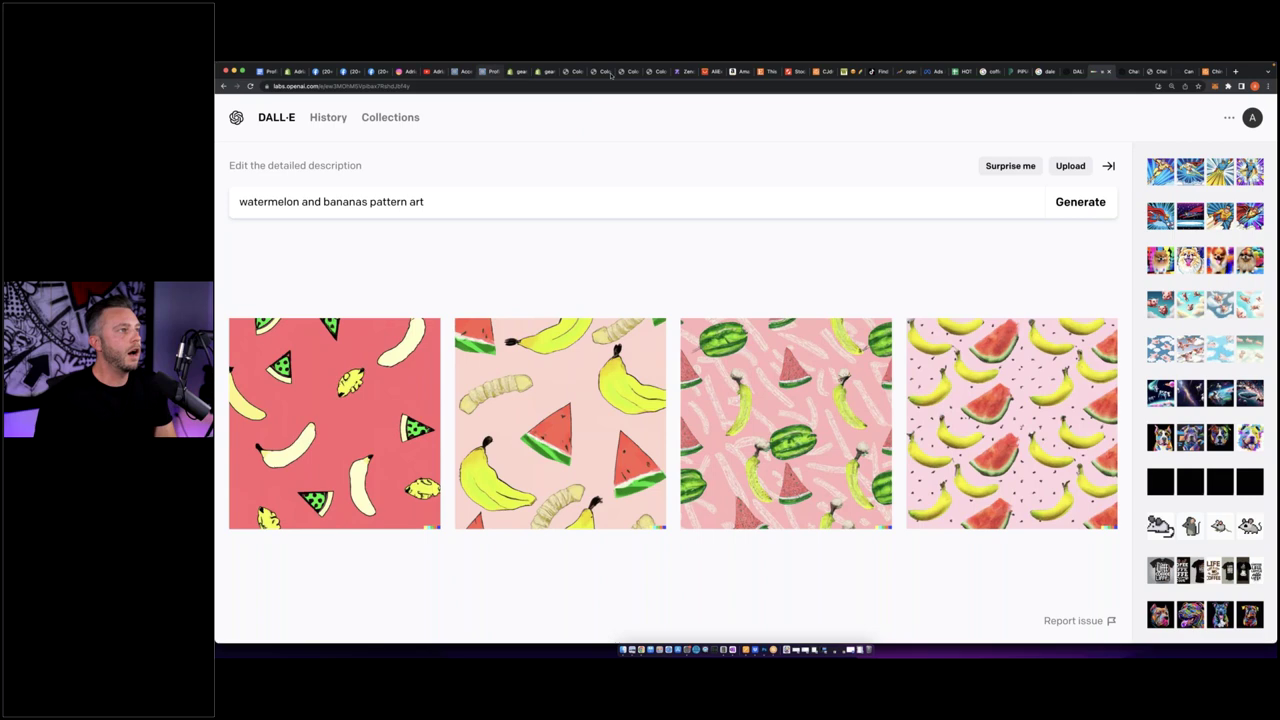
Switch to the Shopify admin, search the store's products for "superhero" and open the Superhero Shower Curtain product.
click(516, 72)
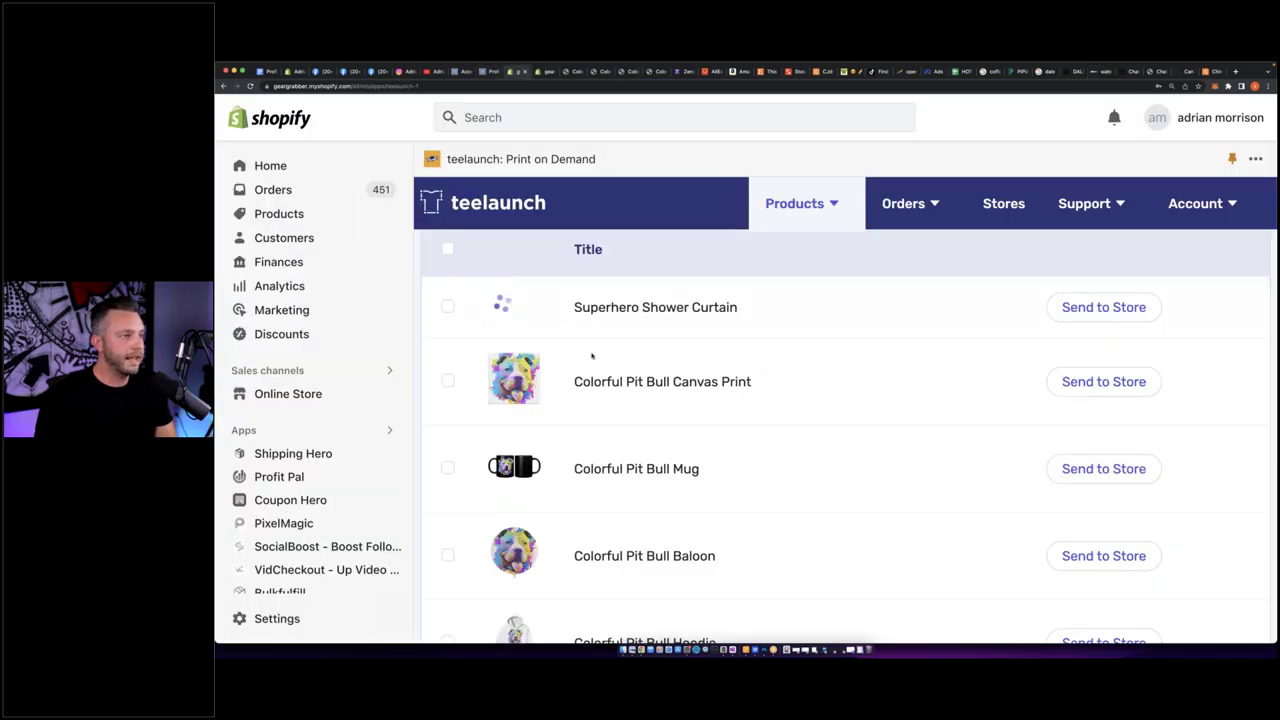
click(280, 214)
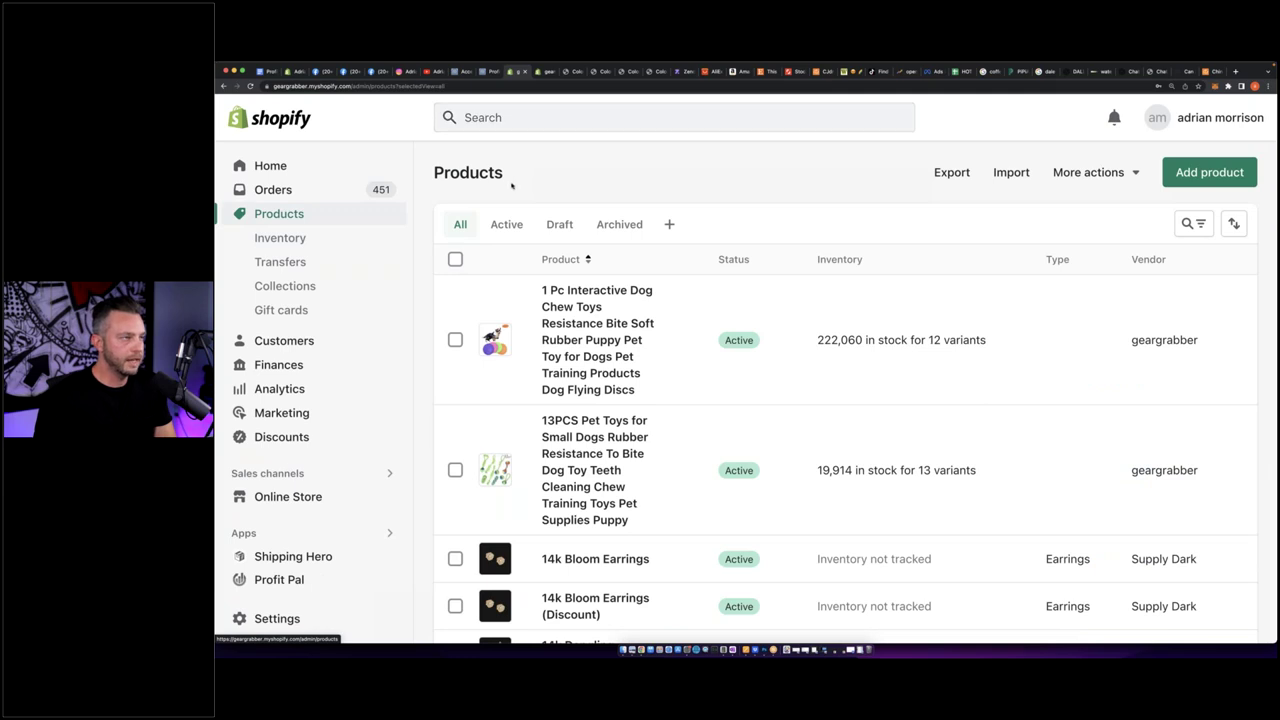
click(1192, 223)
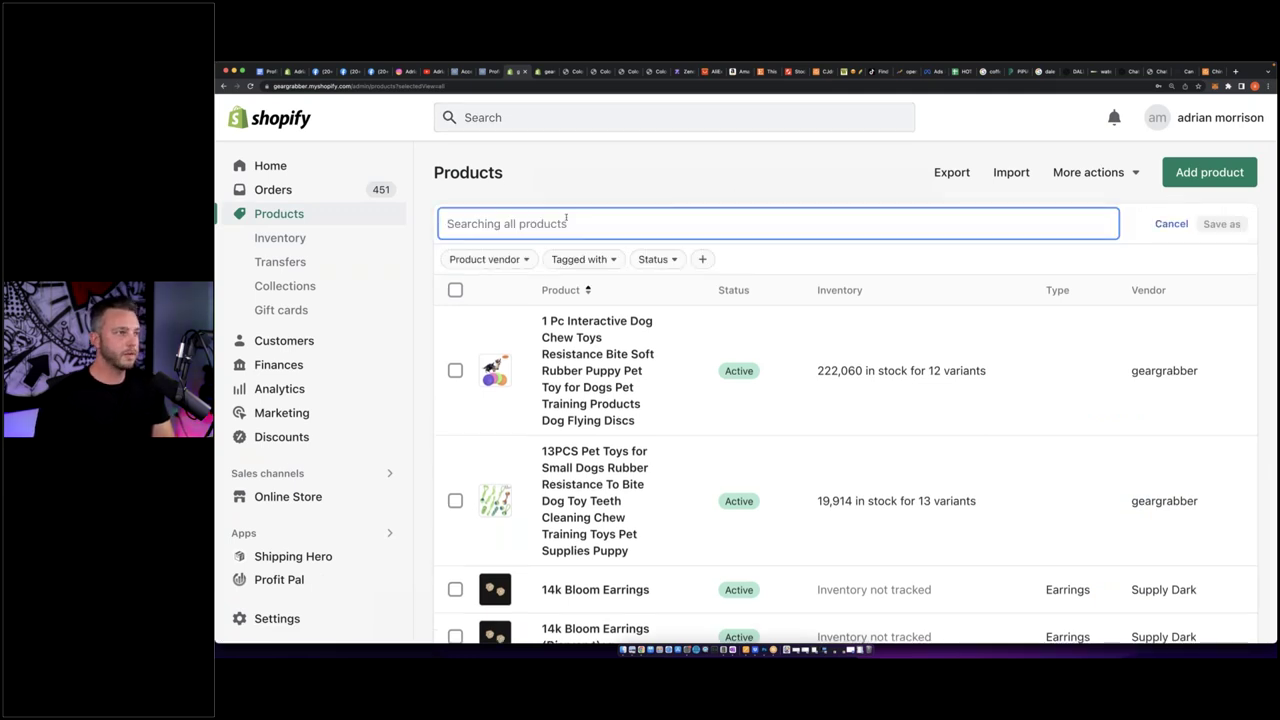
text(superhero)
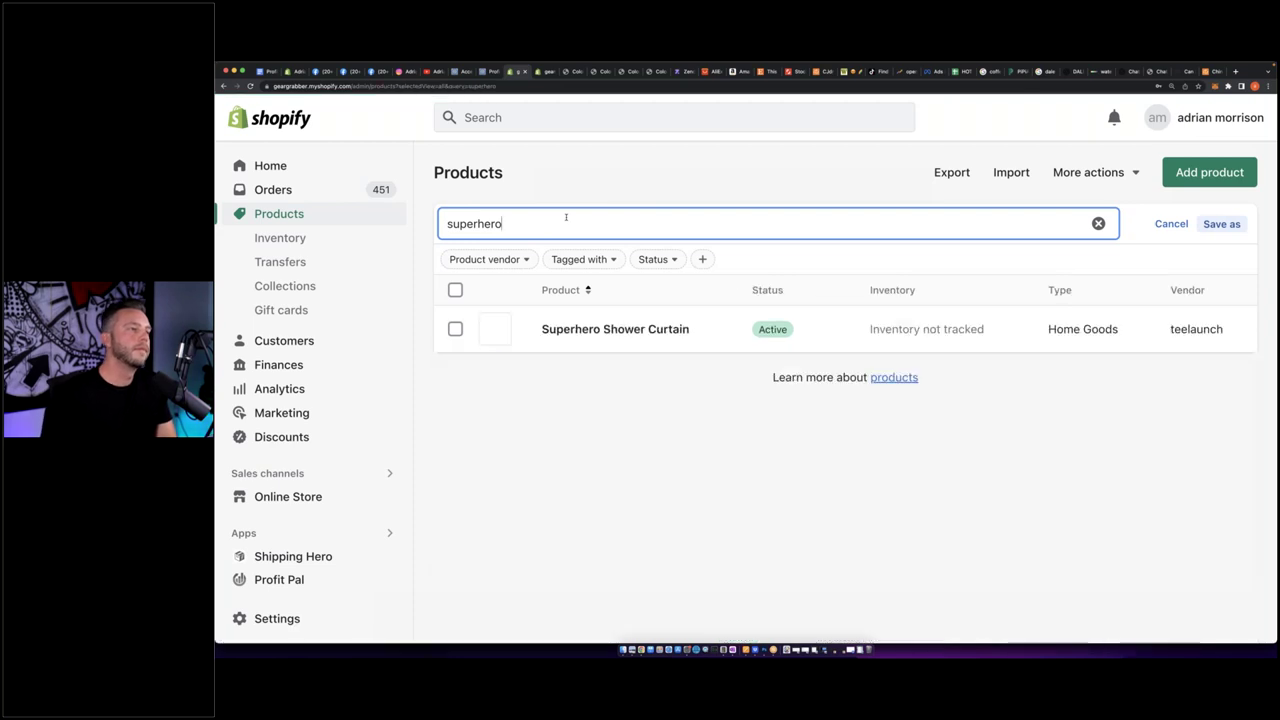
click(615, 329)
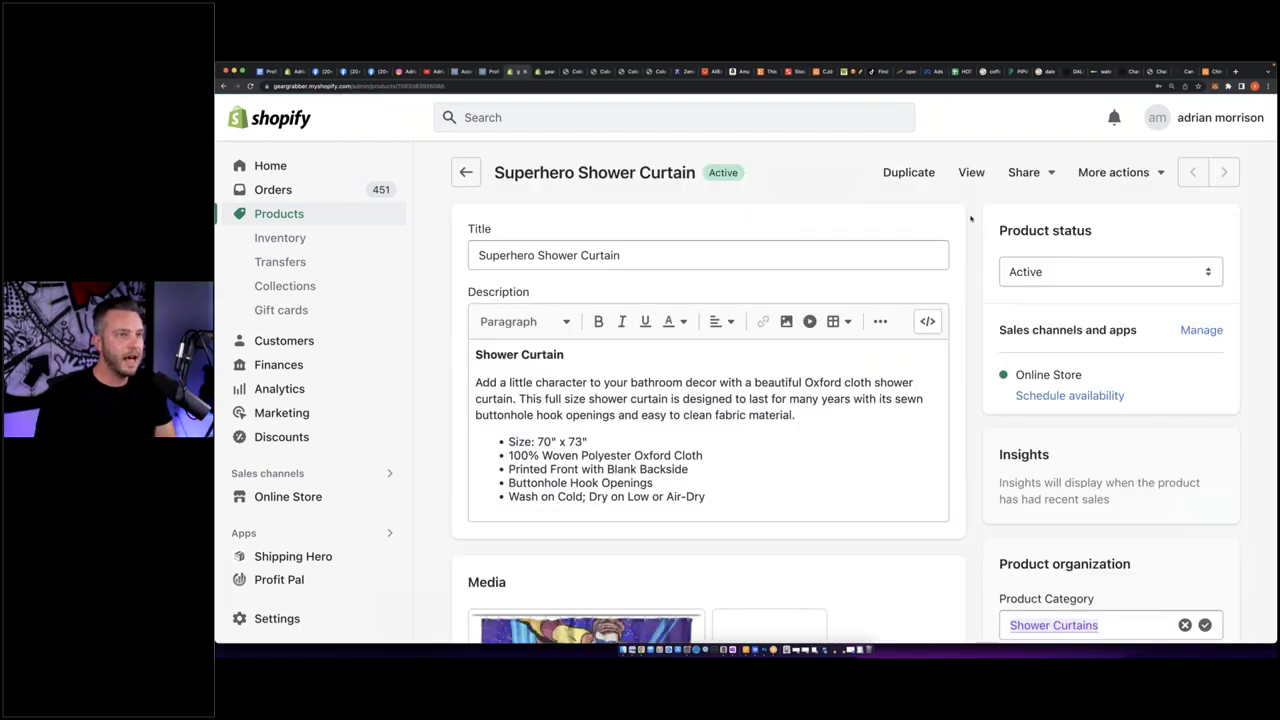
View the Superhero Shower Curtain in the online store and look over its mockup image, price and description.
click(968, 173)
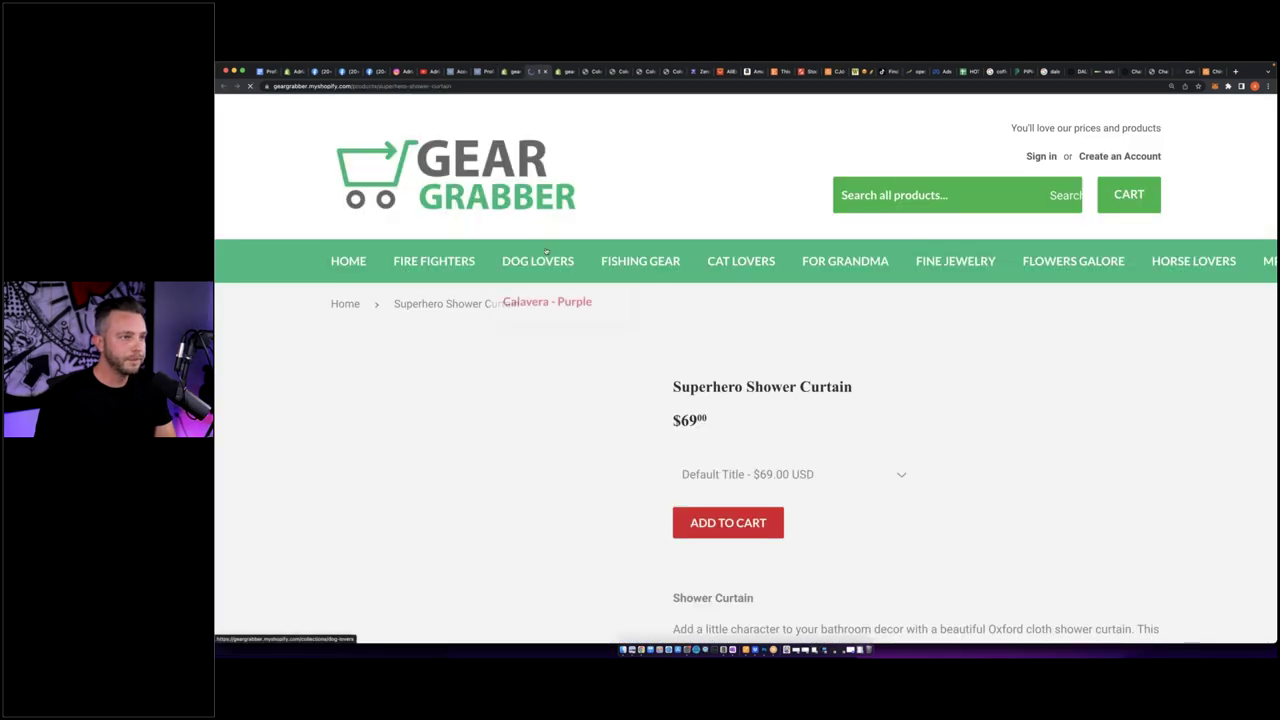
scroll(546, 252, down, 3)
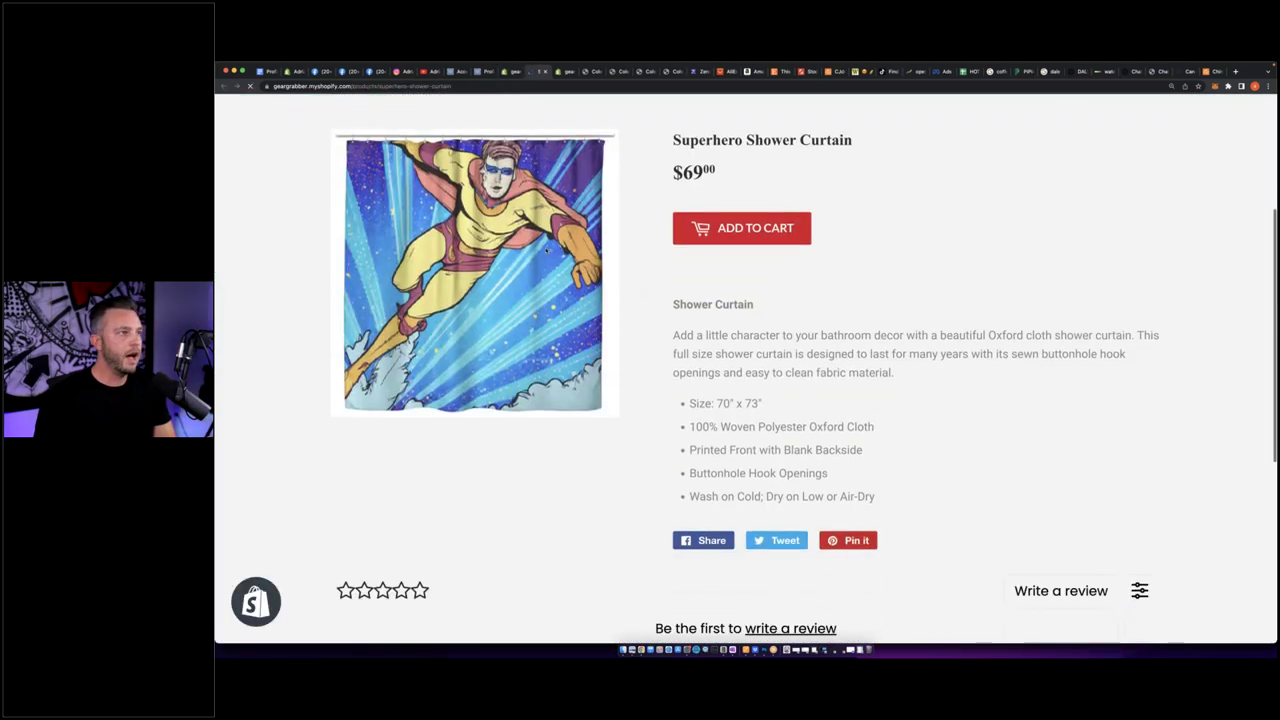
scroll(546, 250, up, 2)
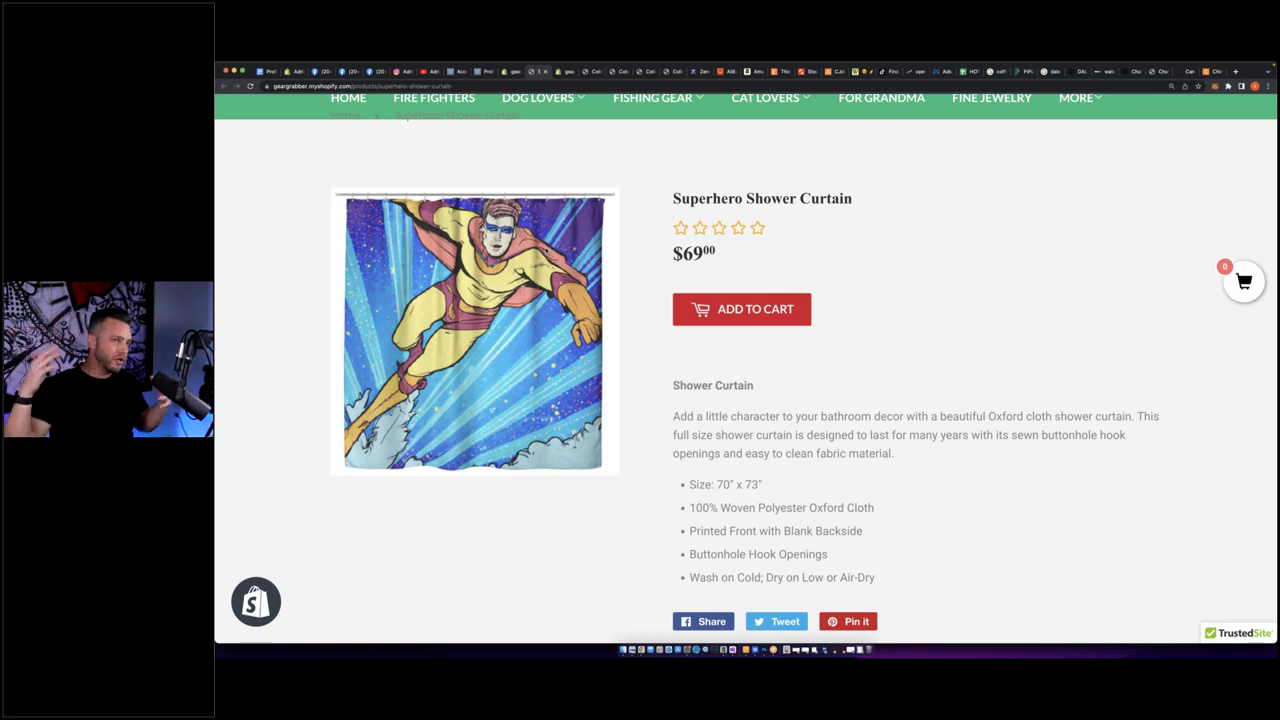
Switch to OpenAI's DALL·E 2 page and view the example descriptions for a monster-like bowl of soup, teddy bears and an astronaut.
click(1079, 72)
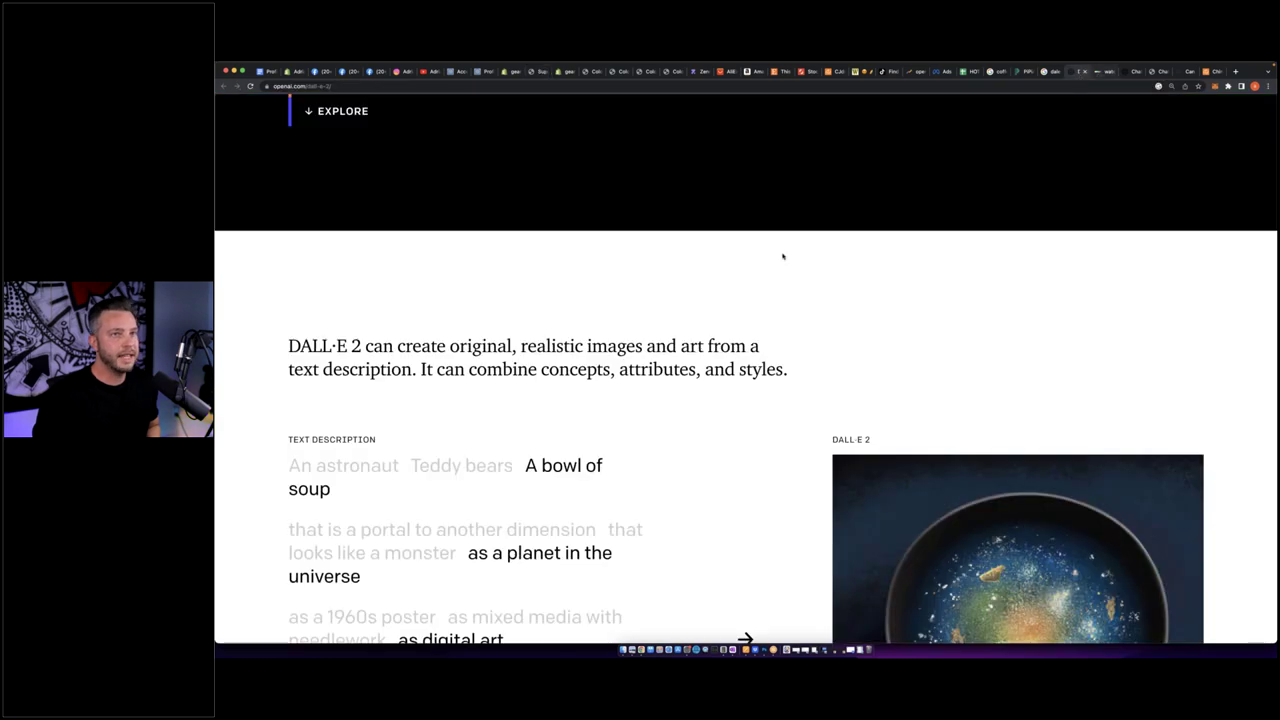
scroll(652, 306, down, 5)
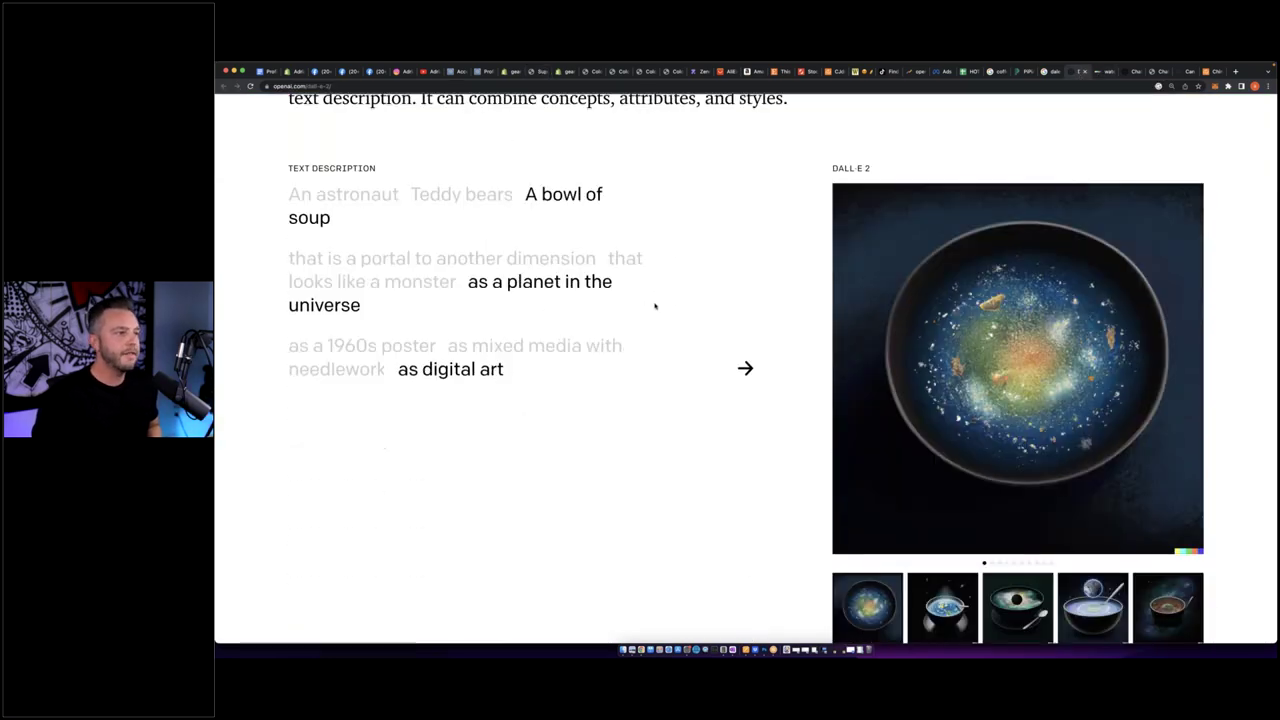
click(480, 259)
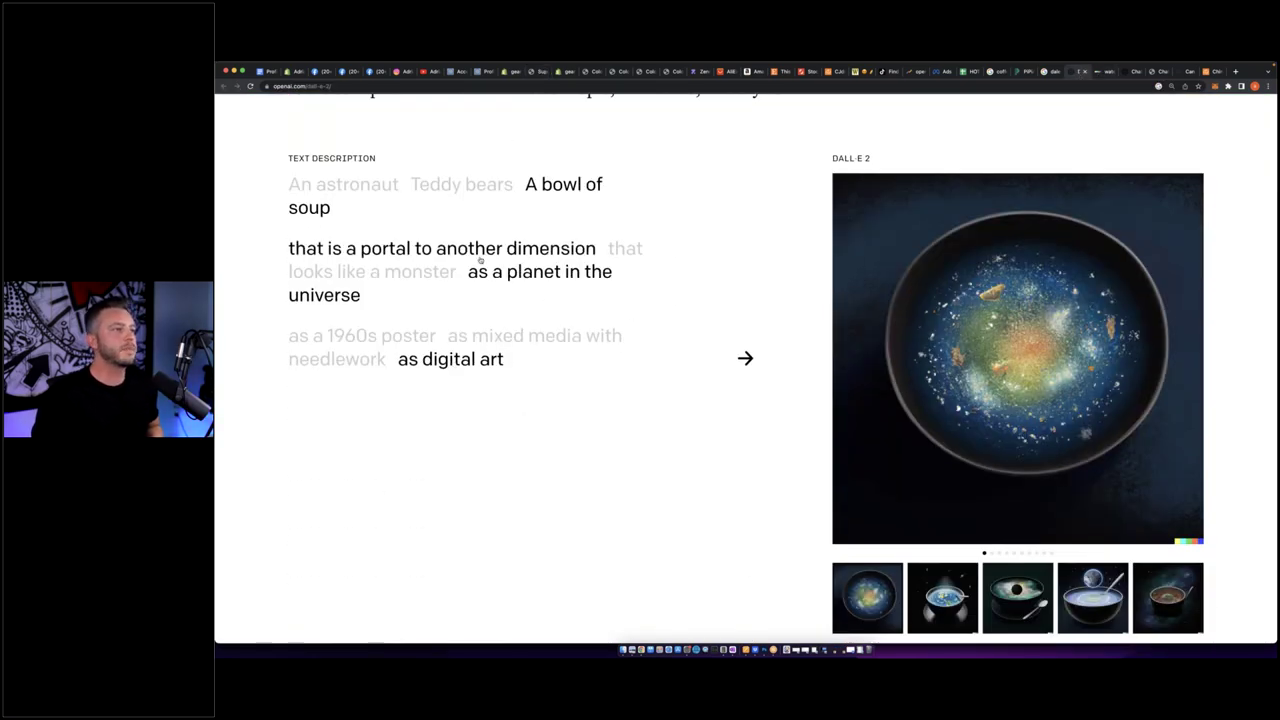
click(614, 250)
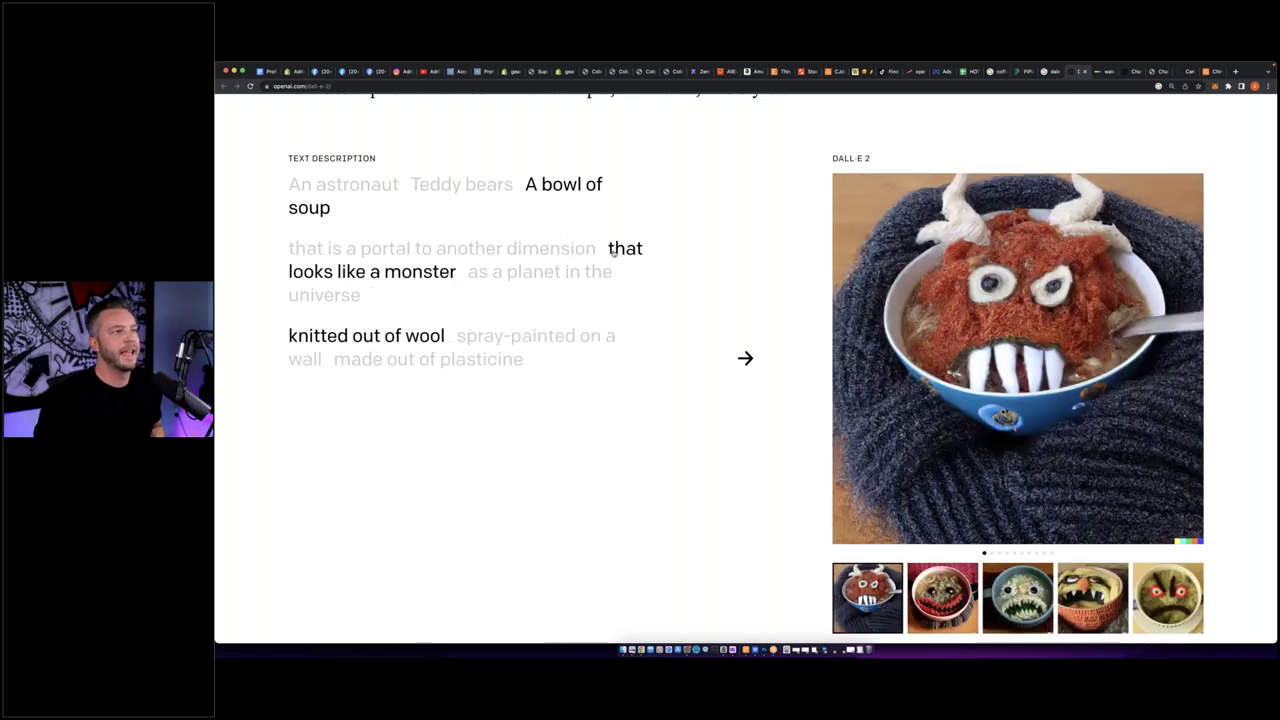
click(460, 188)
click(375, 187)
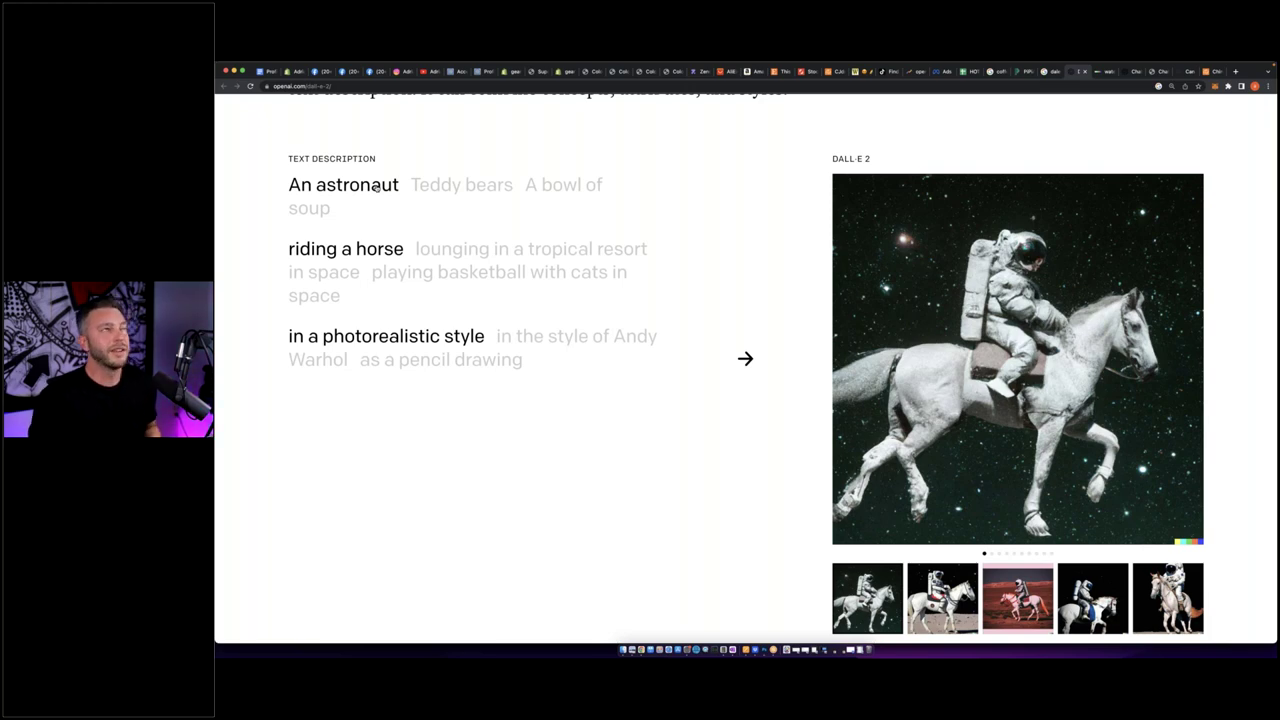
Examine the DALL·E 2 page's introduction, sign-up links and astronaut example with its text description and style options.
scroll(375, 187, down, 1)
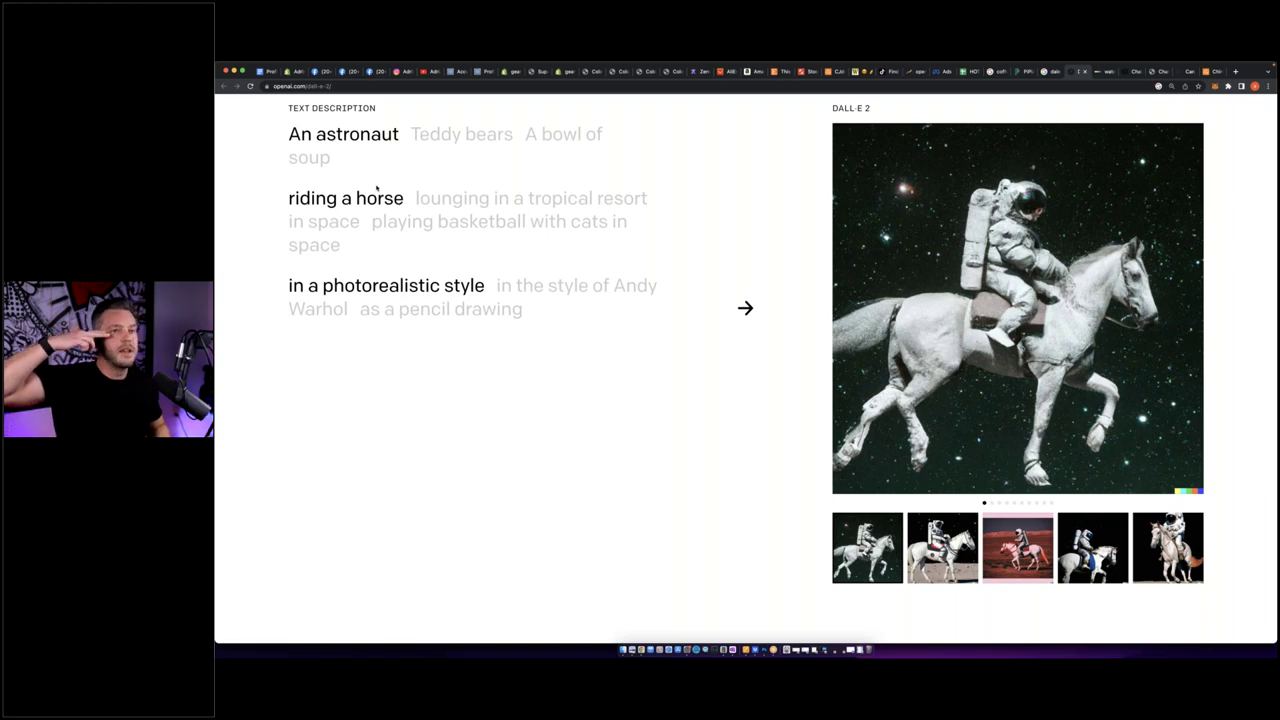
scroll(430, 177, up, 10)
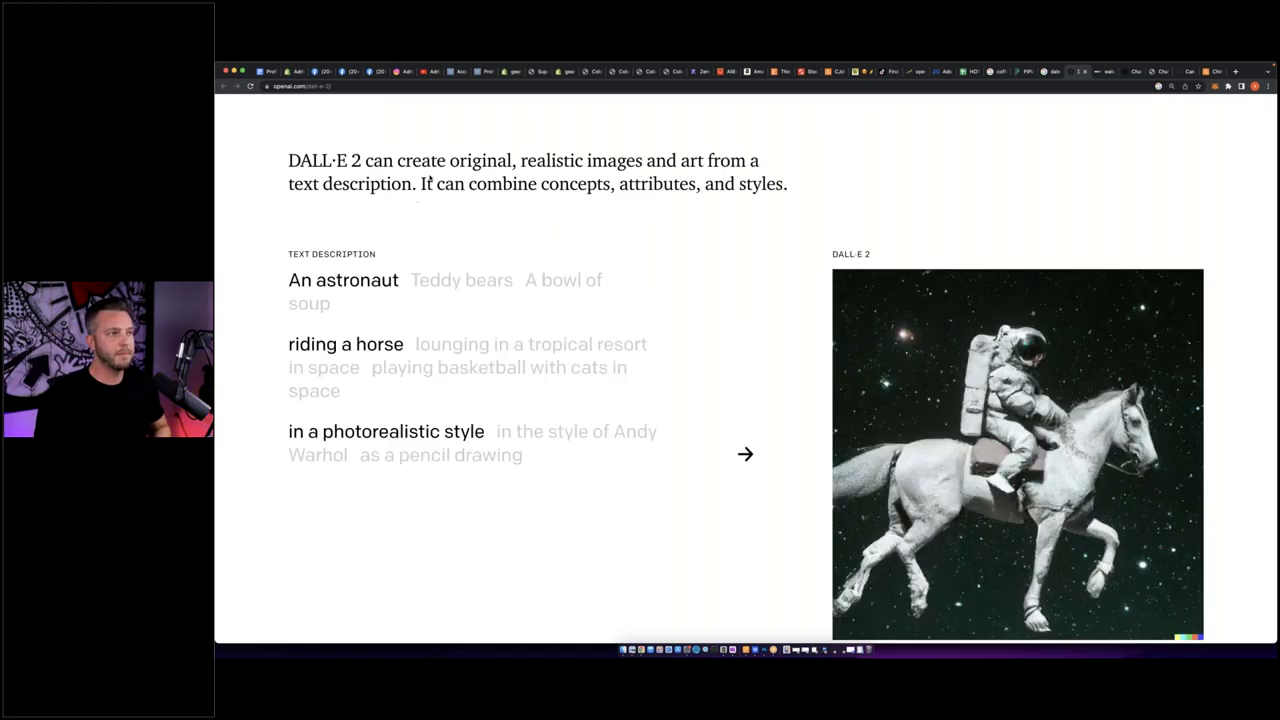
scroll(692, 262, down, 10)
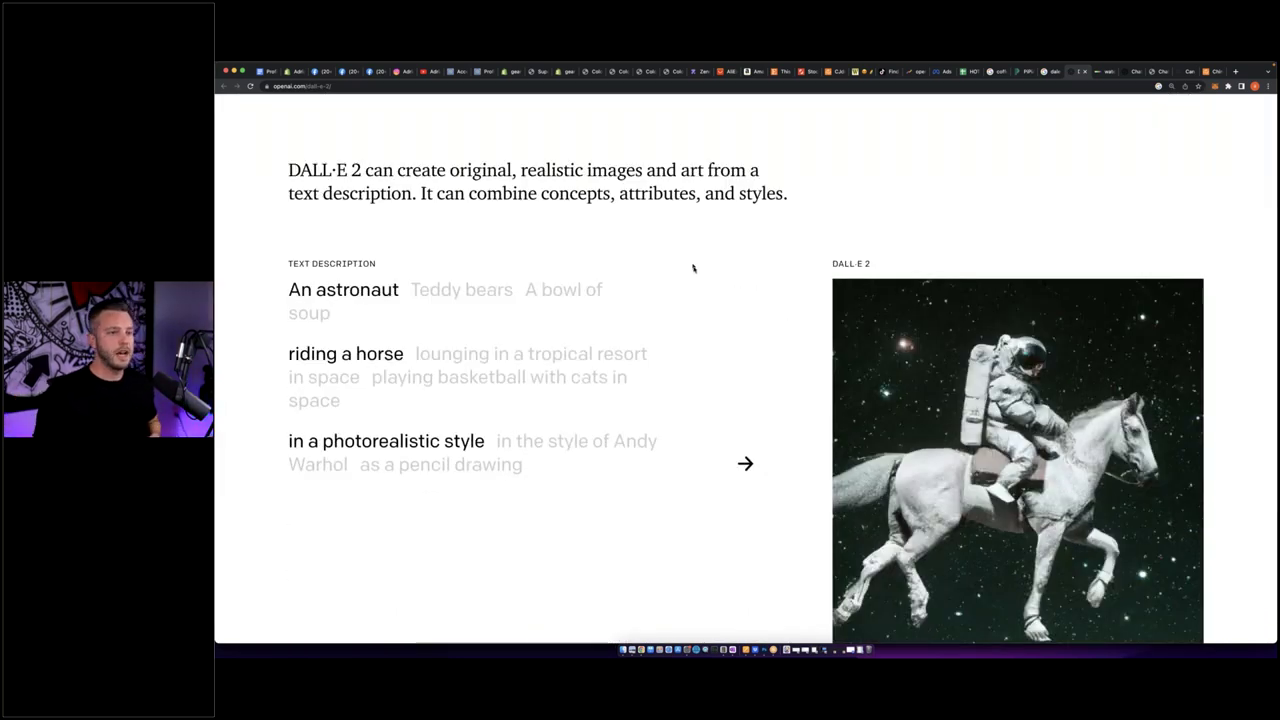
scroll(703, 277, down, 5)
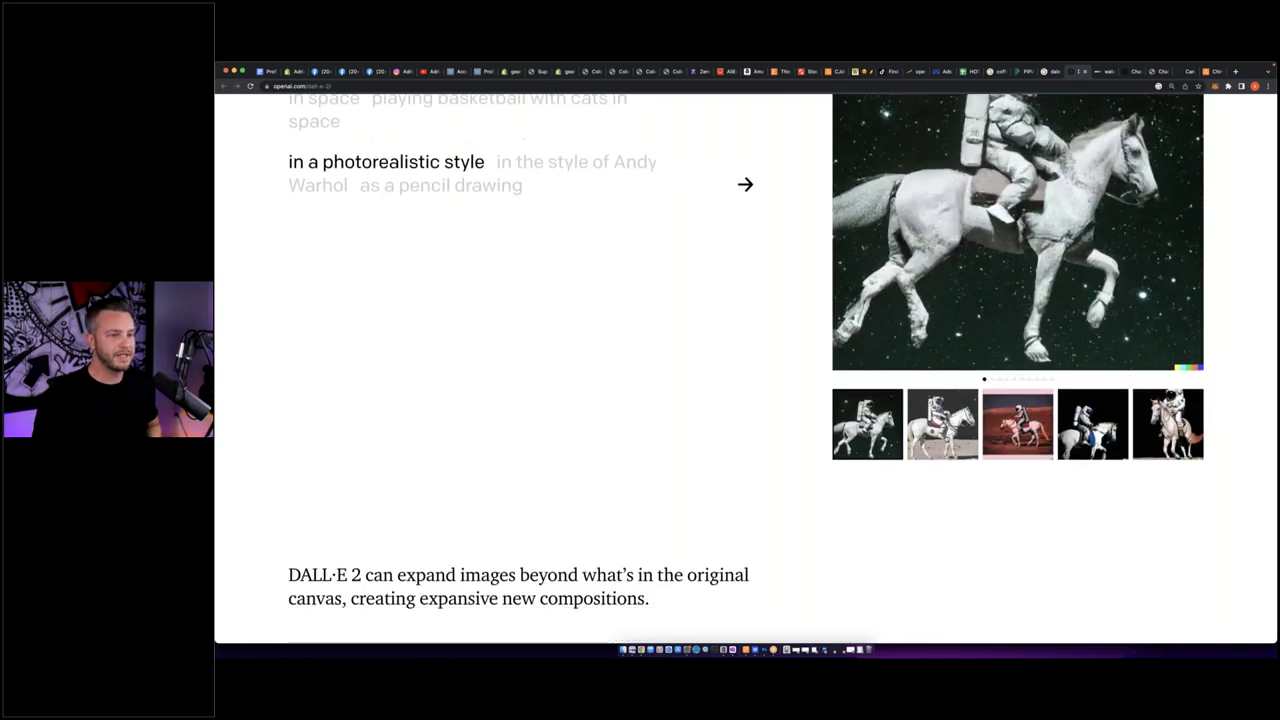
scroll(746, 368, up, 2)
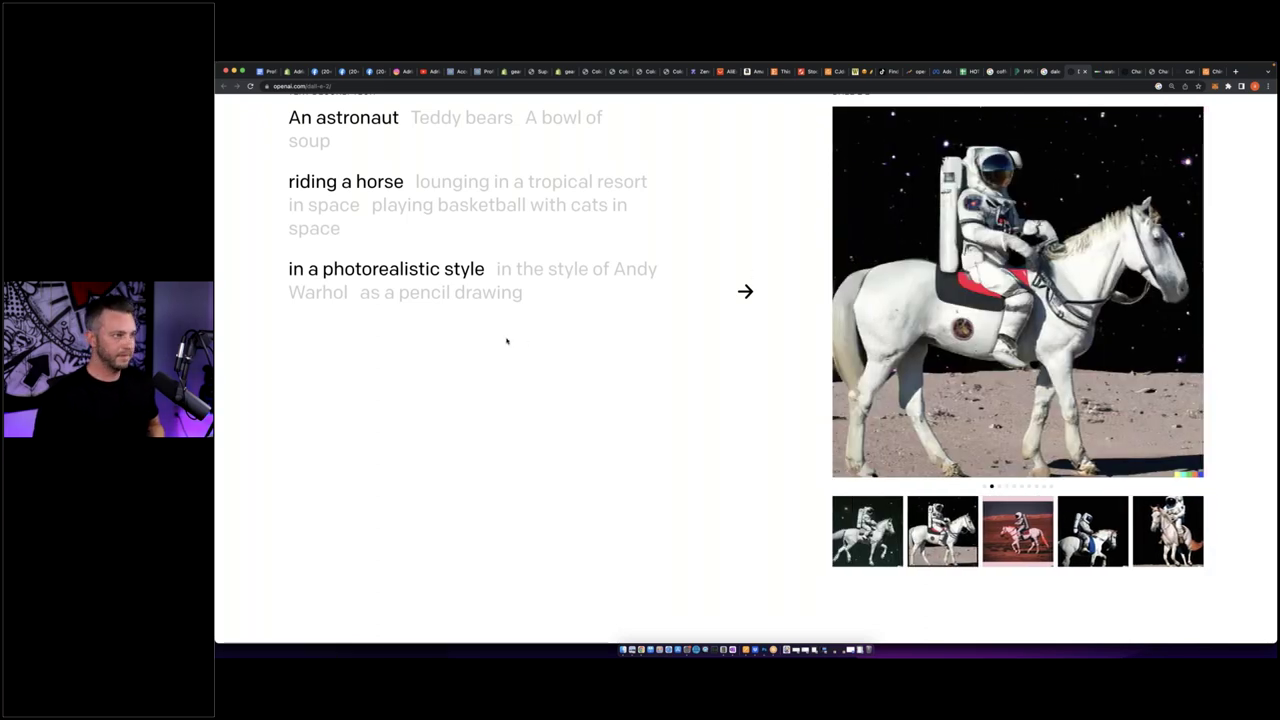
scroll(510, 343, up, 5)
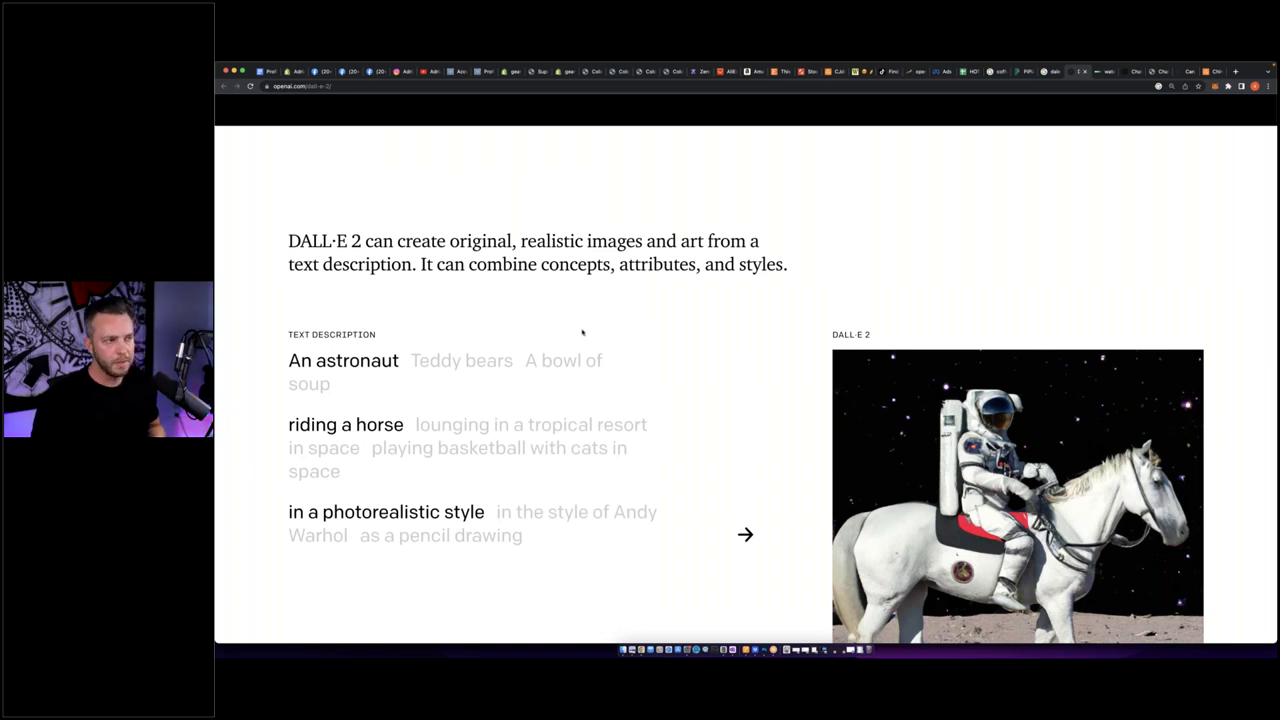
scroll(582, 332, up, 15)
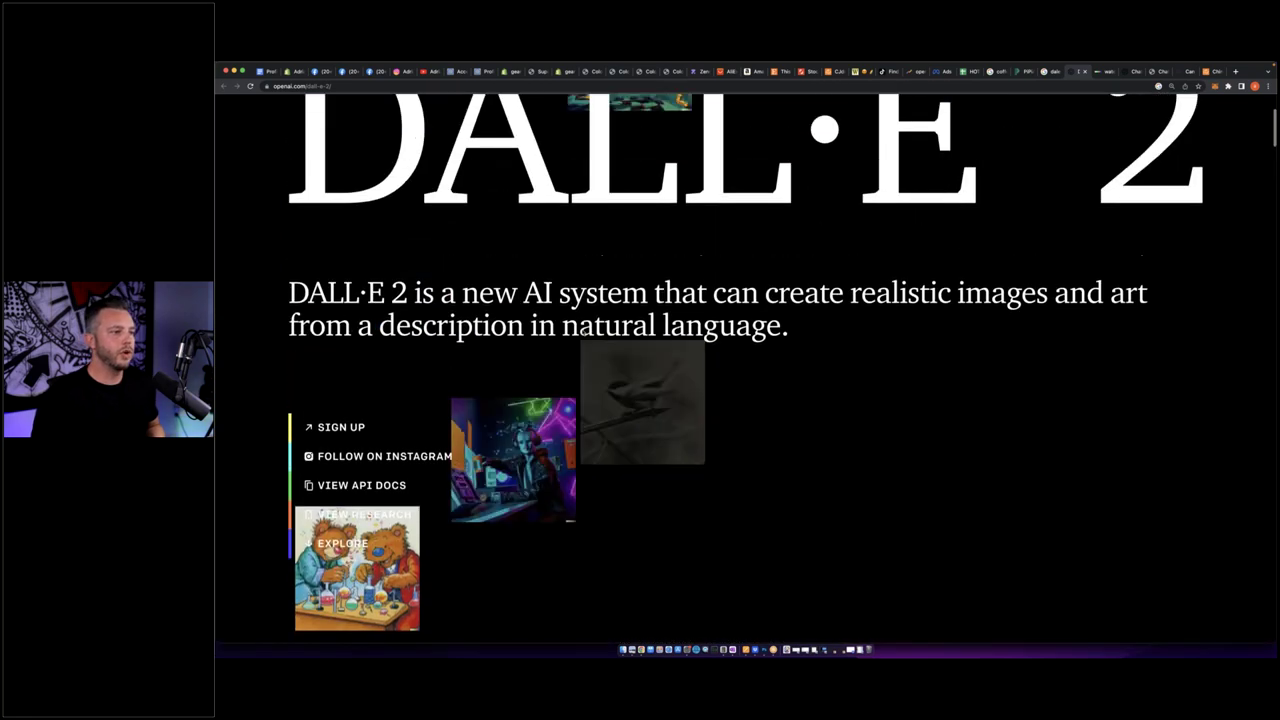
scroll(583, 330, down, 5)
scroll(583, 330, up, 2)
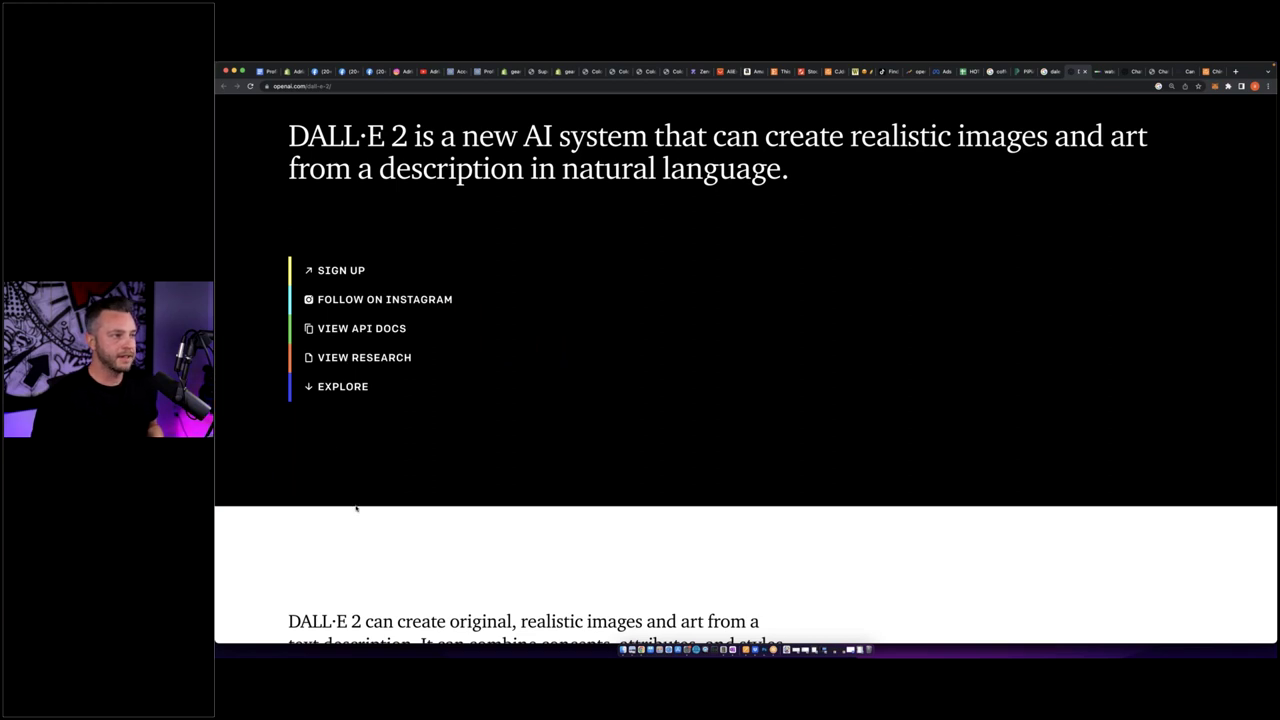
scroll(631, 355, up, 2)
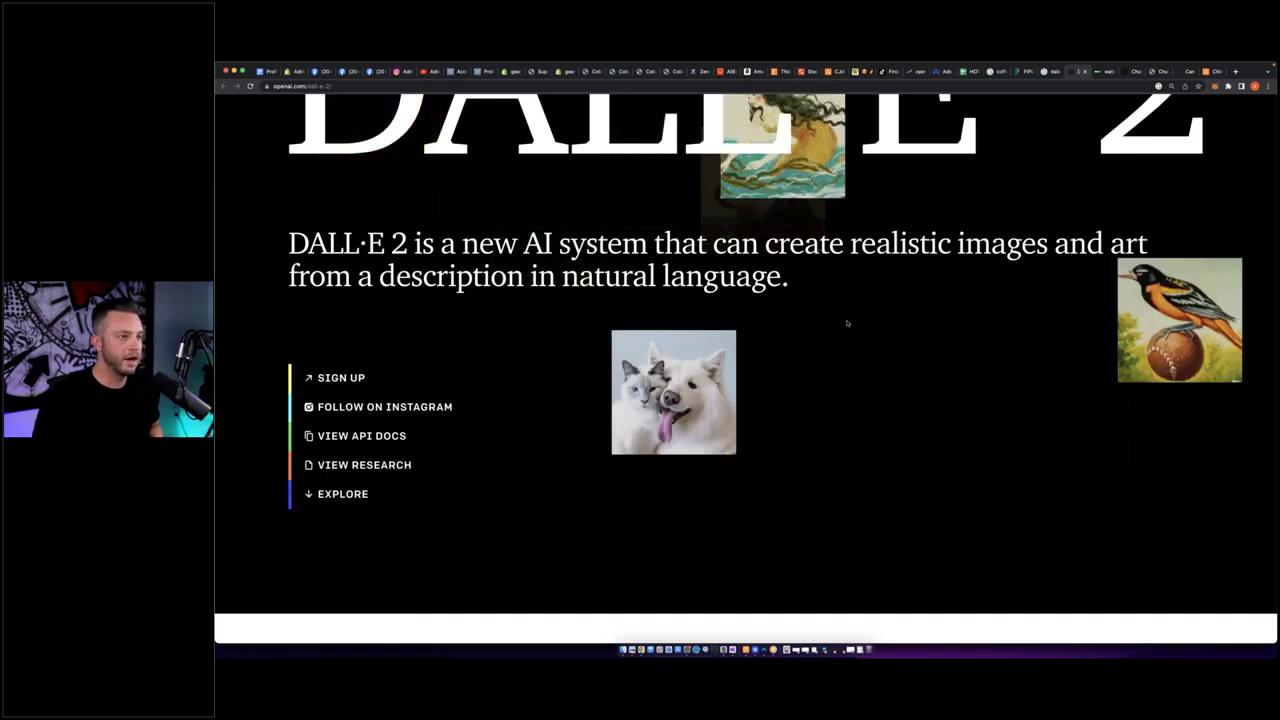
scroll(846, 322, down, 2)
scroll(846, 322, down, 1)
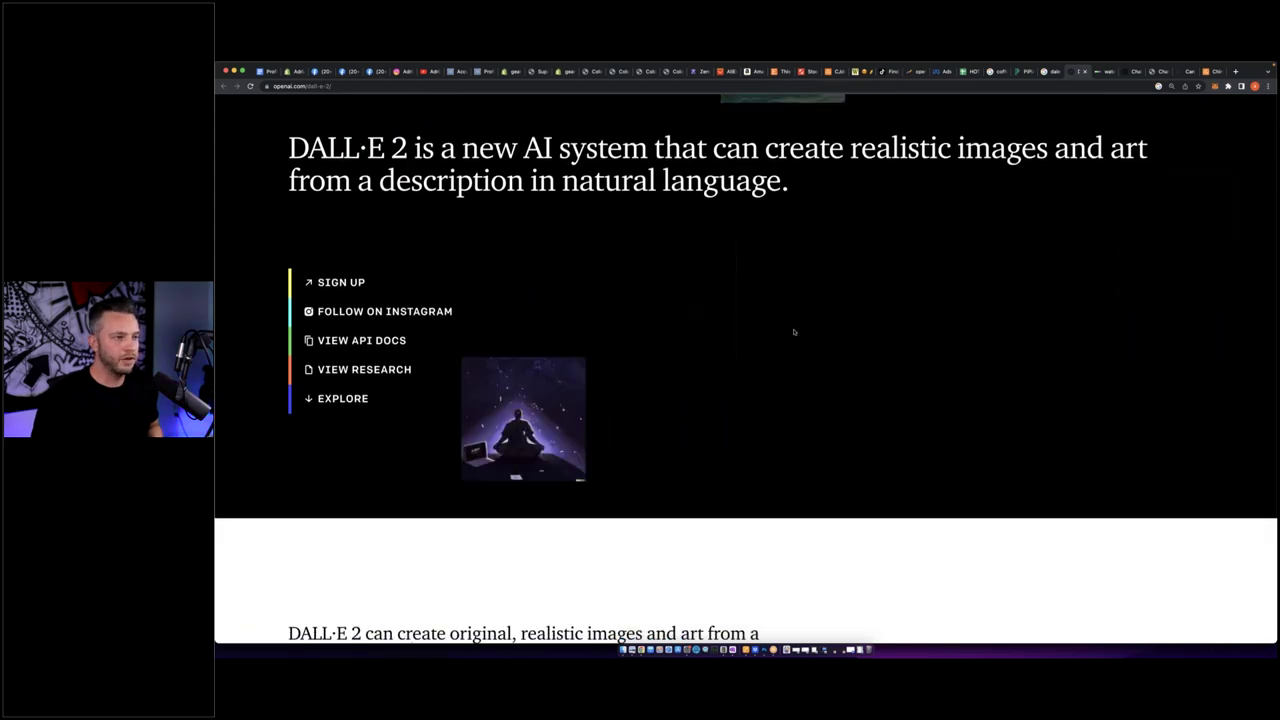
scroll(813, 335, down, 2)
scroll(743, 343, down, 6)
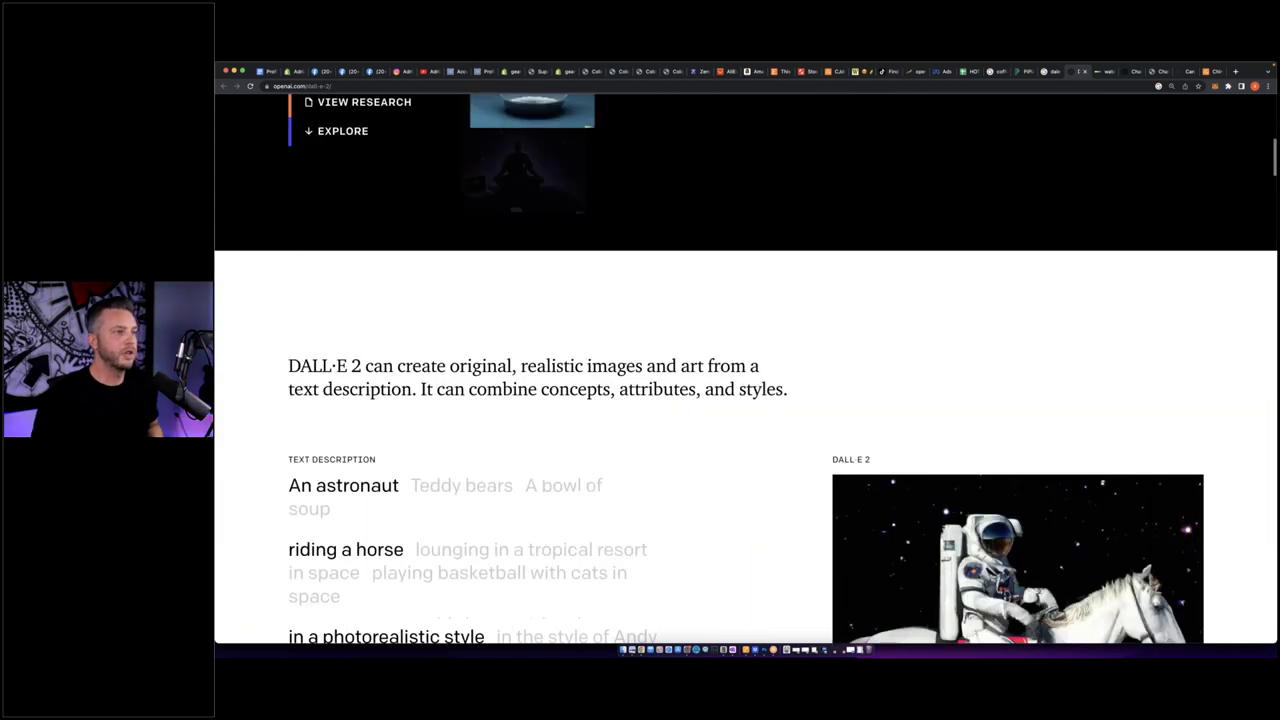
scroll(748, 347, up, 10)
scroll(723, 263, down, 3)
scroll(723, 263, up, 2)
scroll(716, 261, up, 3)
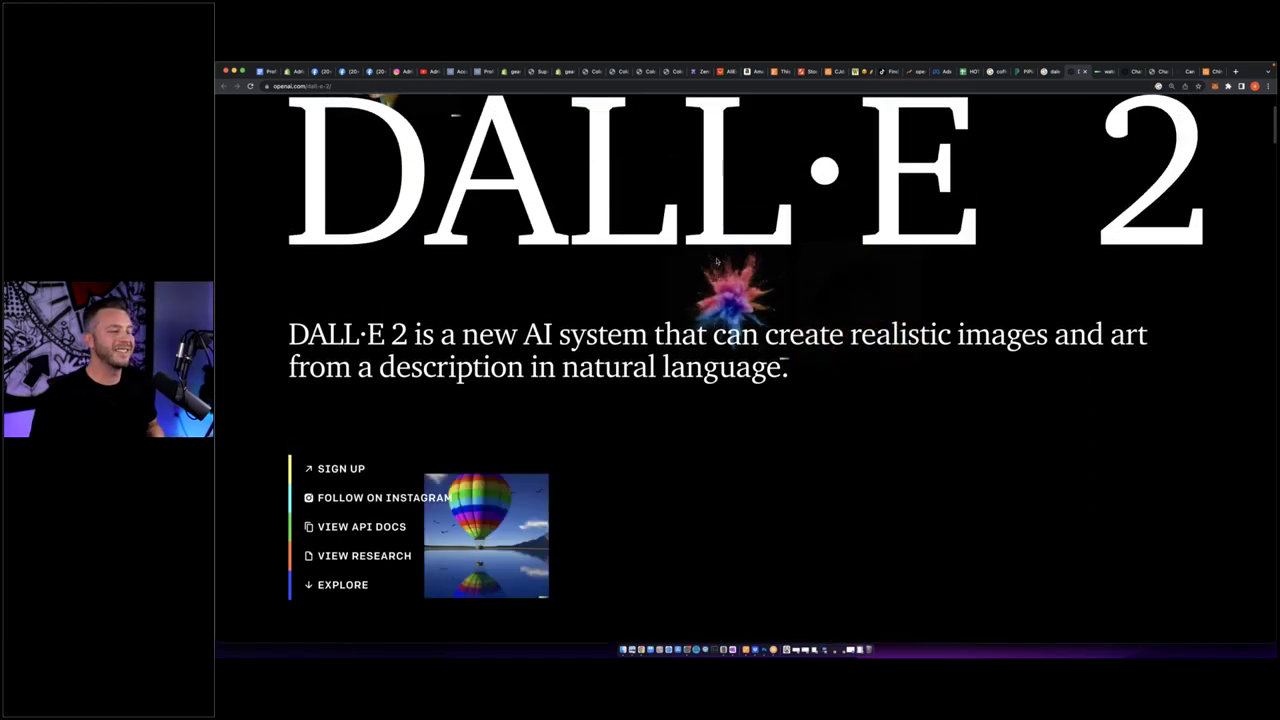
Switch to the DALL-E image generator, change the fruit prompt to "watermelon and bananas pattern realistic" and generate the images.
click(1100, 71)
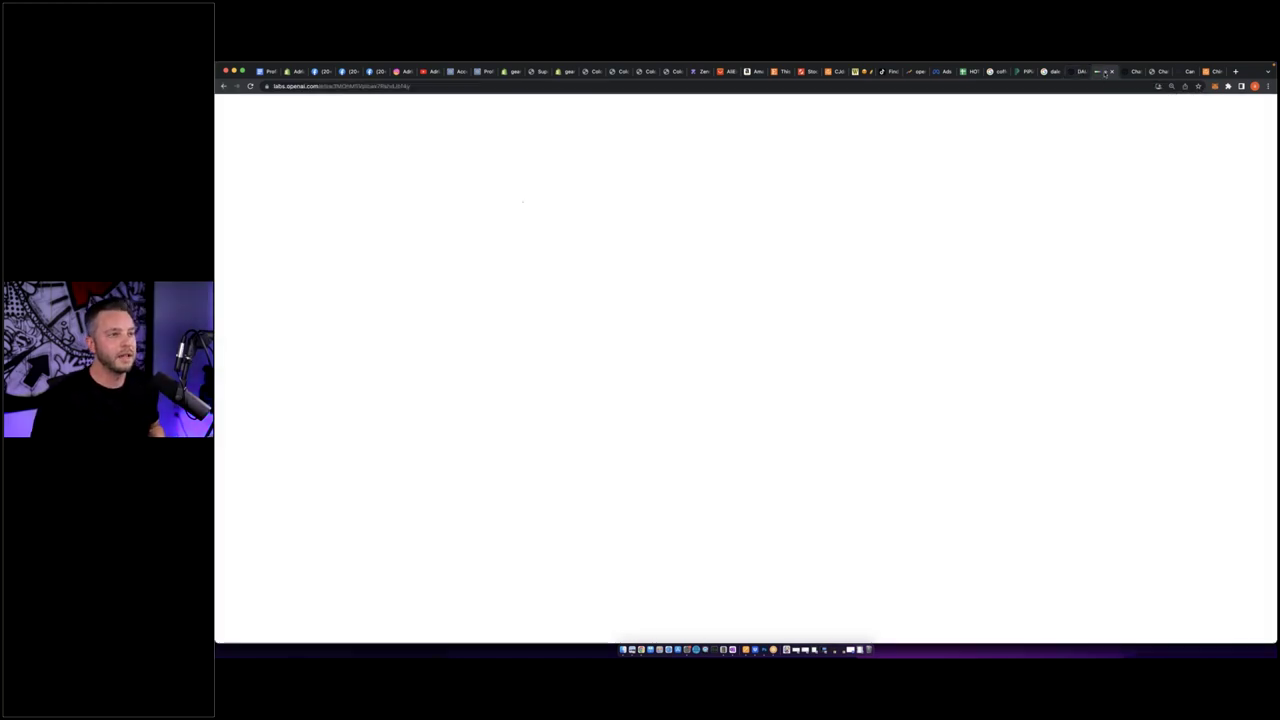
click(1133, 71)
click(1100, 71)
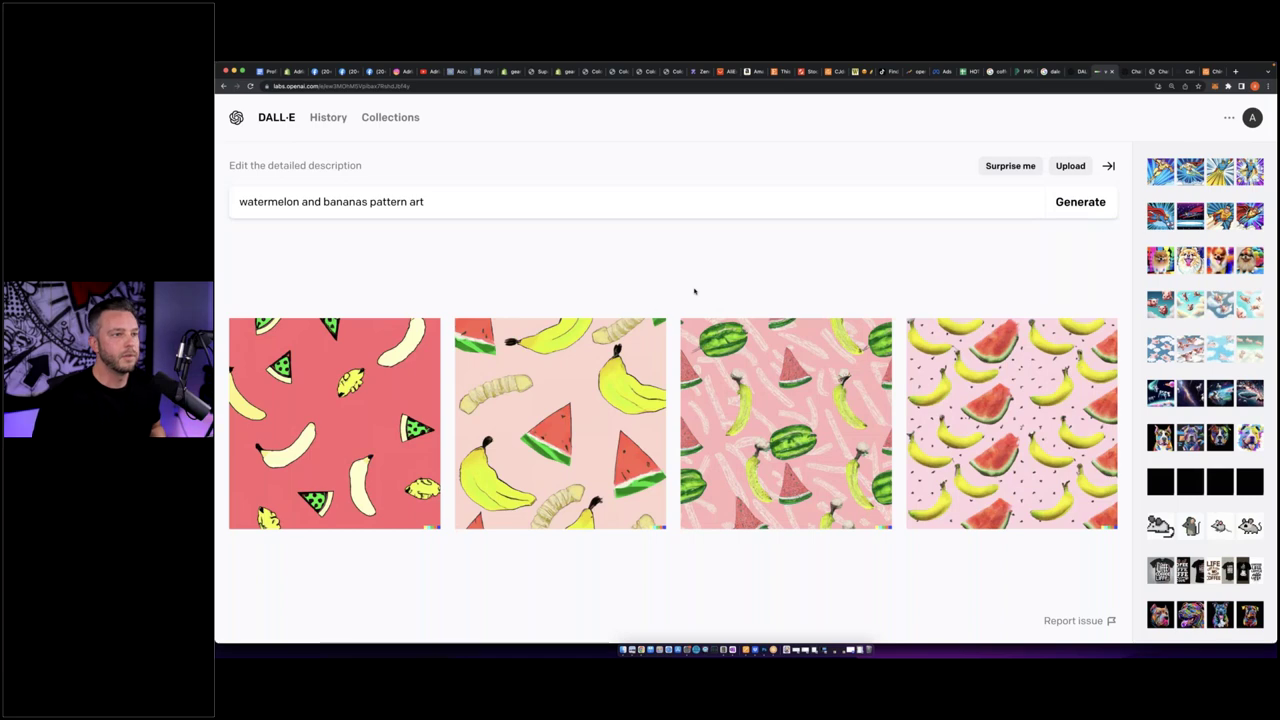
click(366, 202)
drag(409, 202, 454, 201)
text(realistic)
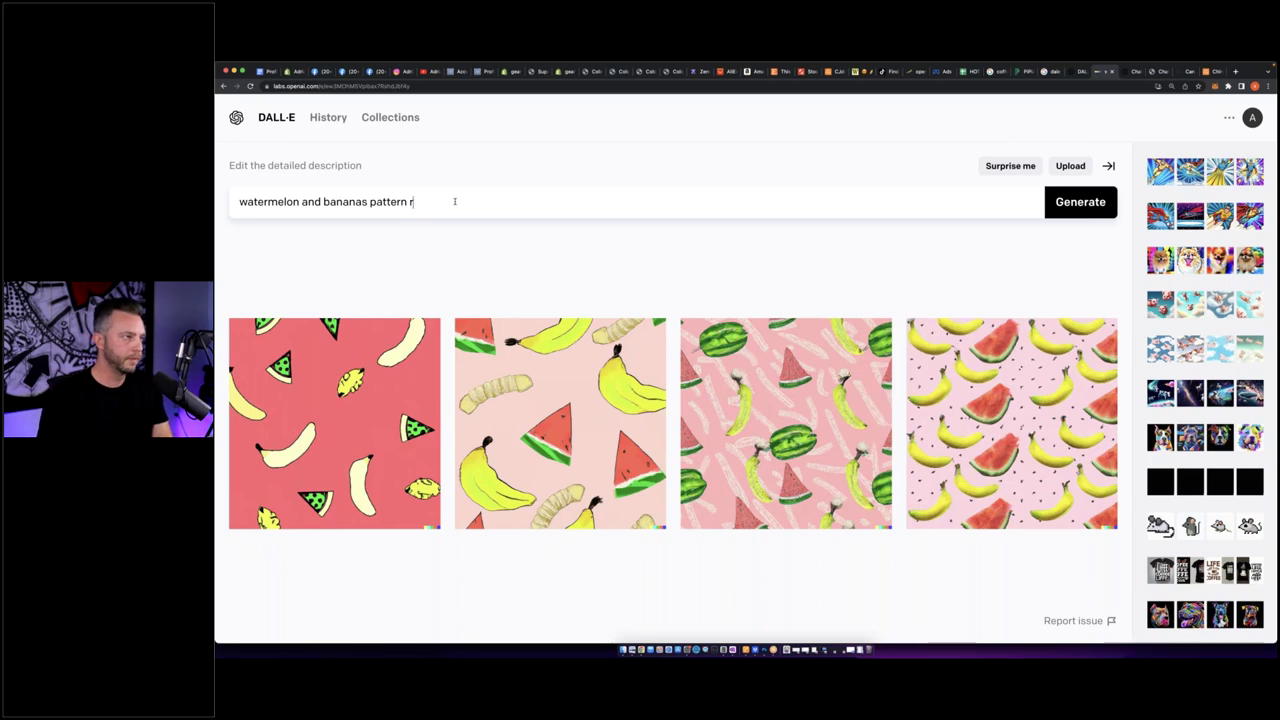
click(1082, 202)
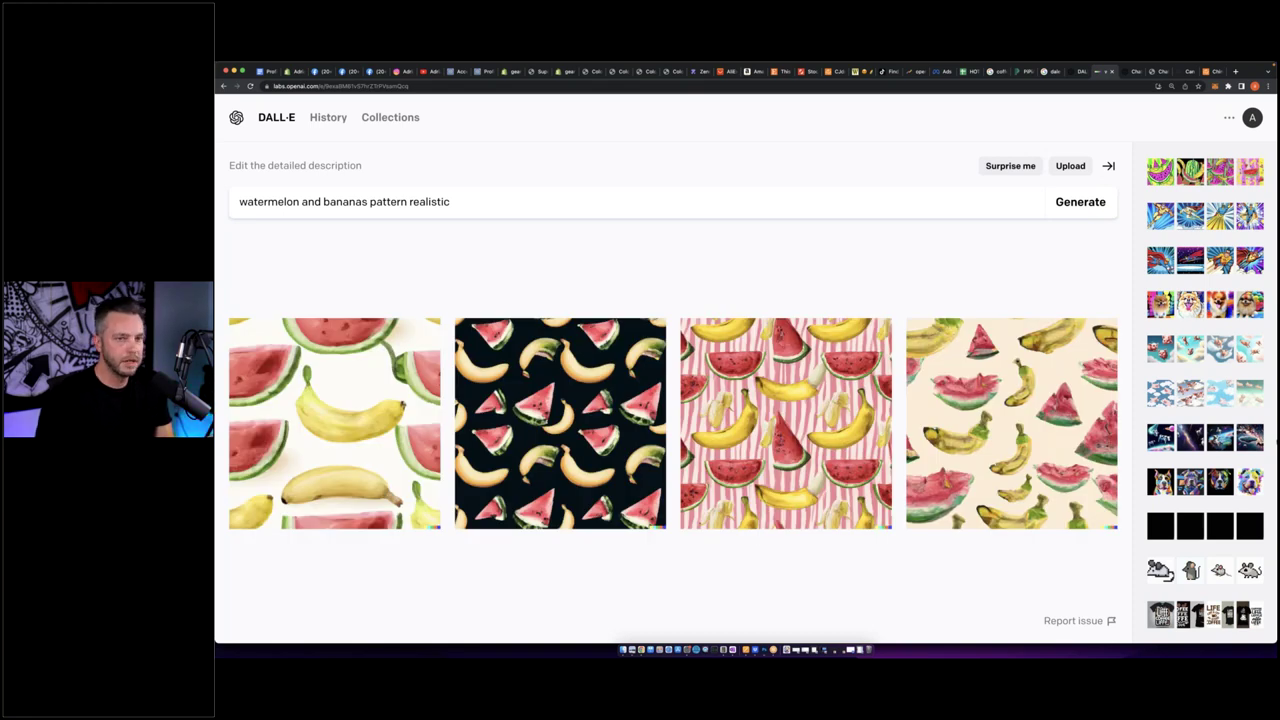
Look through the recent generations, including the pit bull, cosmic cow, Pomeranian and comic superhero artwork.
scroll(1205, 390, down, 5)
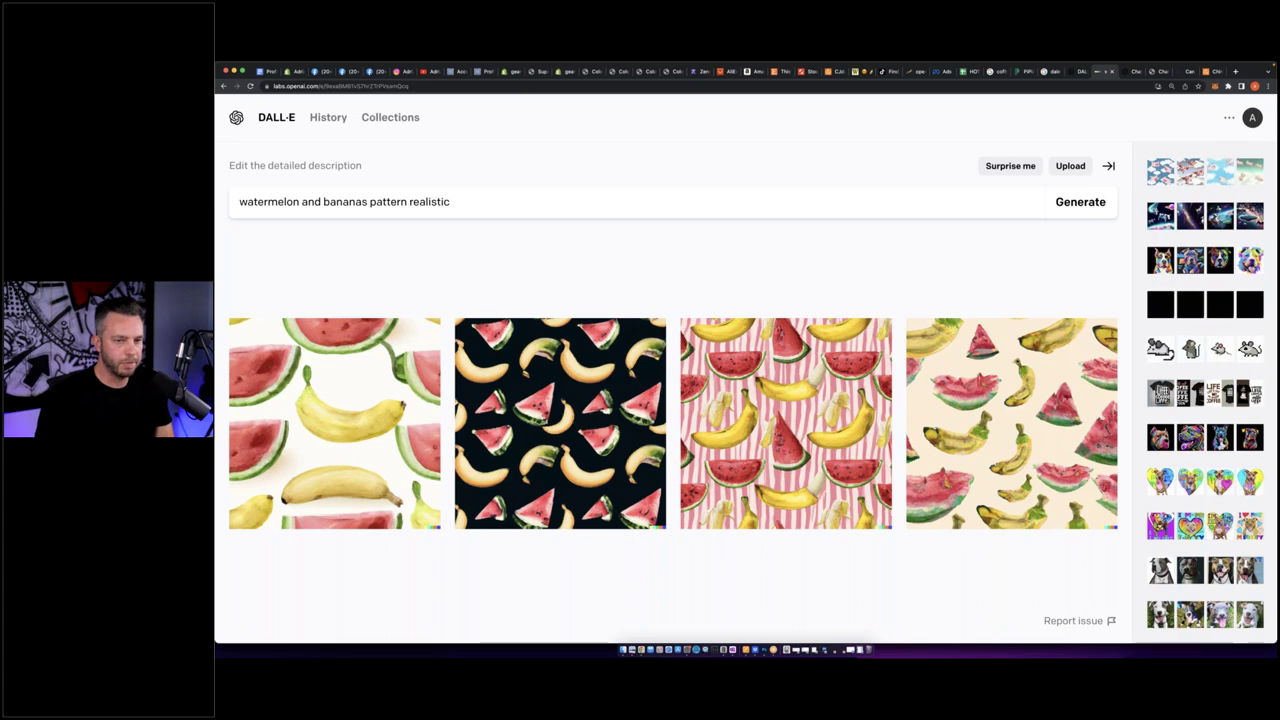
click(1162, 481)
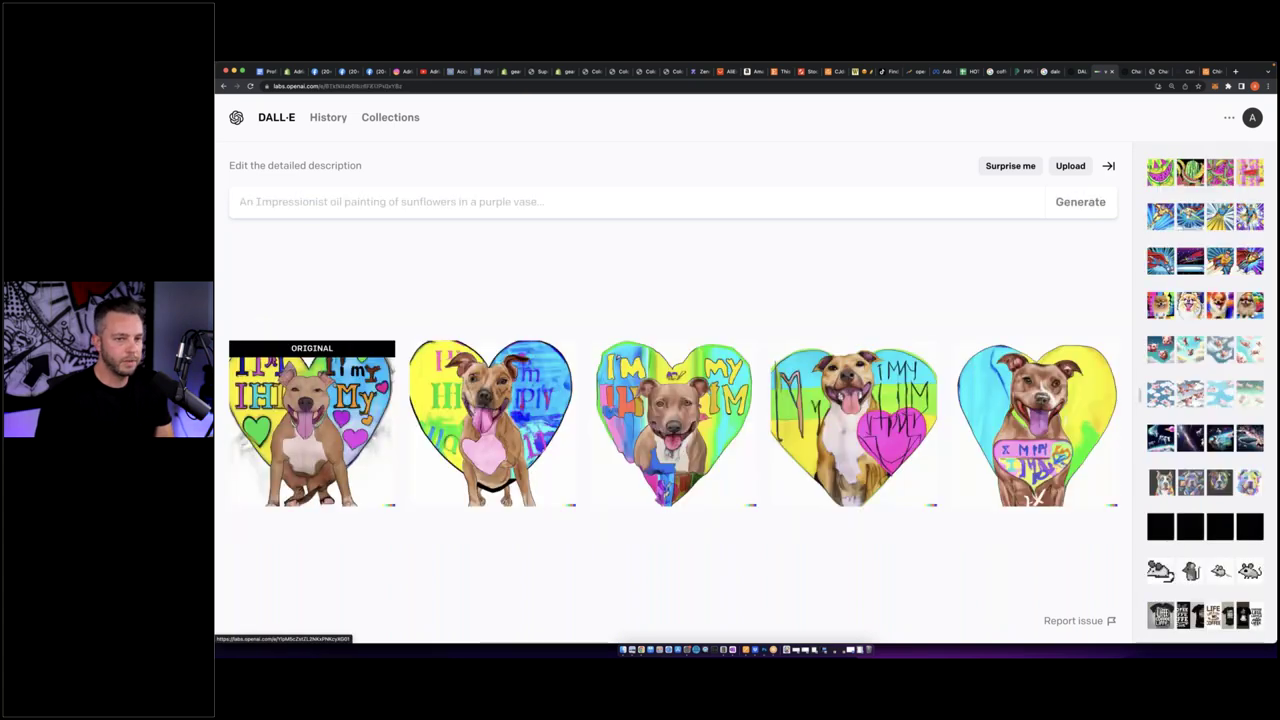
click(1176, 482)
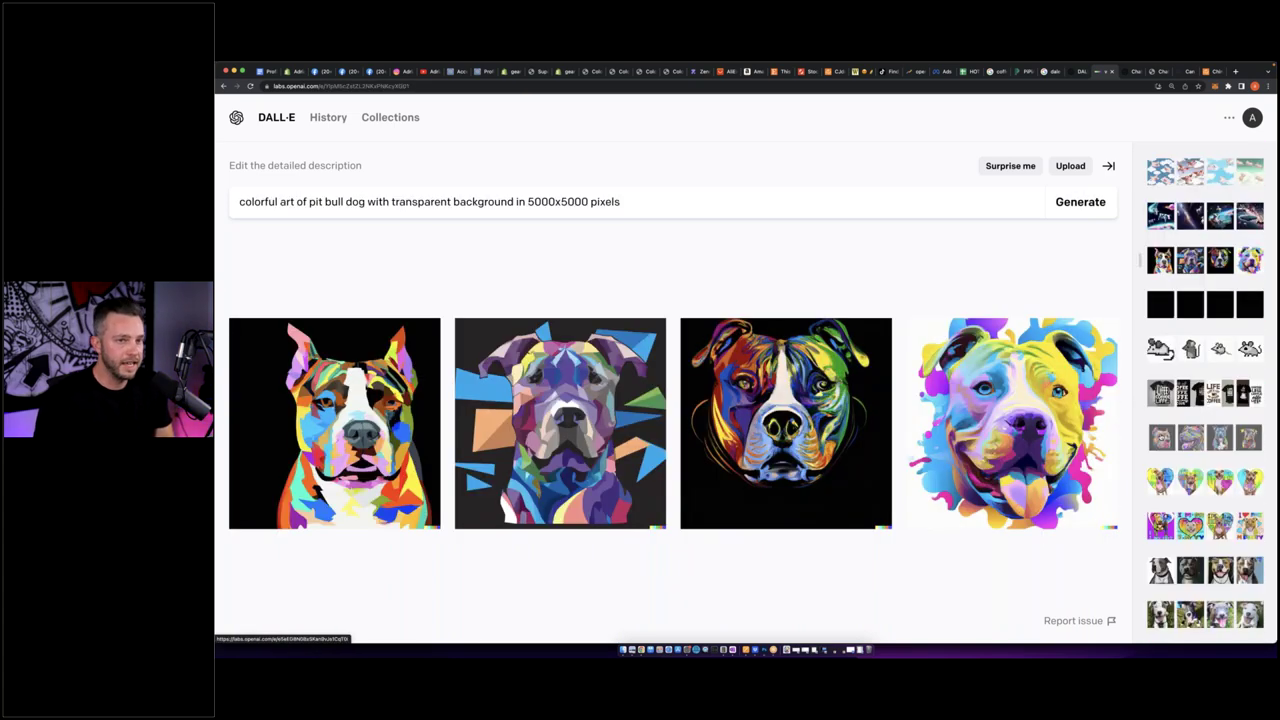
click(1238, 213)
click(1238, 213)
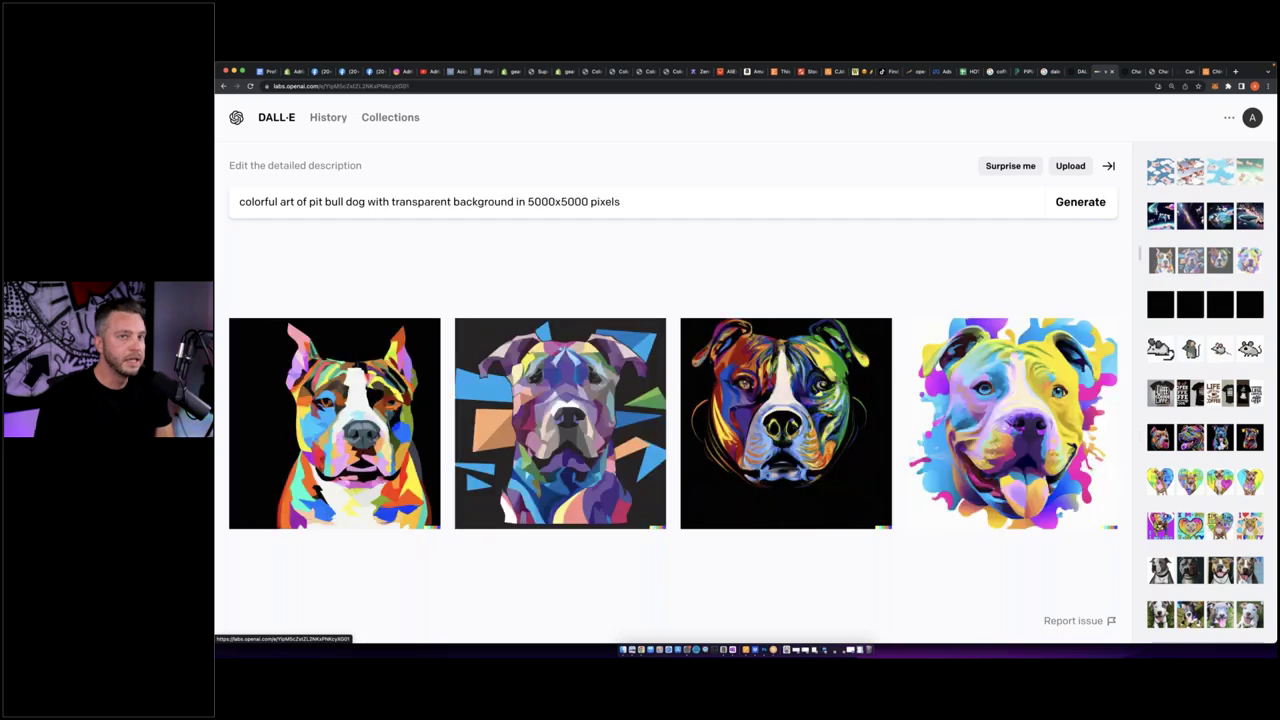
click(1237, 212)
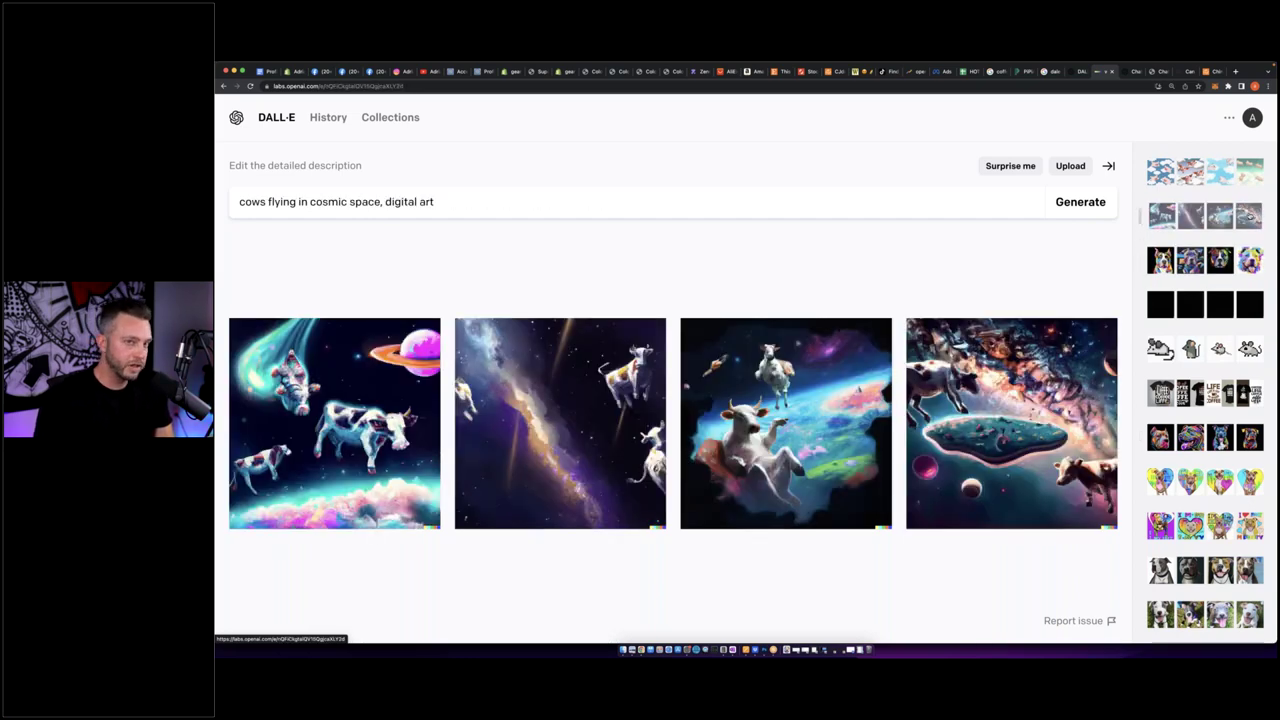
click(1190, 259)
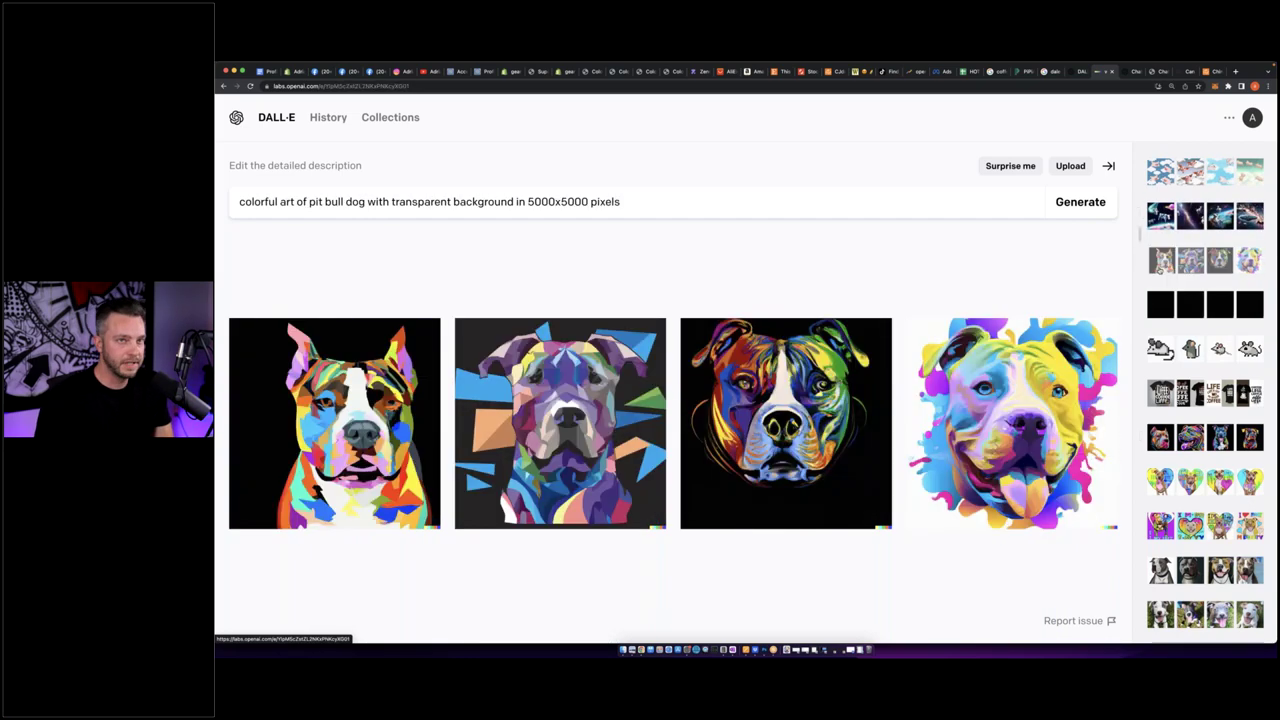
click(1220, 197)
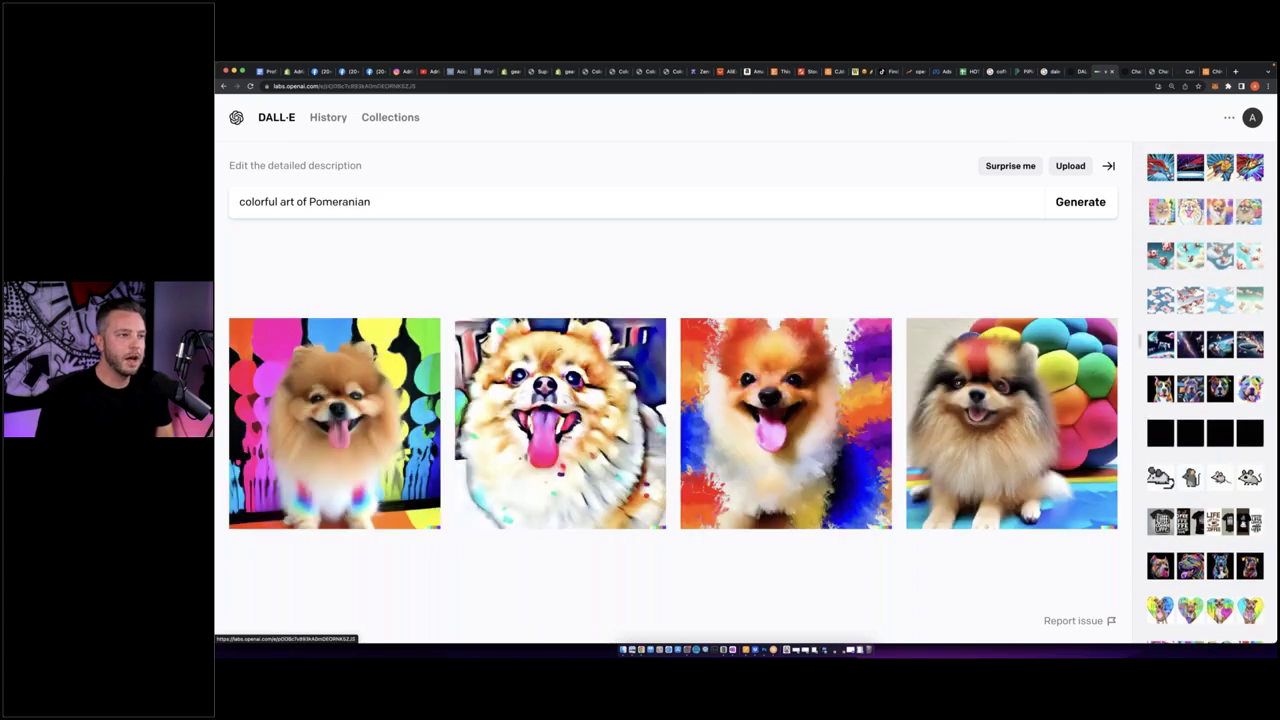
click(1175, 198)
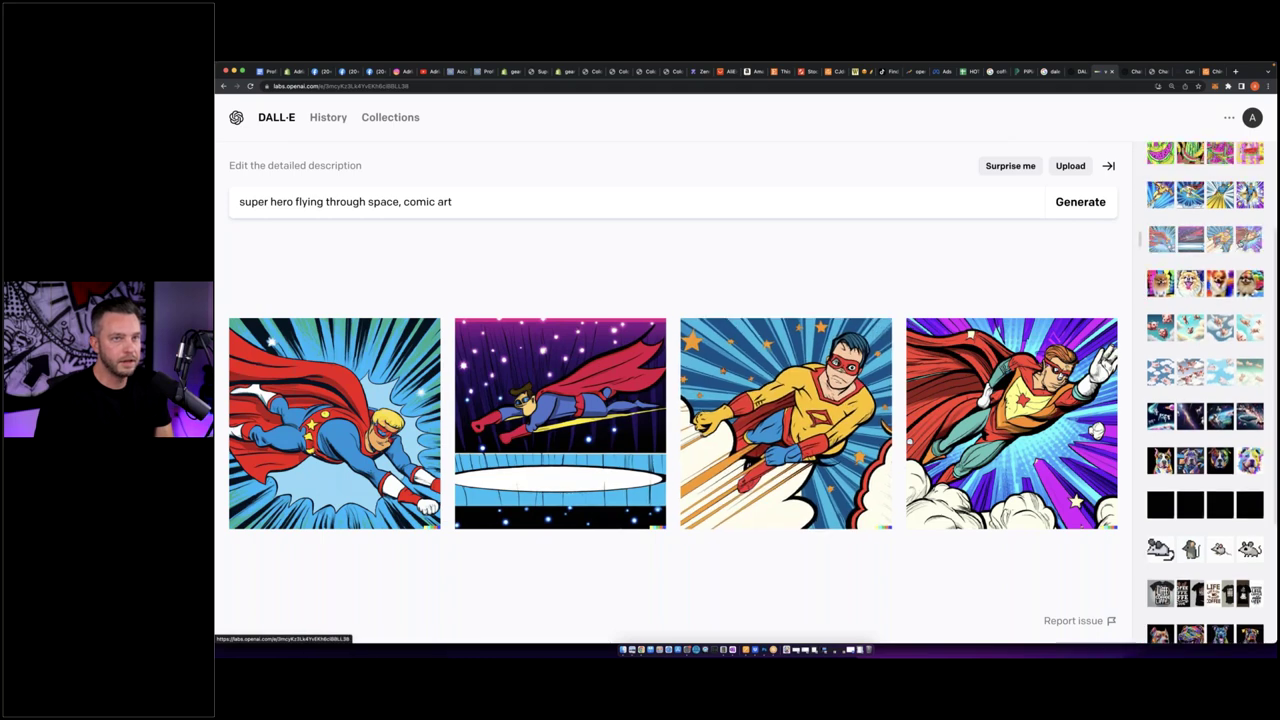
View the yellow-suited, blue-suited and purple-background superhero images one by one at full size, returning to the results after each.
click(786, 423)
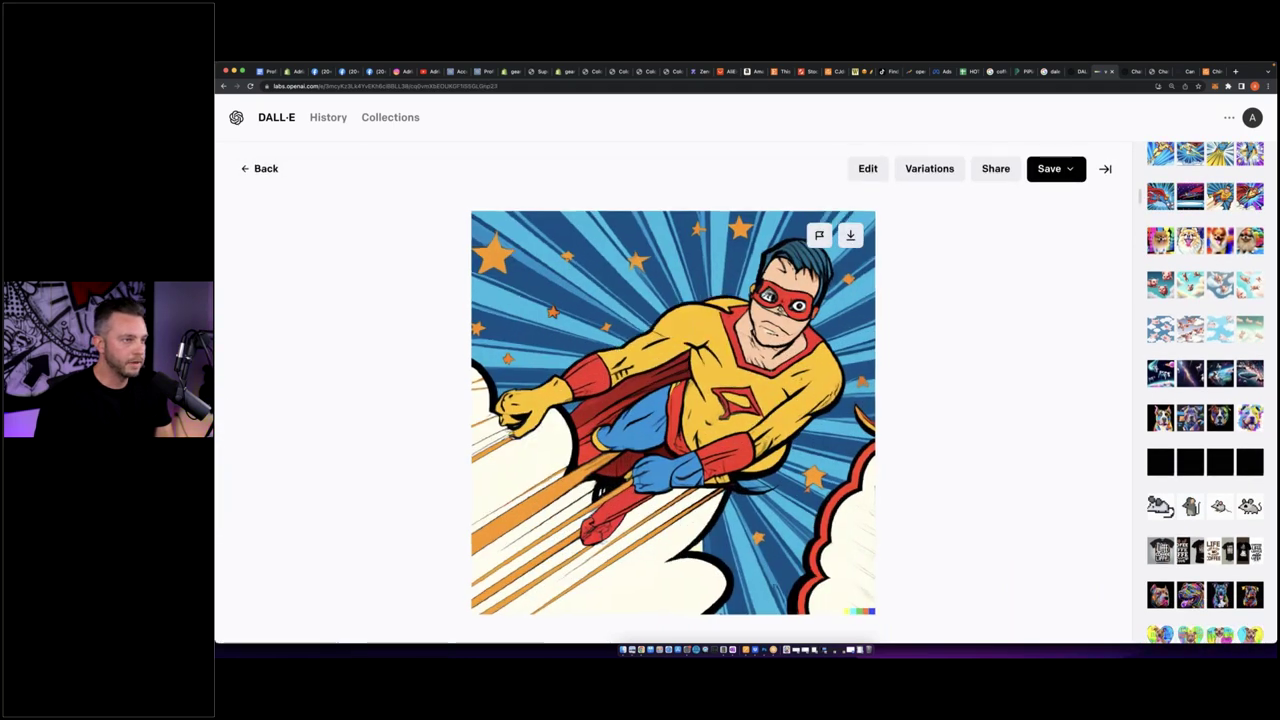
click(268, 170)
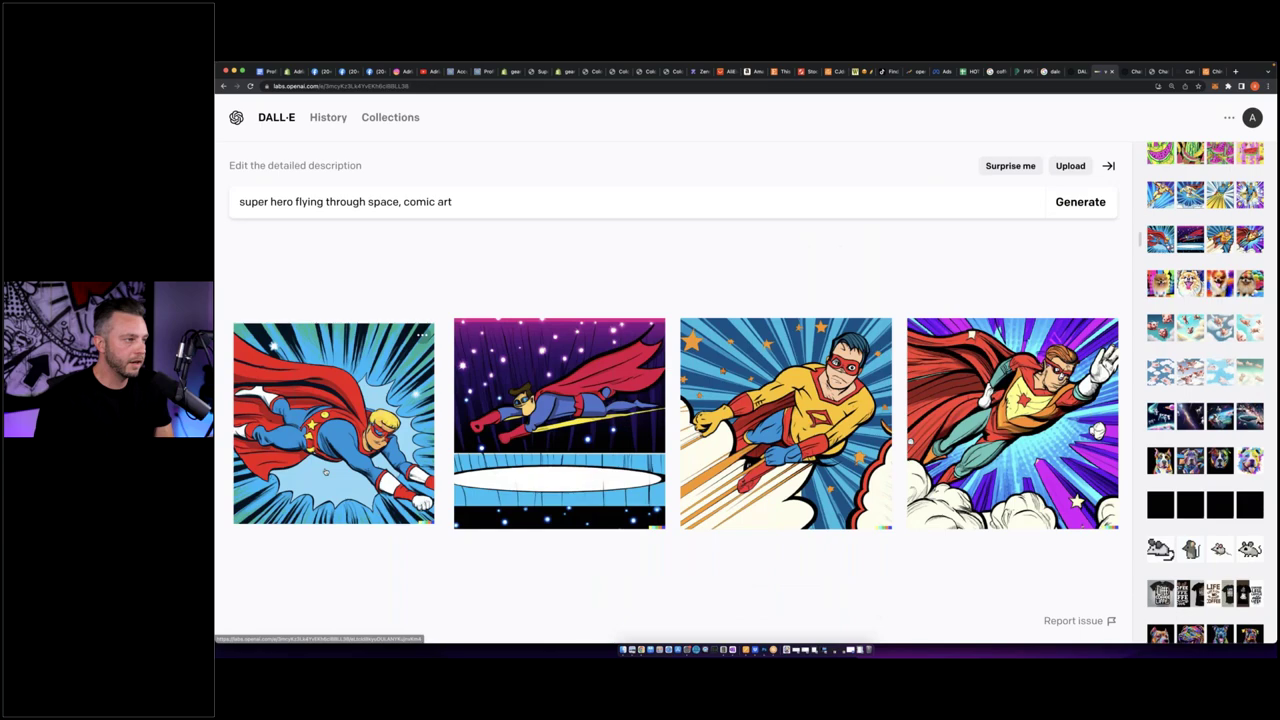
click(425, 472)
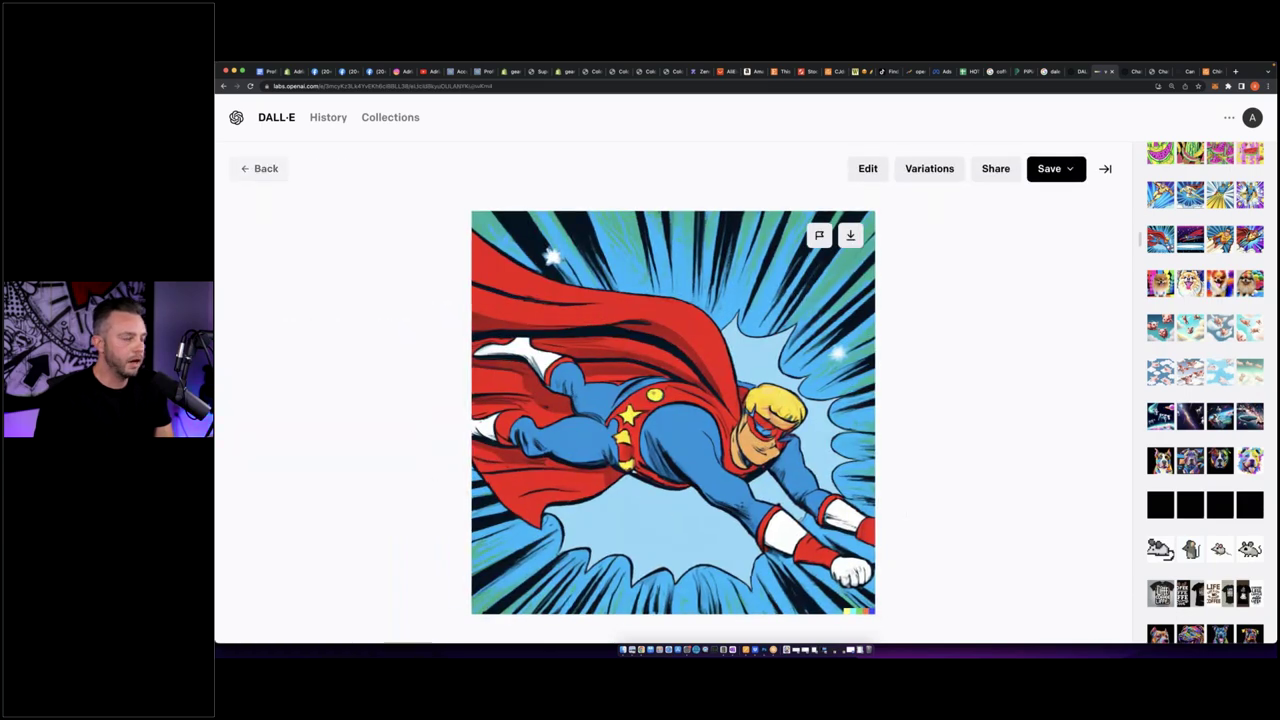
click(260, 169)
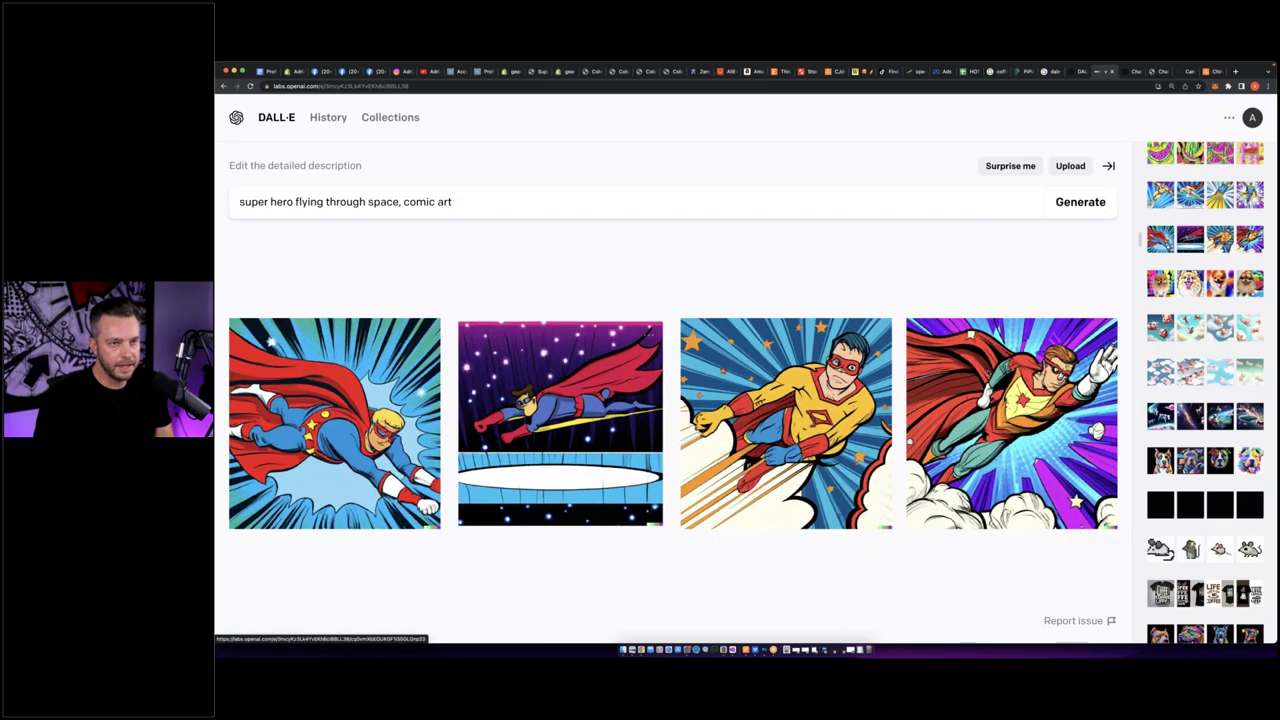
click(1010, 420)
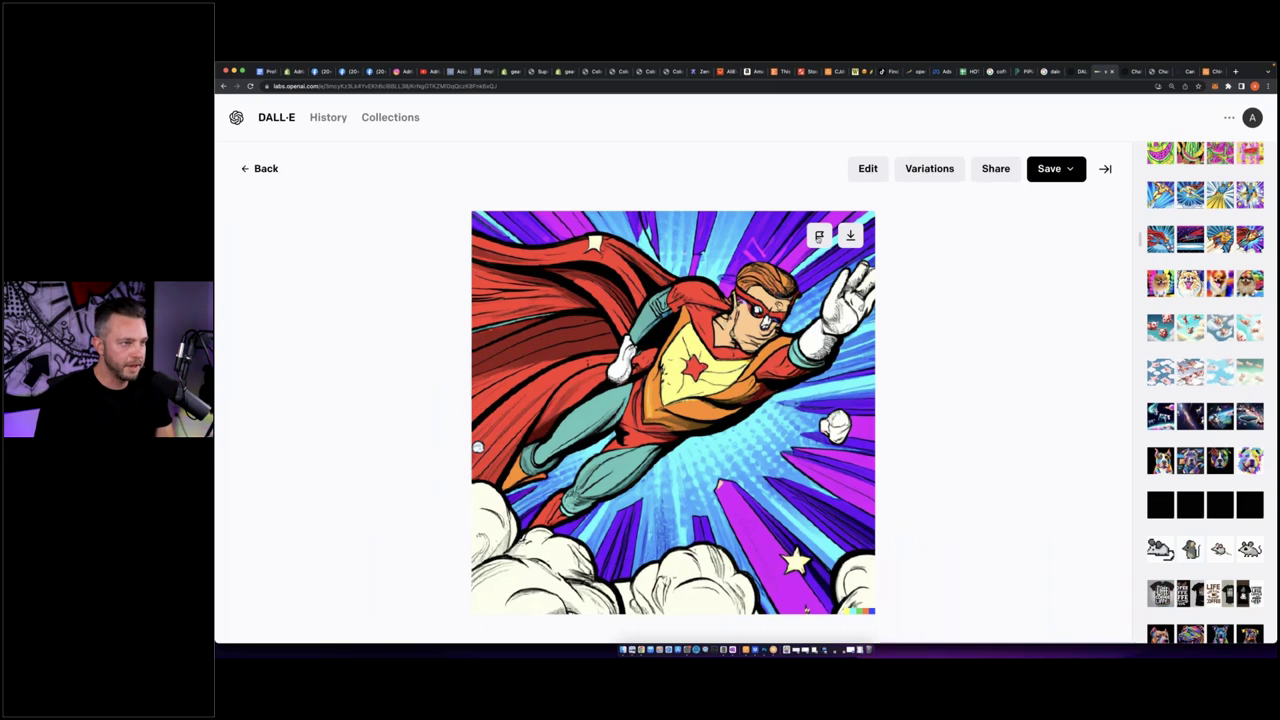
click(258, 168)
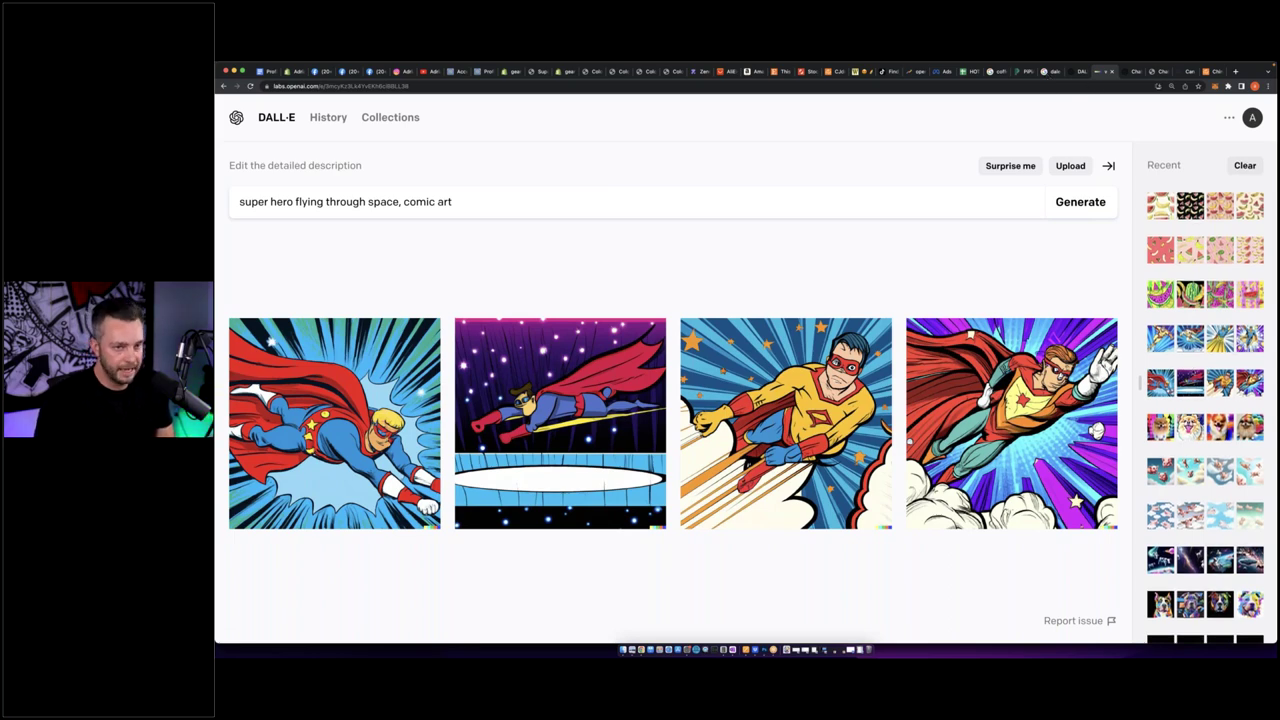
Open the recent "colorful art of pit bull dog" generation and replace its prompt with "superhero holding a balloon".
scroll(1192, 372, down, 5)
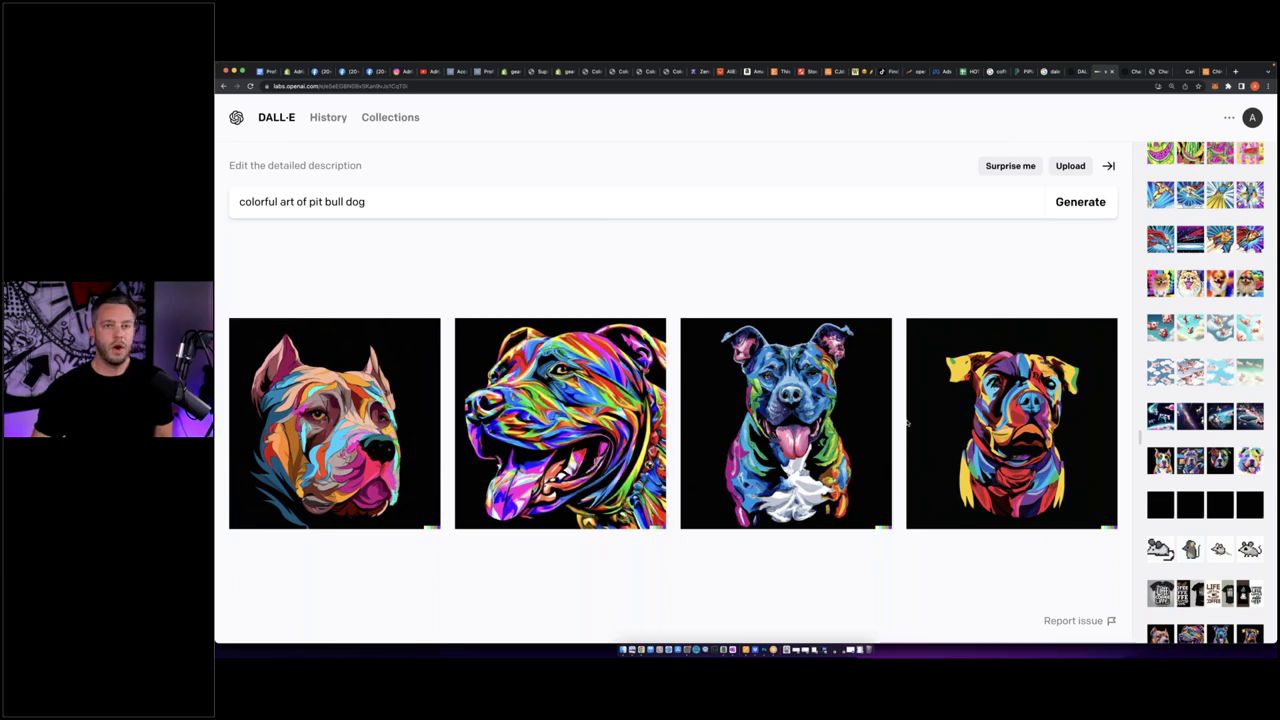
click(457, 211)
key(shift+alt+Left)
key(shift+alt+Left)
key(shift+alt+Left)
key(shift+alt+Left)
key(shift+alt+Left)
key(shift+alt+Left)
text(superh)
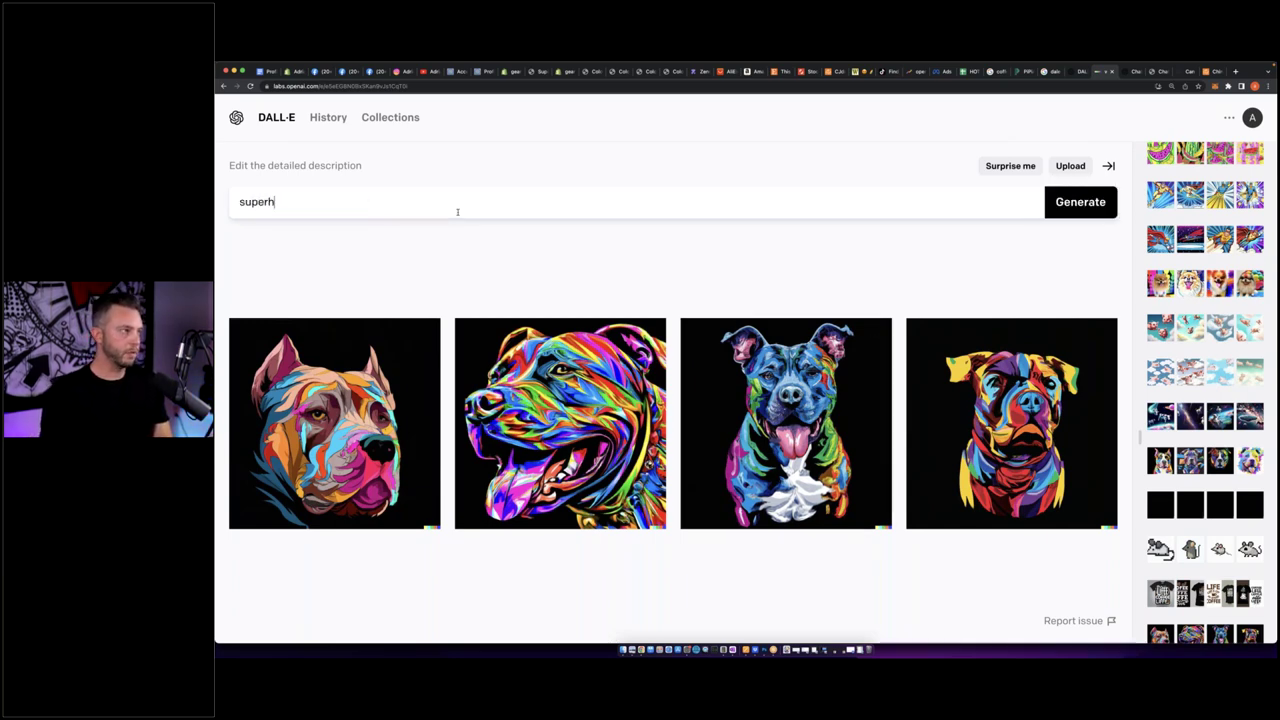
text(ero holding a baloon)
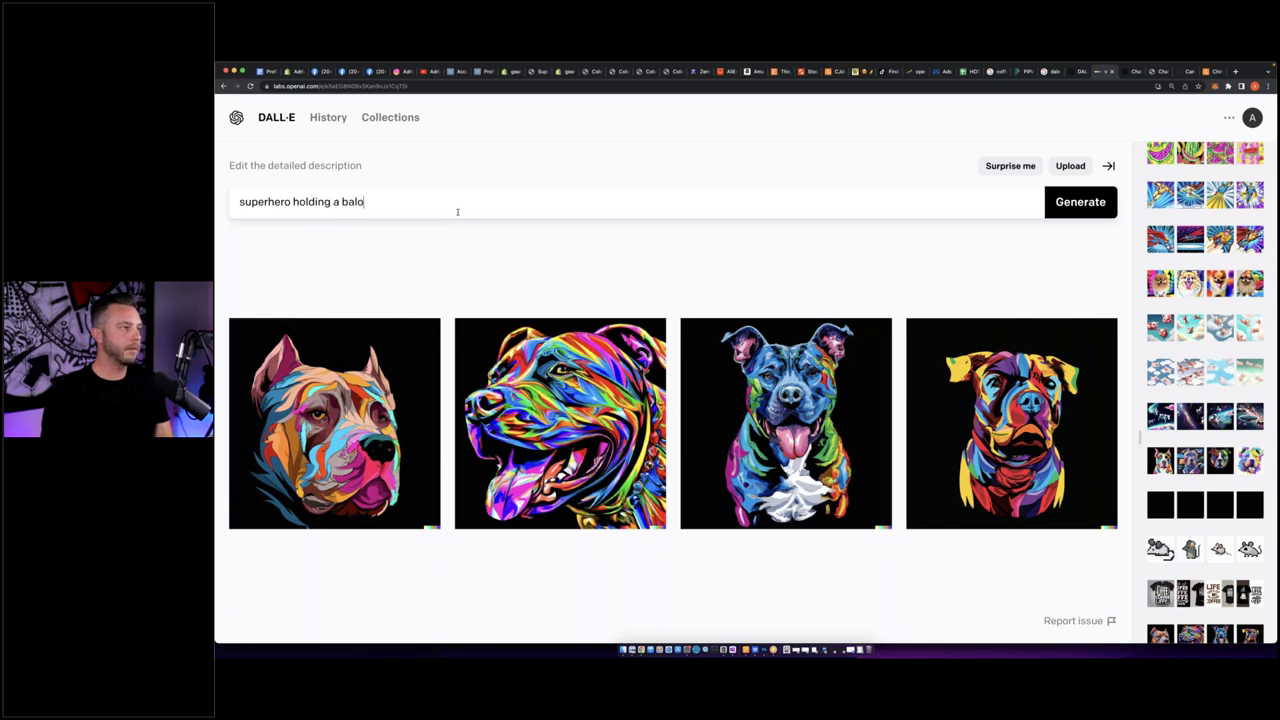
key(BackSpace)
key(BackSpace)
key(BackSpace)
key(BackSpace)
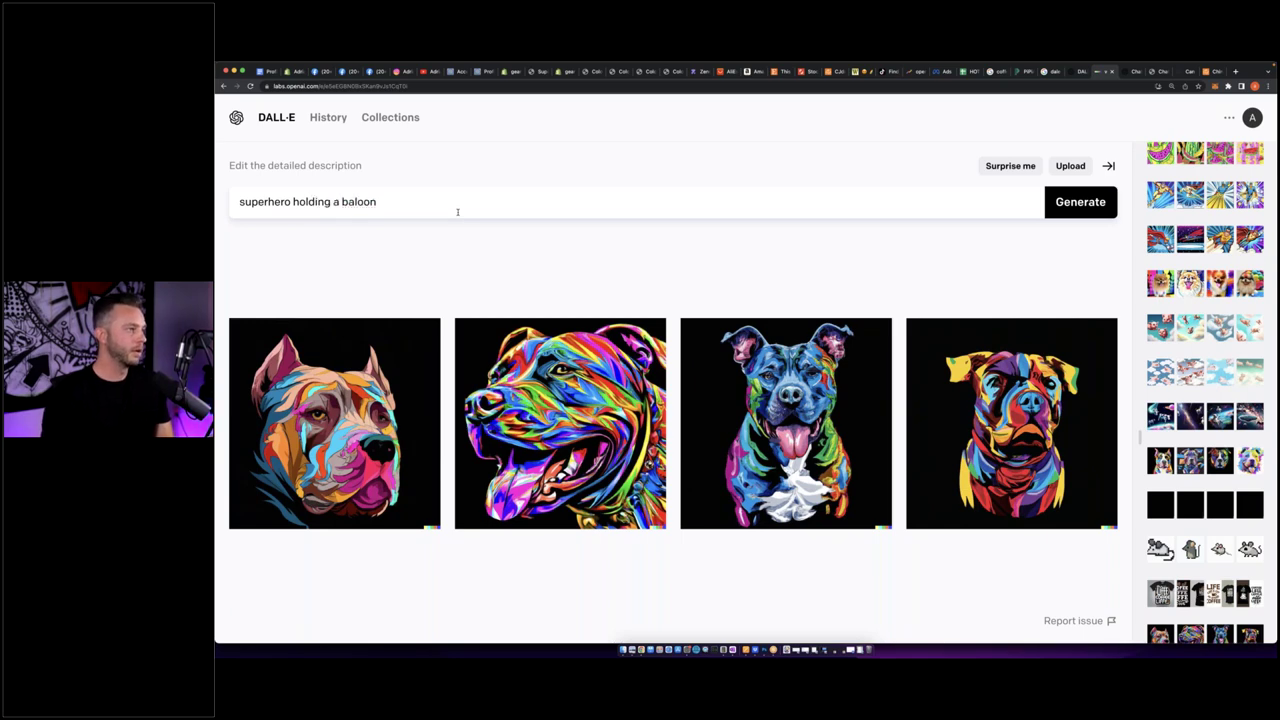
text(lloon)
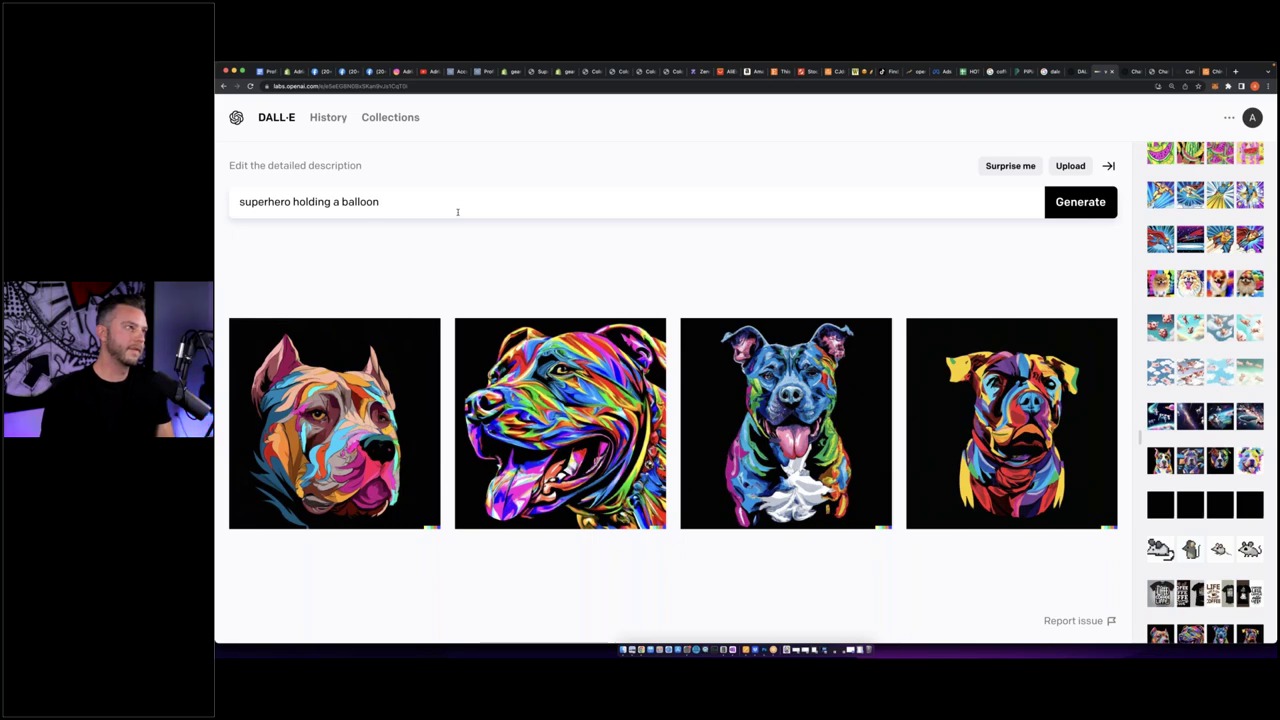
Extend the prompt with "in the zoo with a volcano erupting in the background, digital art" and generate the images.
text(in the zoo with)
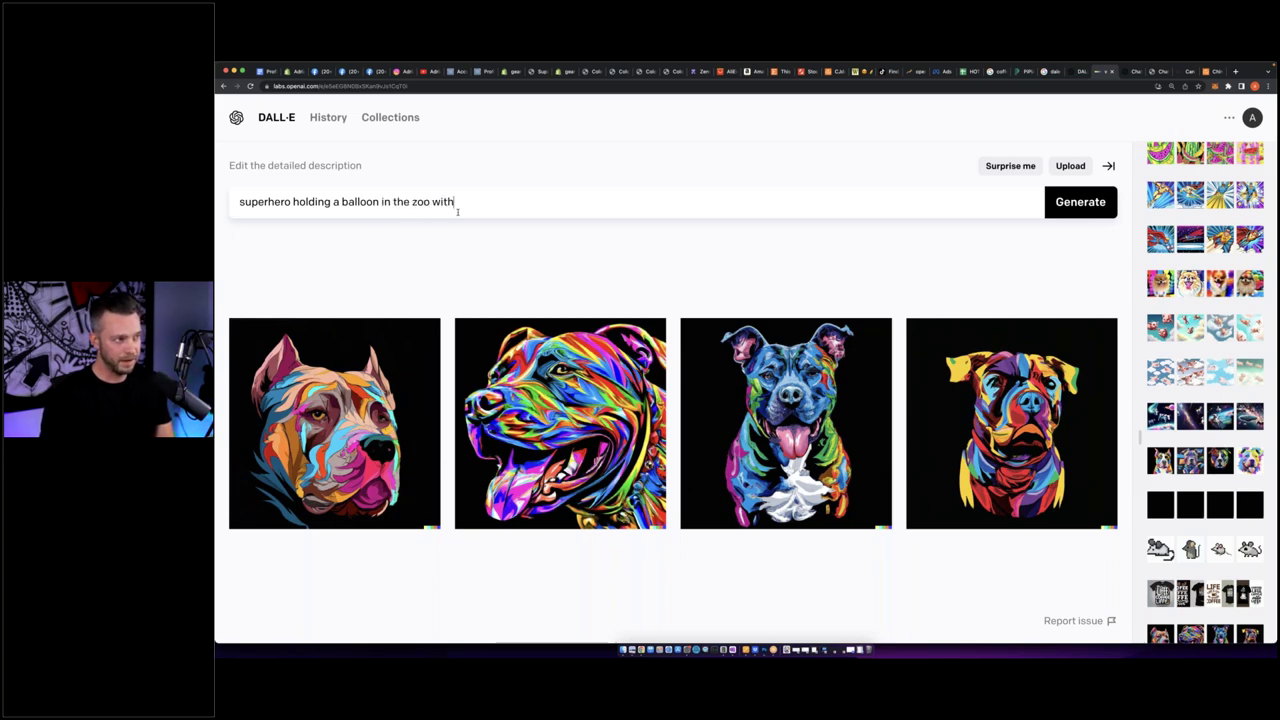
text( a volcano)
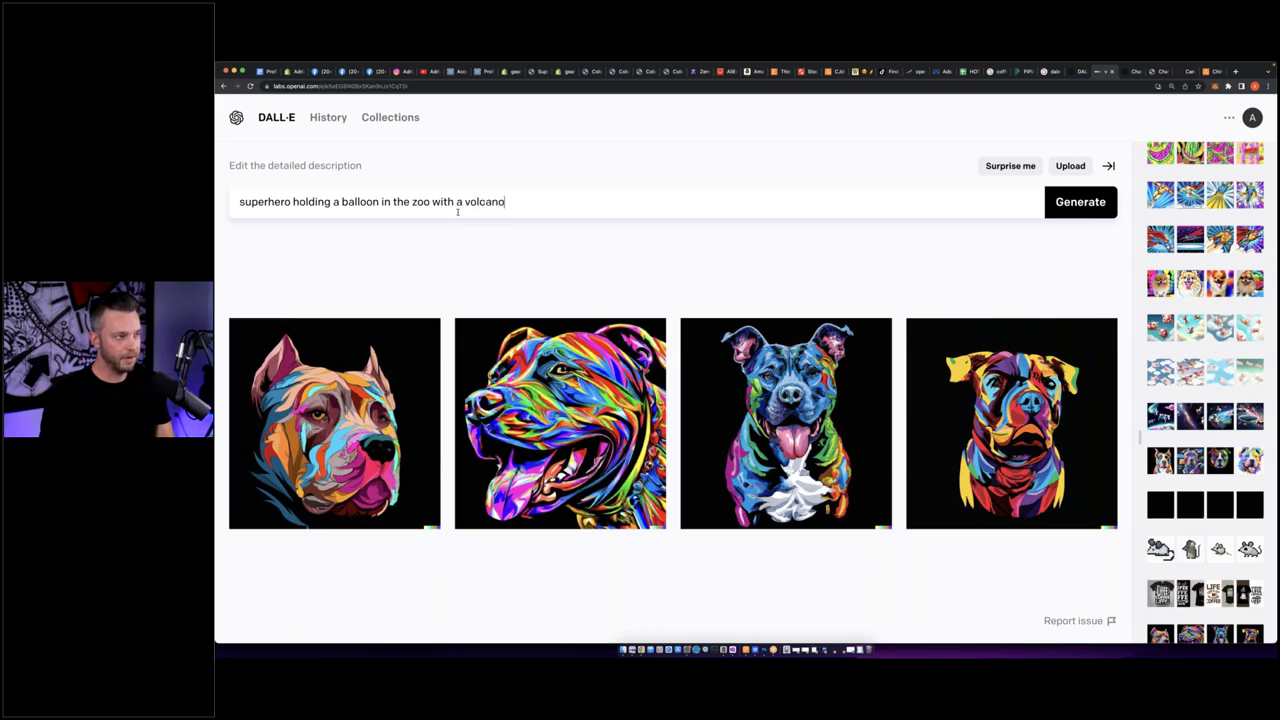
text( erupting in the background, digital art)
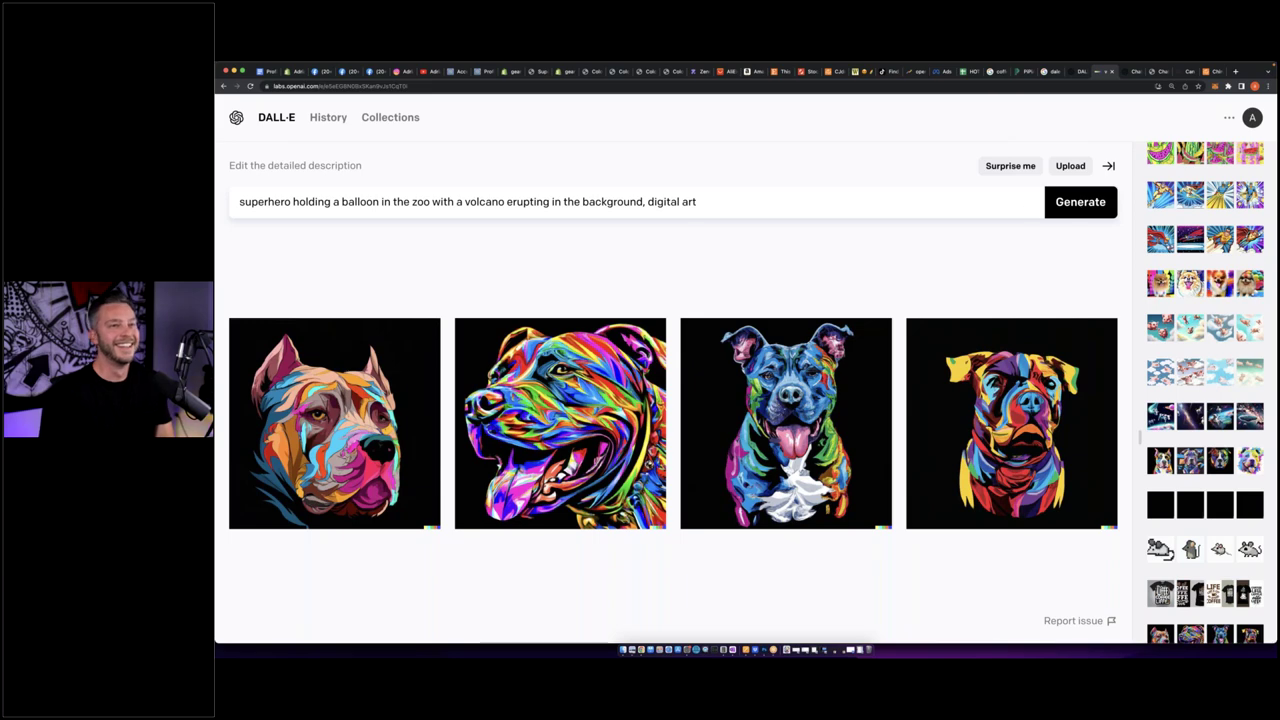
click(1080, 202)
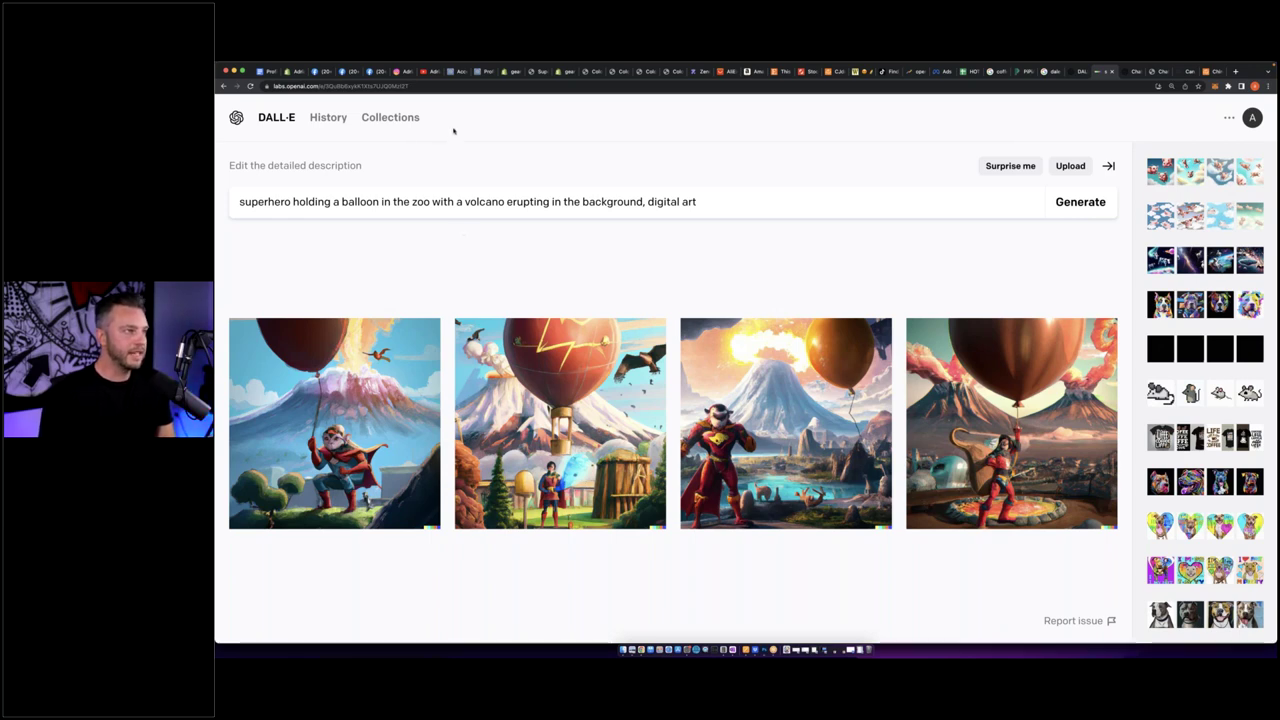
View the first, fourth and third balloon superhero images at full size, returning to the results after each.
click(381, 407)
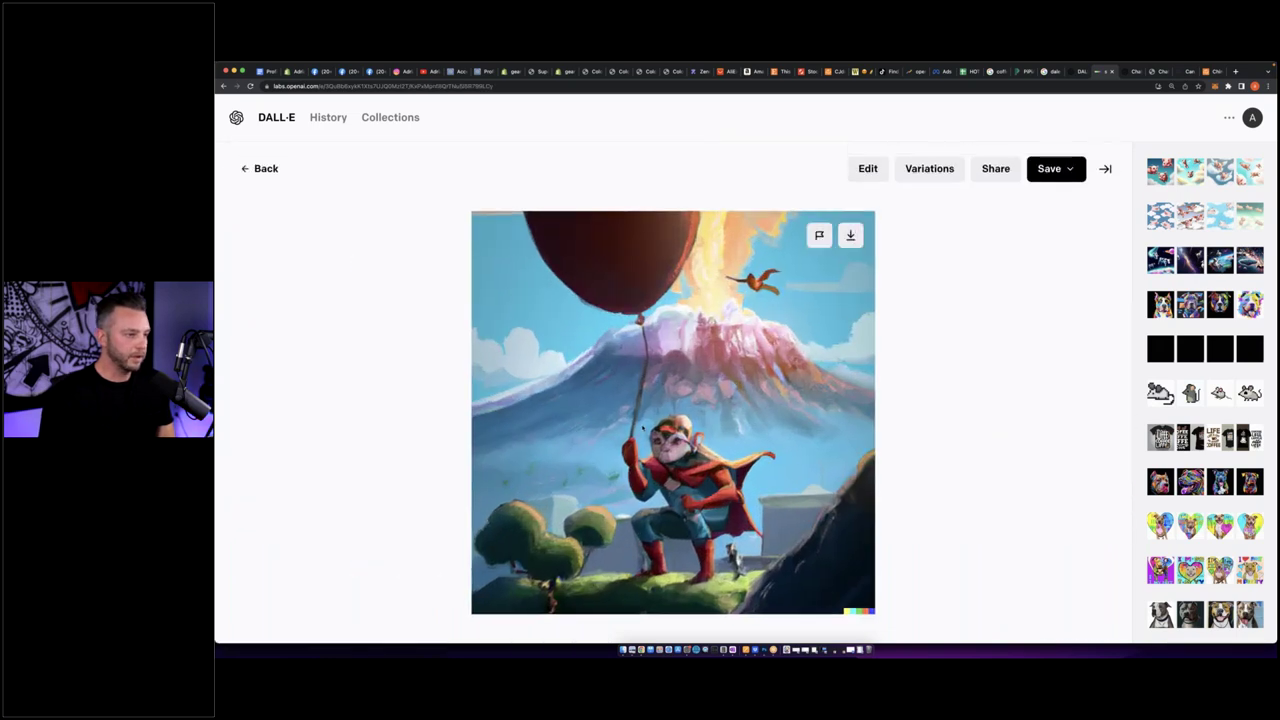
click(262, 168)
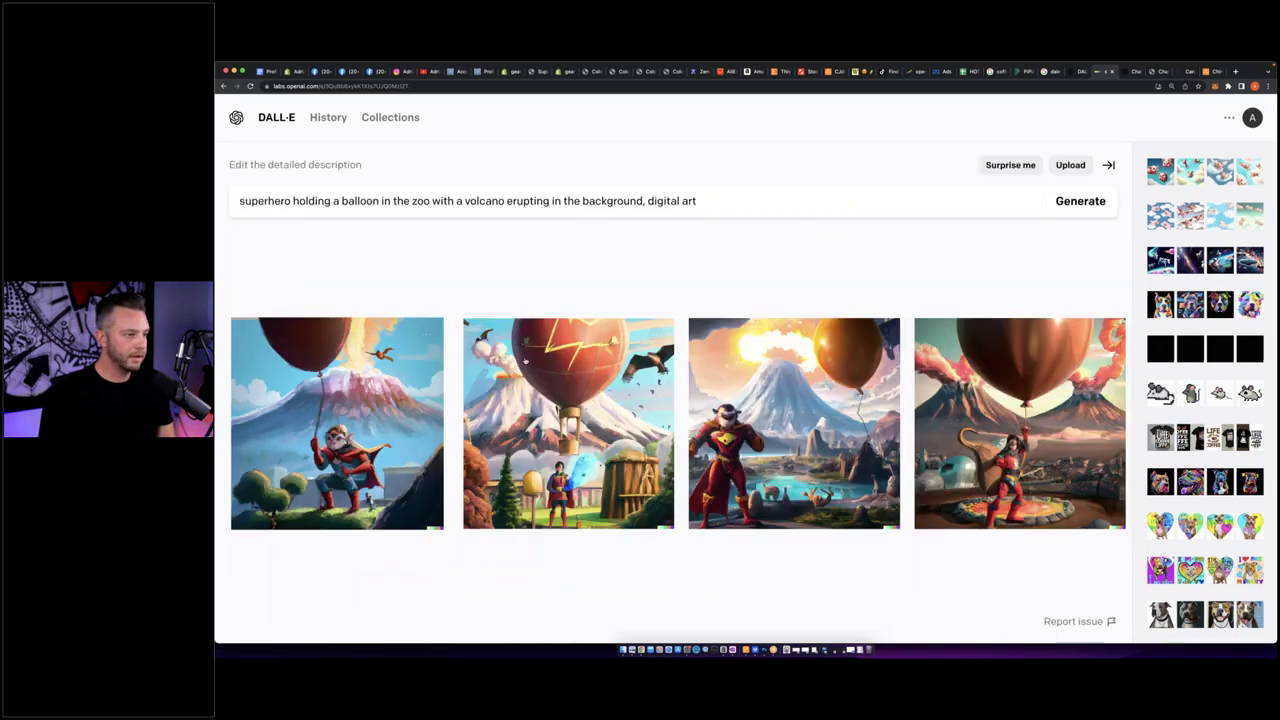
click(1011, 420)
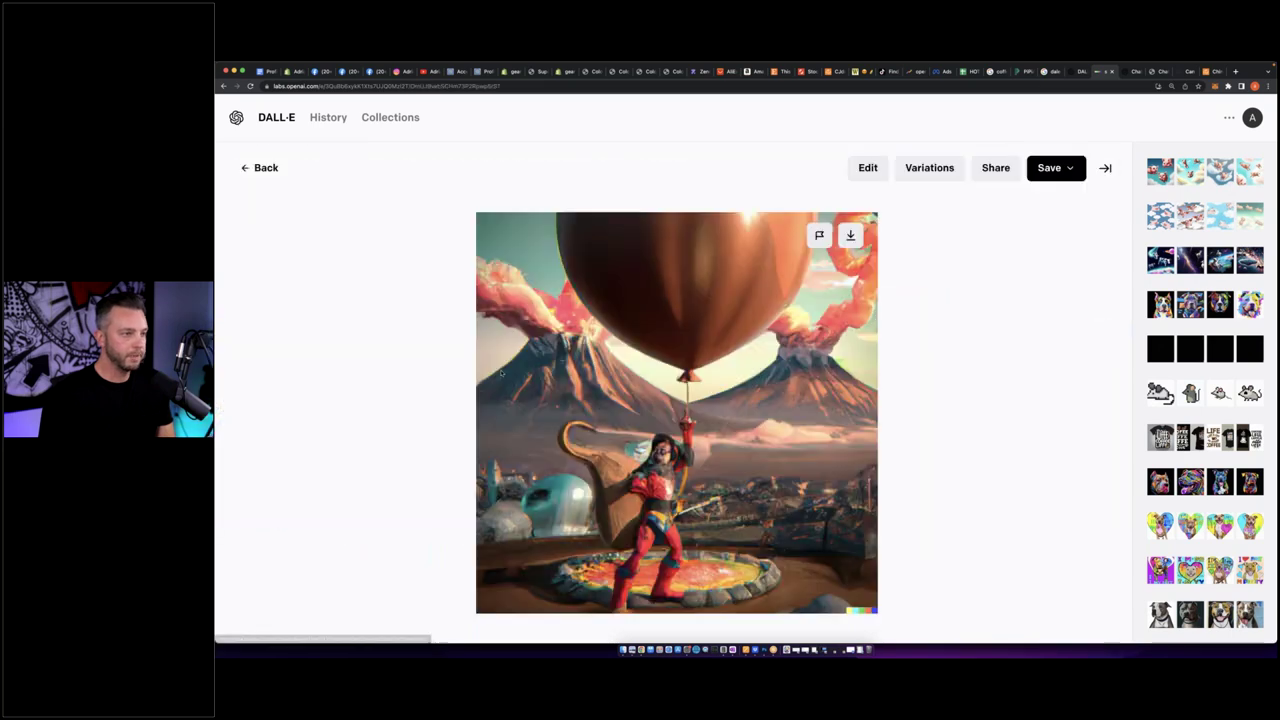
click(257, 169)
click(764, 397)
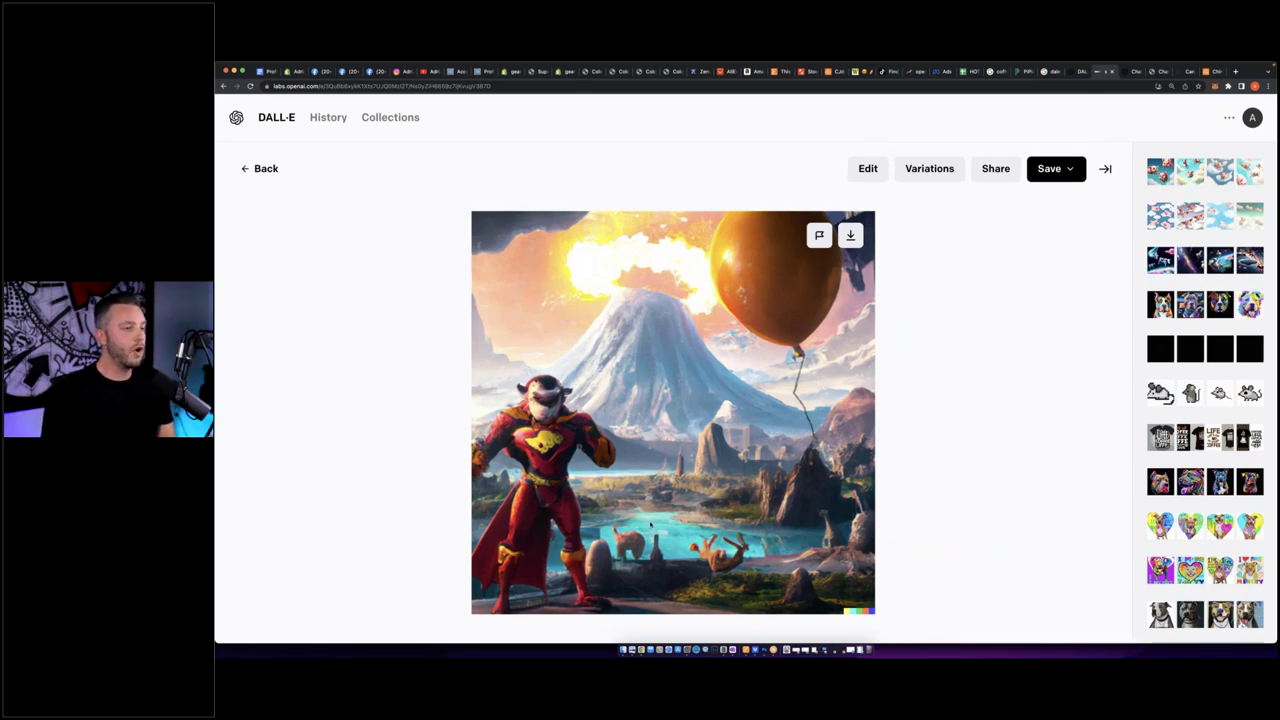
click(262, 168)
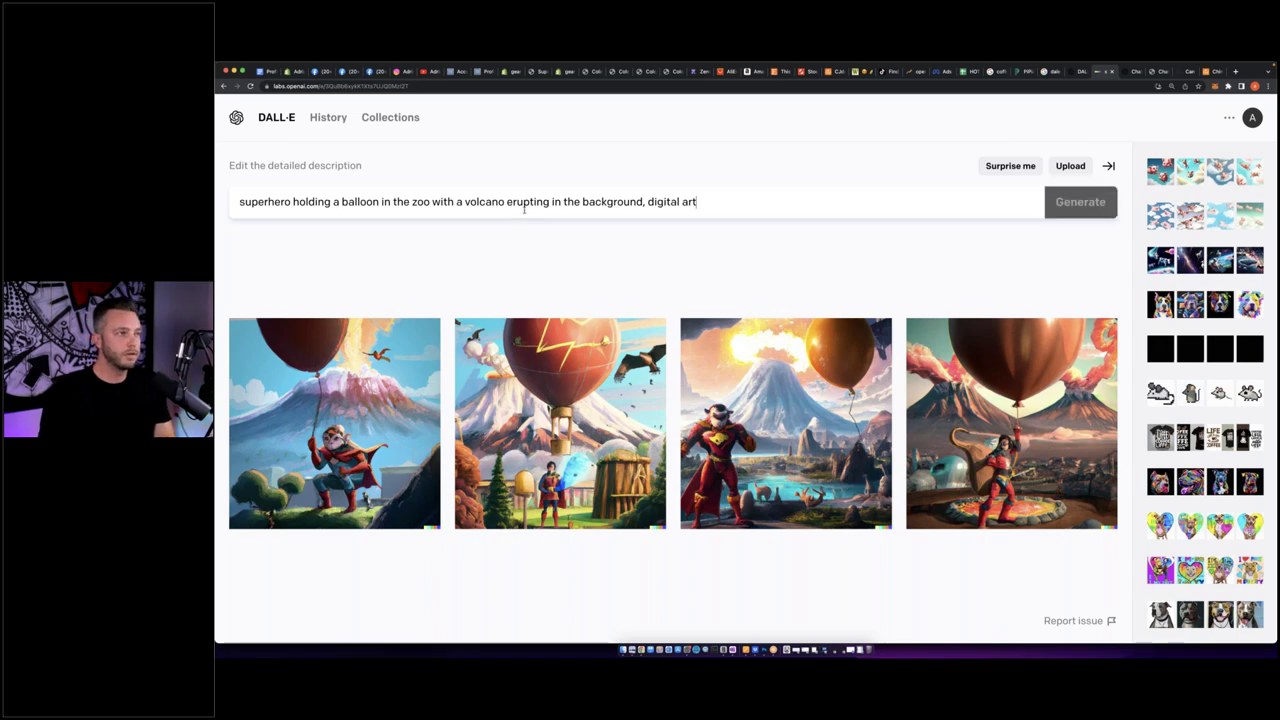
Switch back to OpenAI's DALL·E 2 page and view the text description options for the astronaut riding a horse example.
triple_click(522, 208)
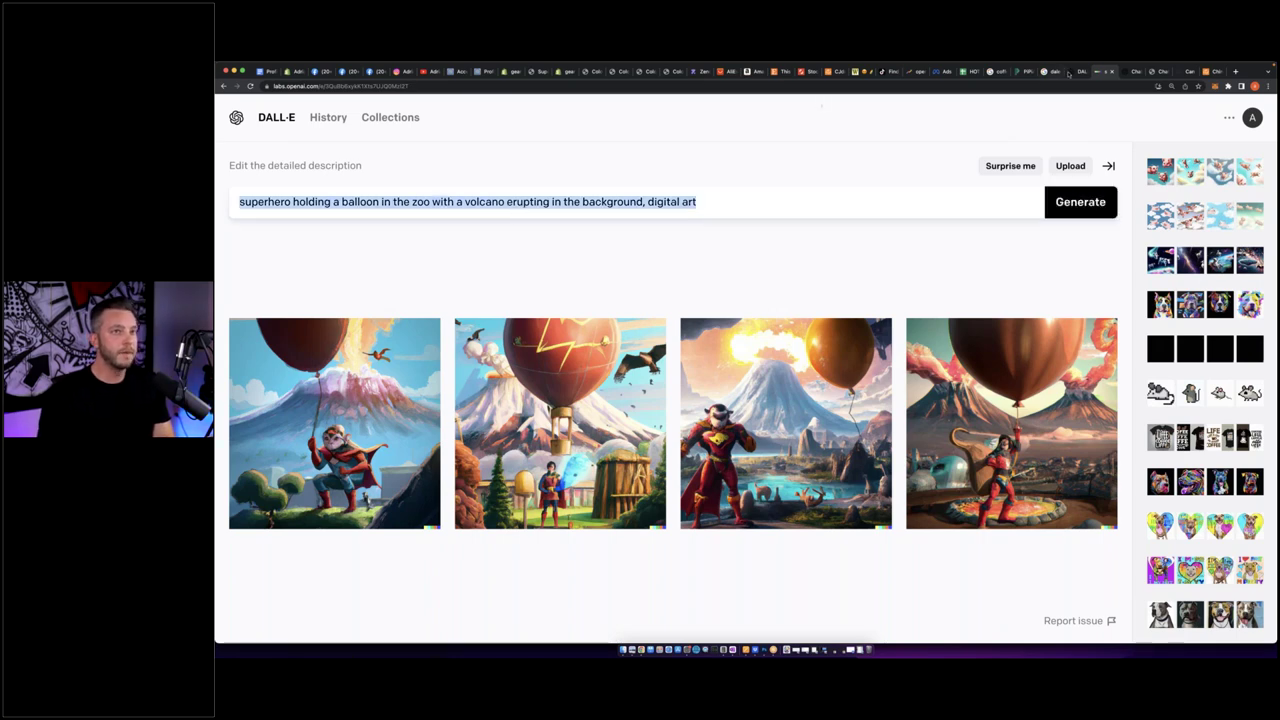
click(1068, 72)
scroll(745, 400, down, 5)
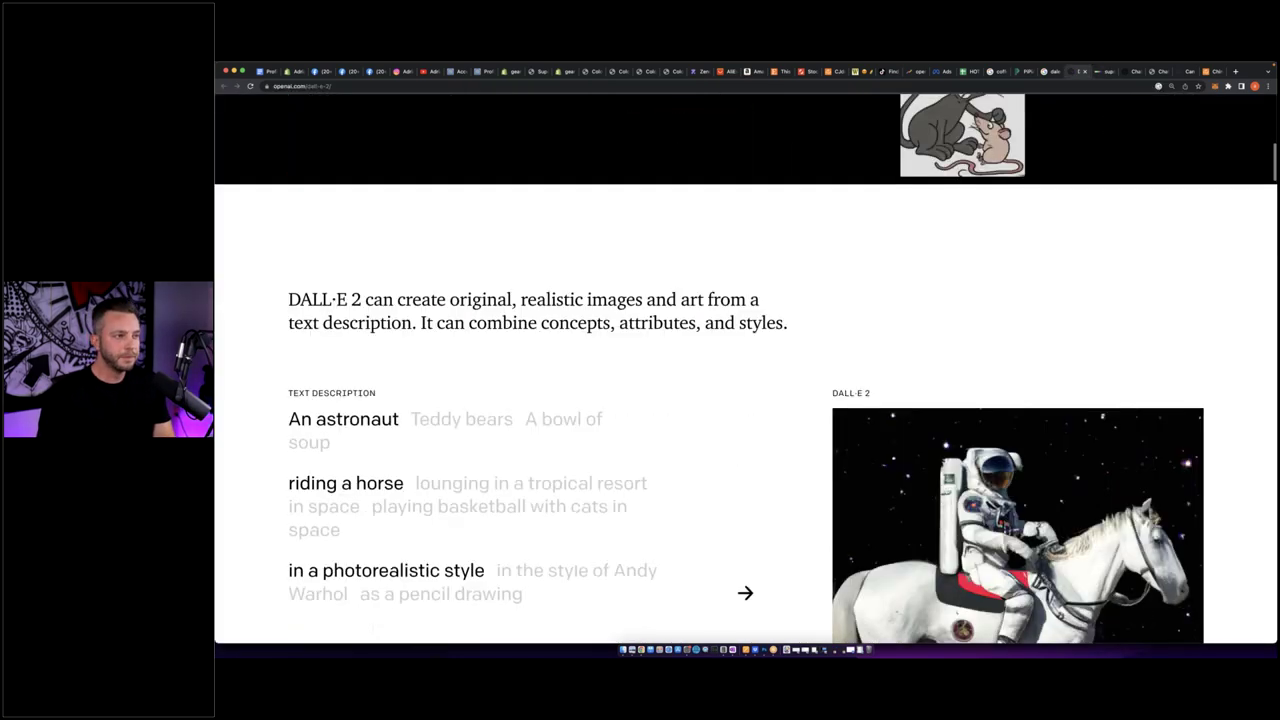
scroll(333, 205, down, 3)
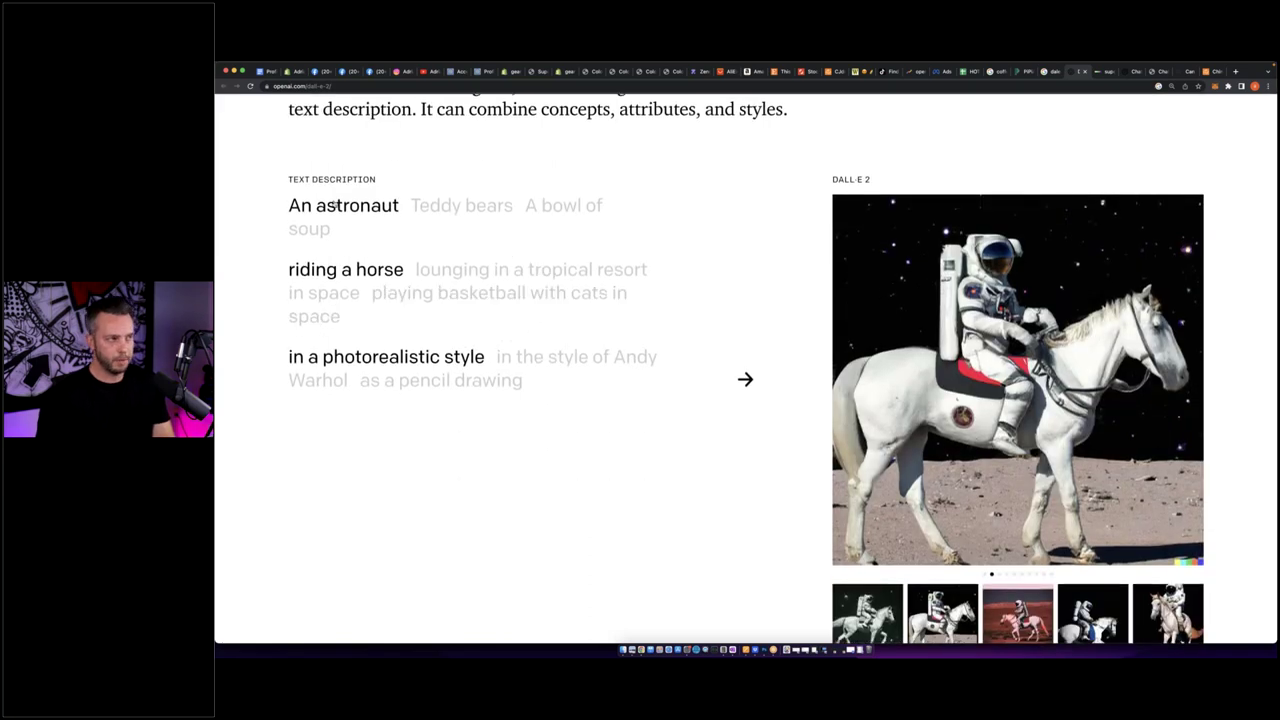
View the astronaut riding a horse example in the style of Andy Warhol and as a pencil drawing.
click(325, 291)
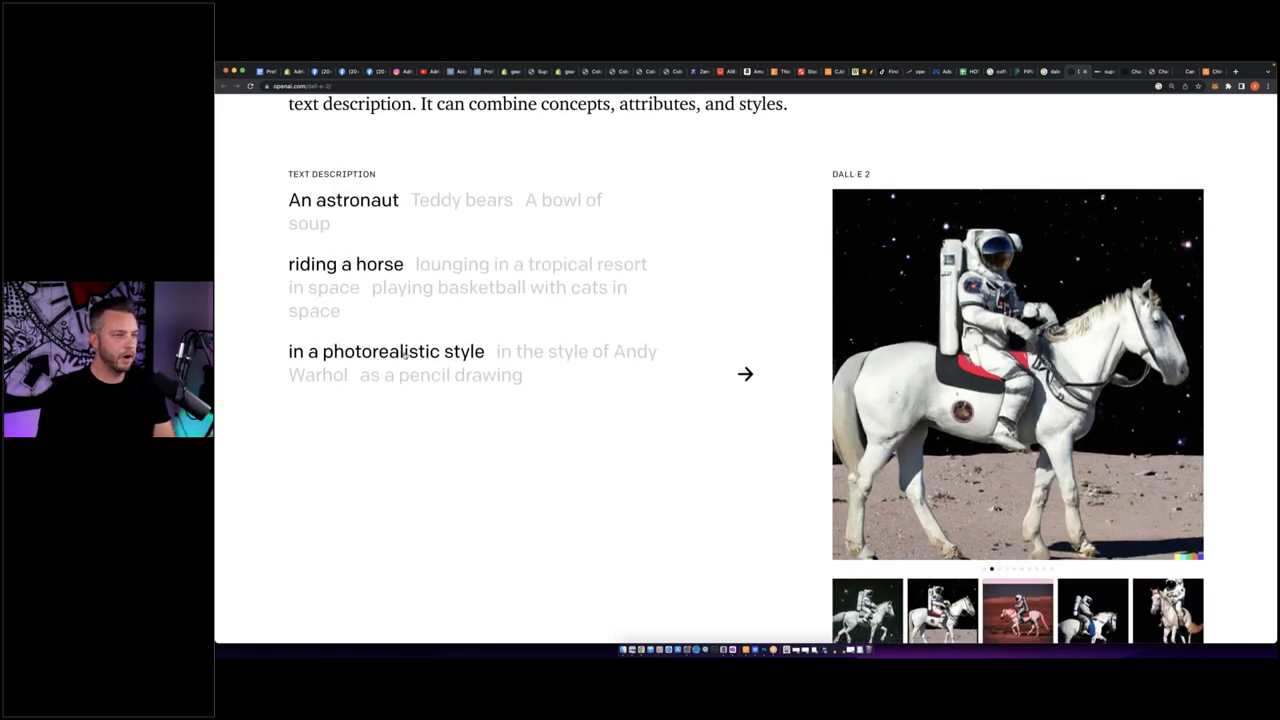
click(570, 354)
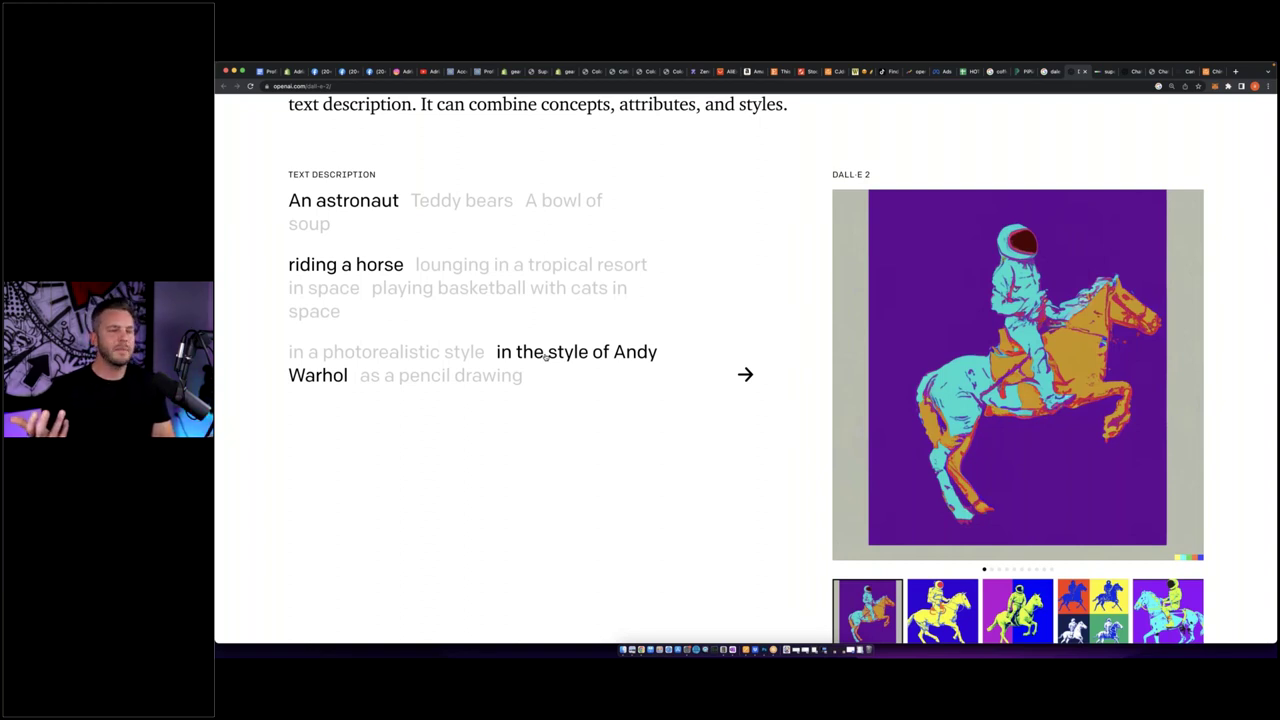
click(497, 375)
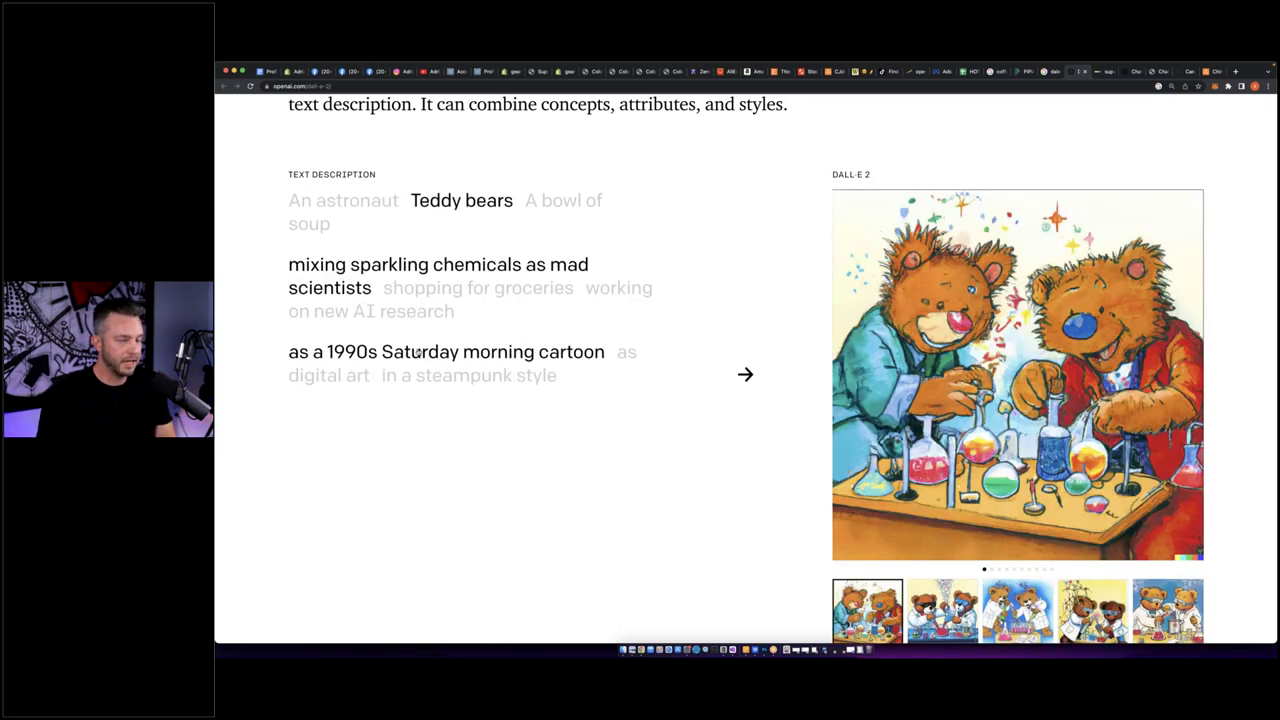
Compare the teddy bears mixing sparkling chemicals as digital art, as a 1990s Saturday morning cartoon and in a steampunk style.
click(335, 377)
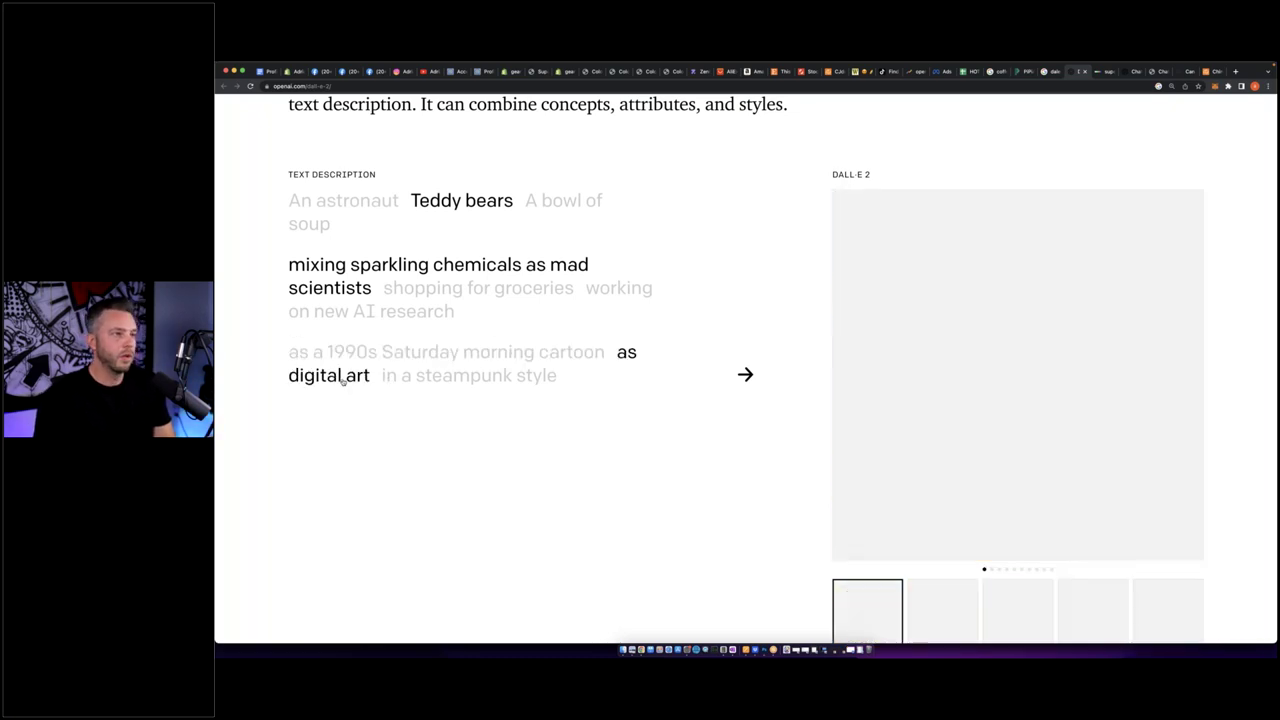
click(347, 359)
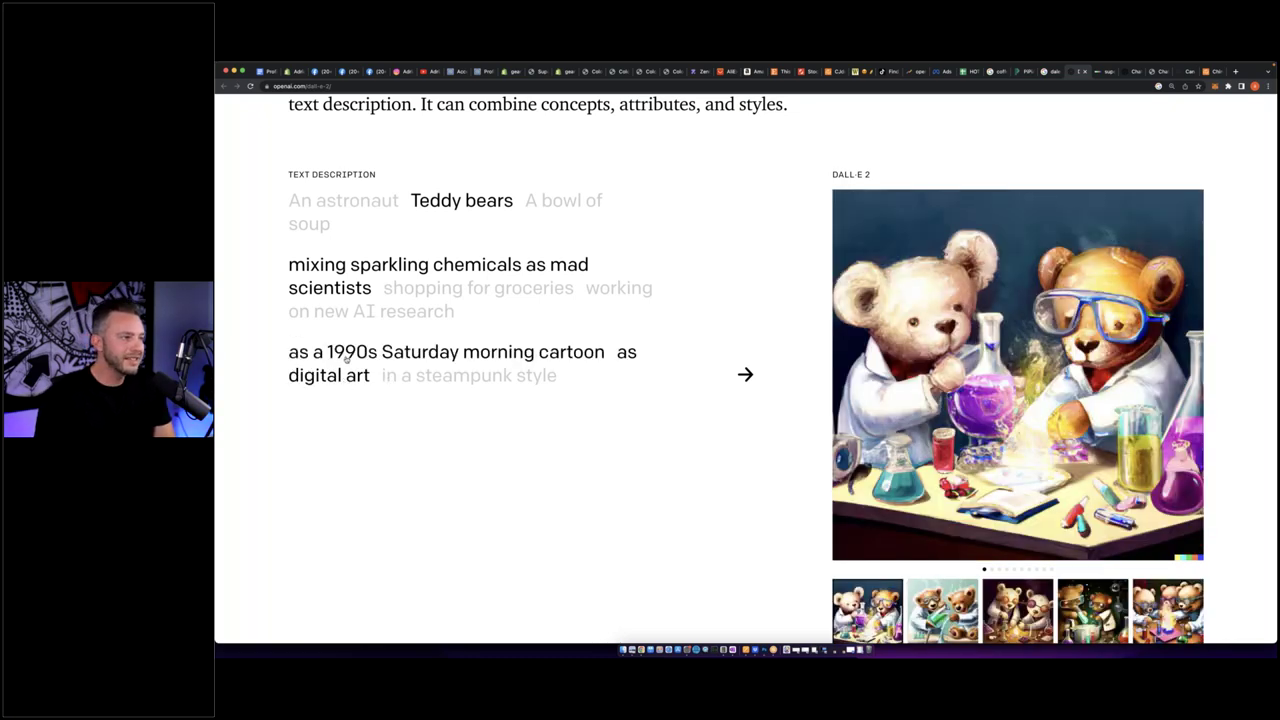
click(345, 376)
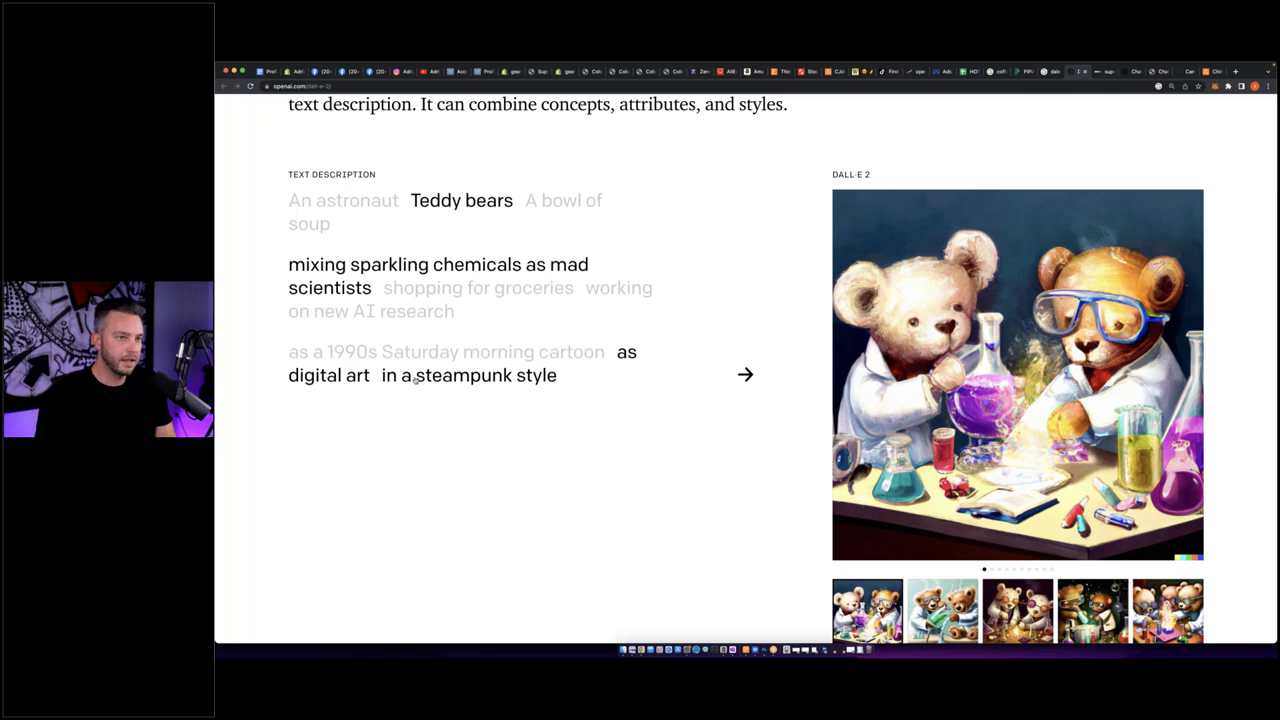
click(414, 372)
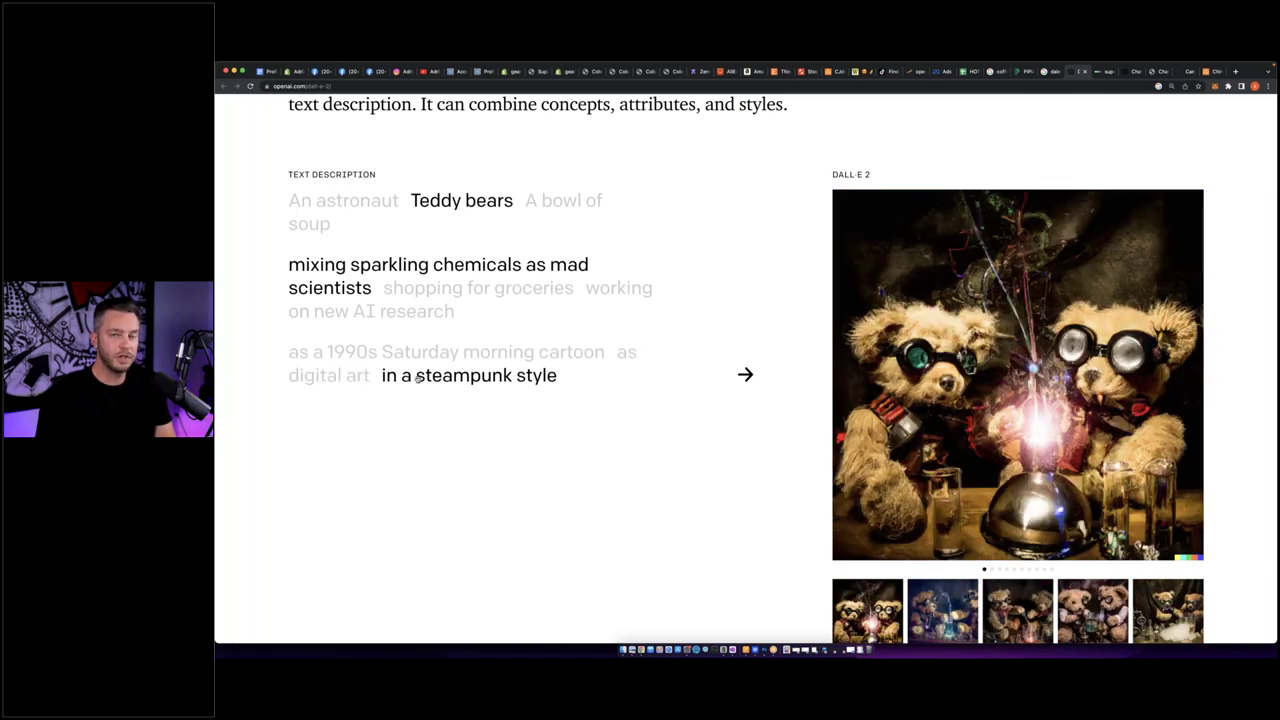
click(490, 355)
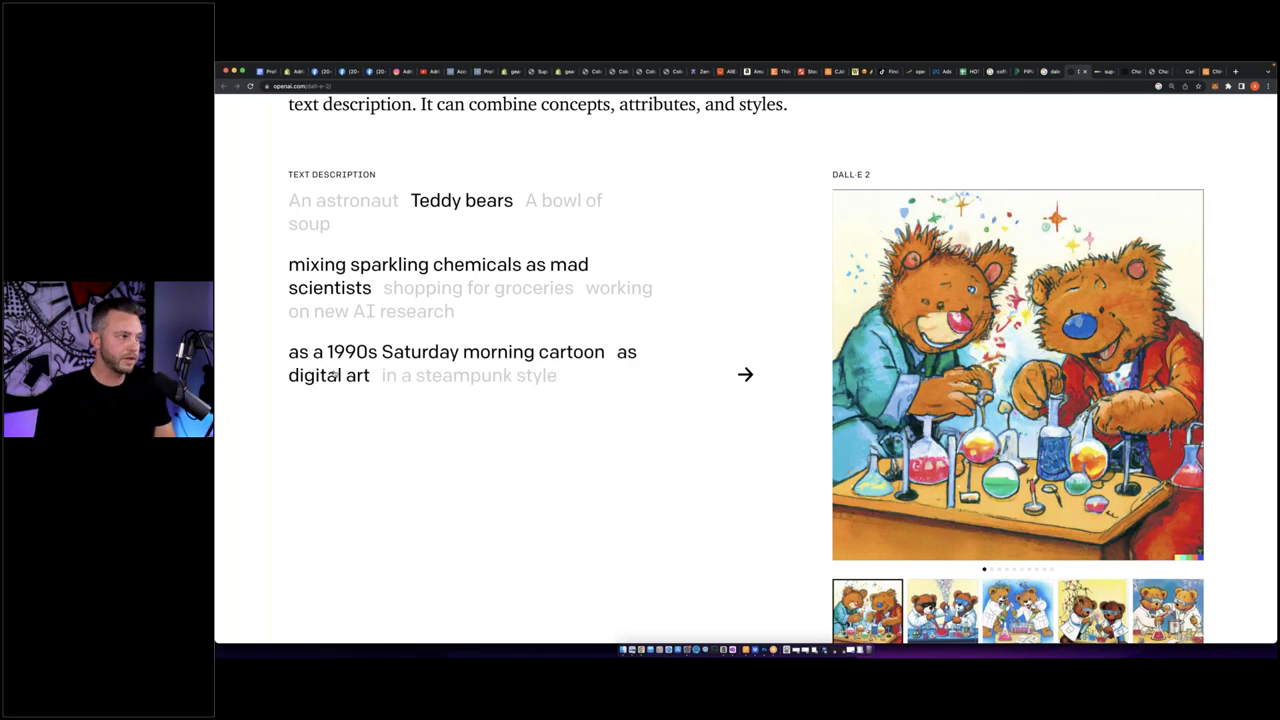
click(333, 374)
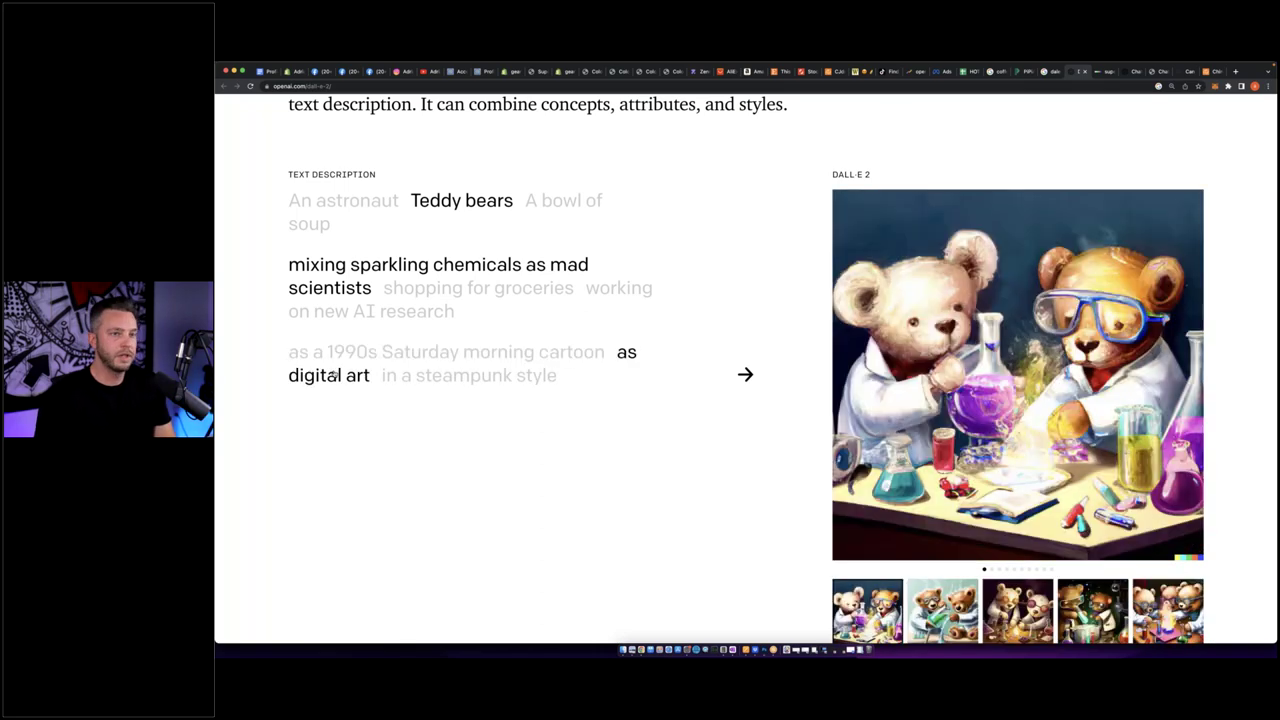
View the teddy bears shopping for groceries as a one-line drawing, in ancient Egypt and in the style of ukiyo-e.
click(410, 288)
click(545, 360)
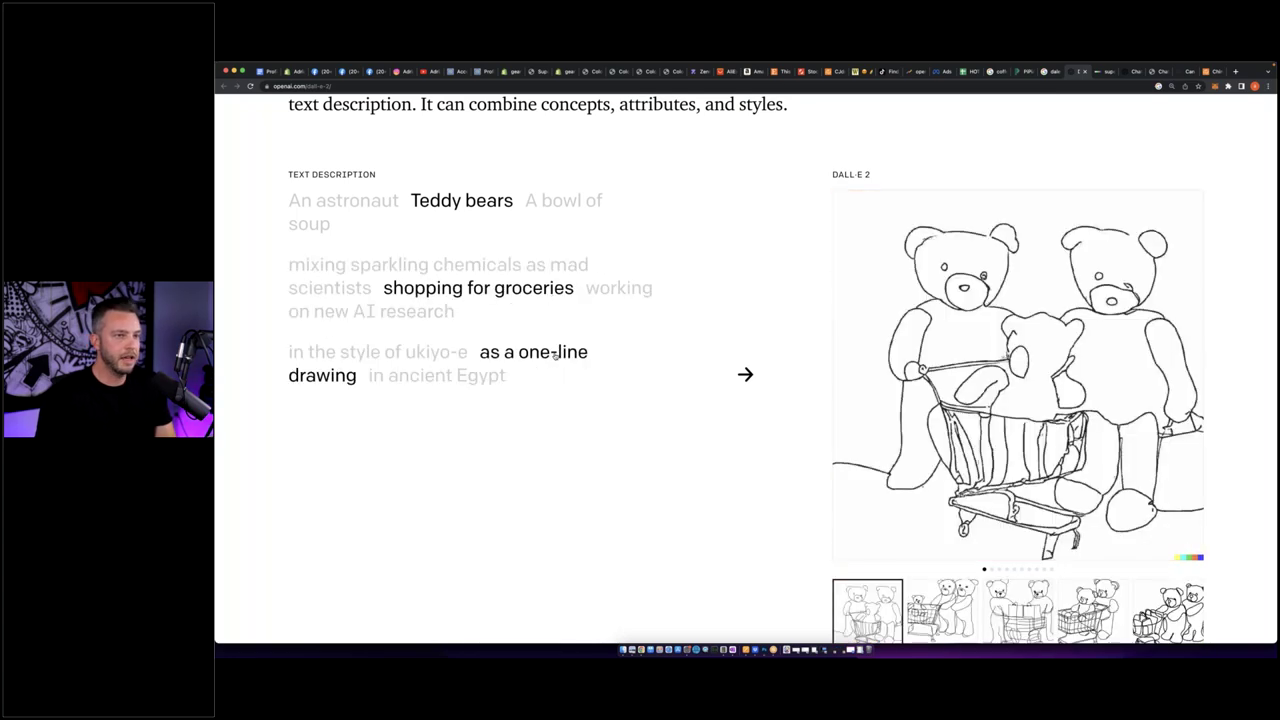
click(481, 378)
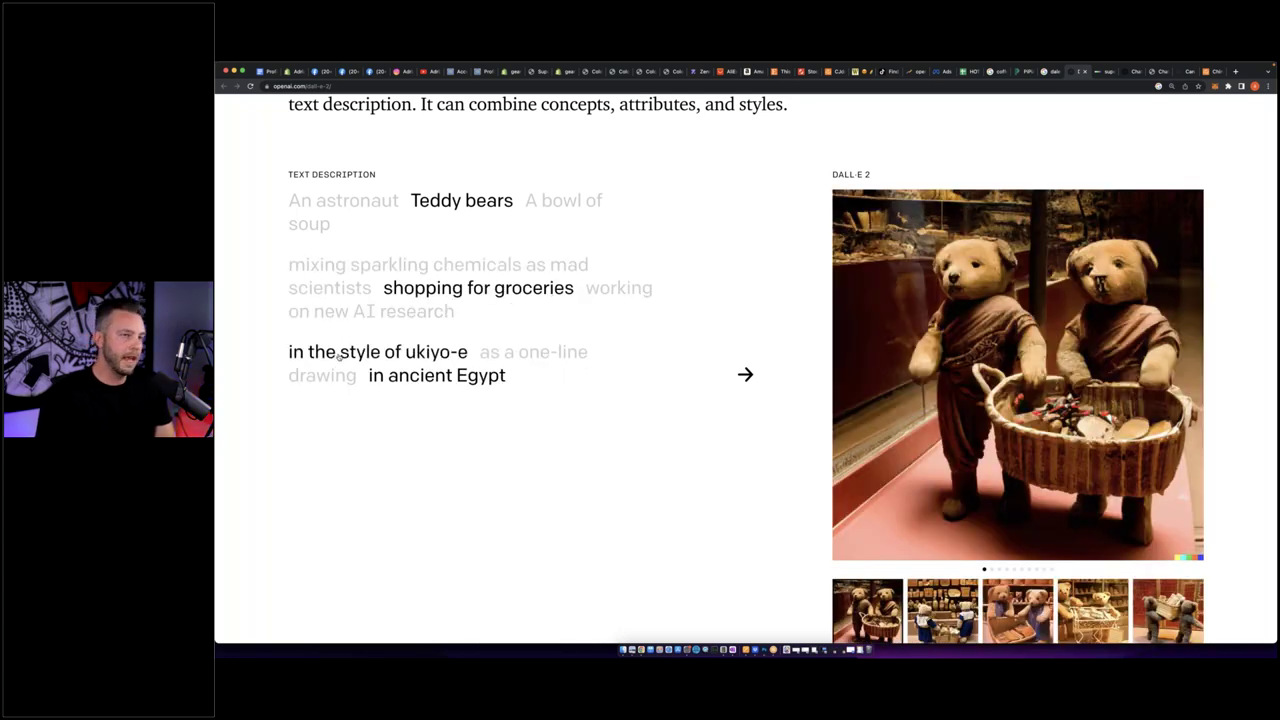
click(422, 364)
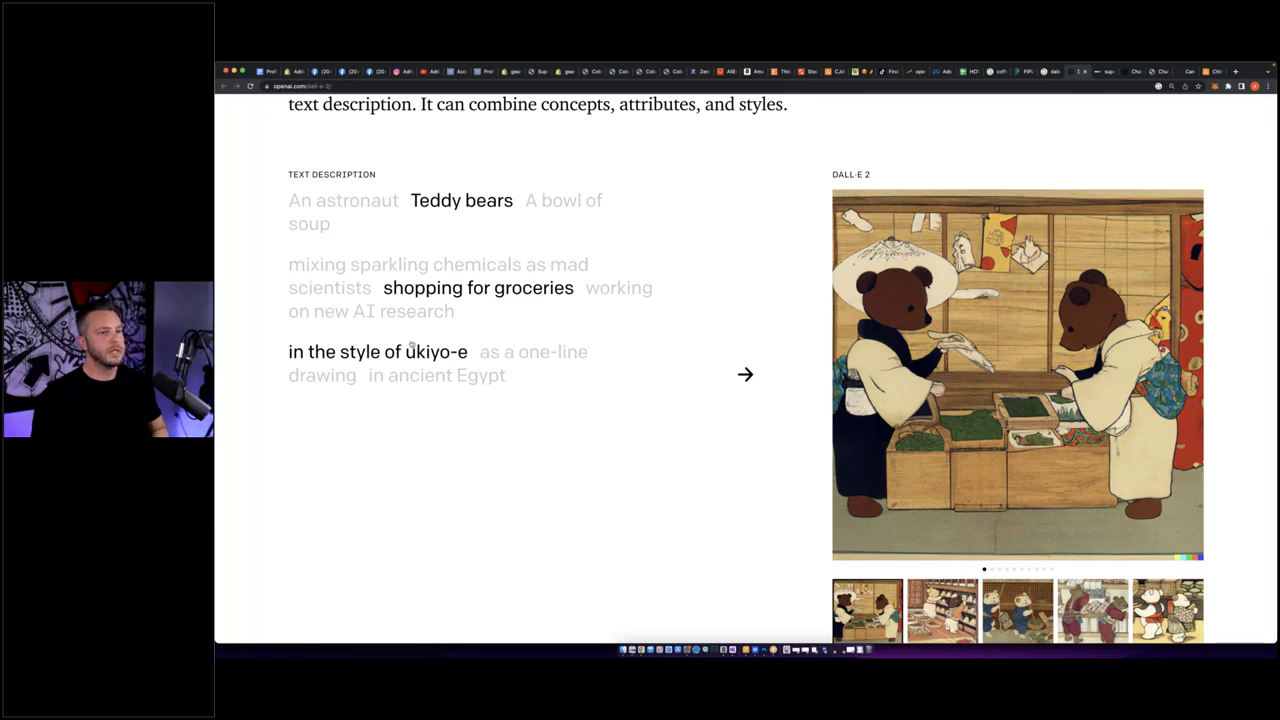
View the teddy bears working on new AI research as kids' crayon art, on the moon in the 1980s and underwater with 1990s technology.
click(373, 262)
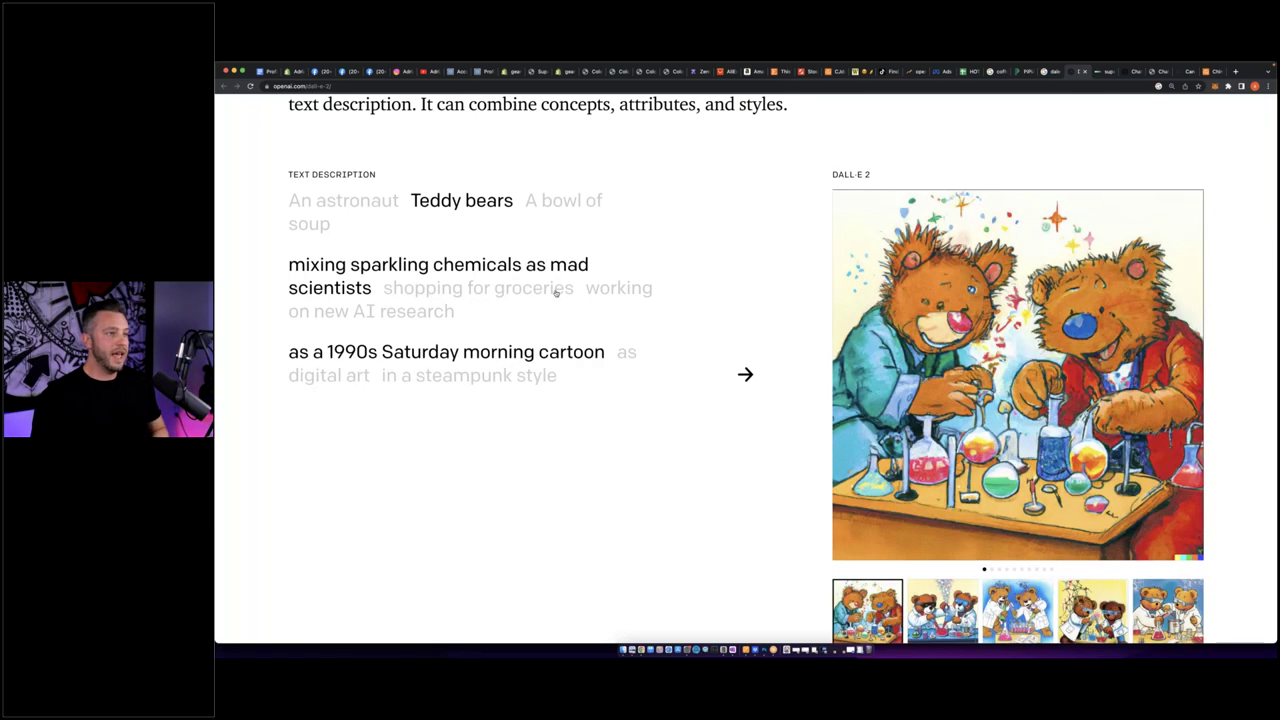
click(605, 289)
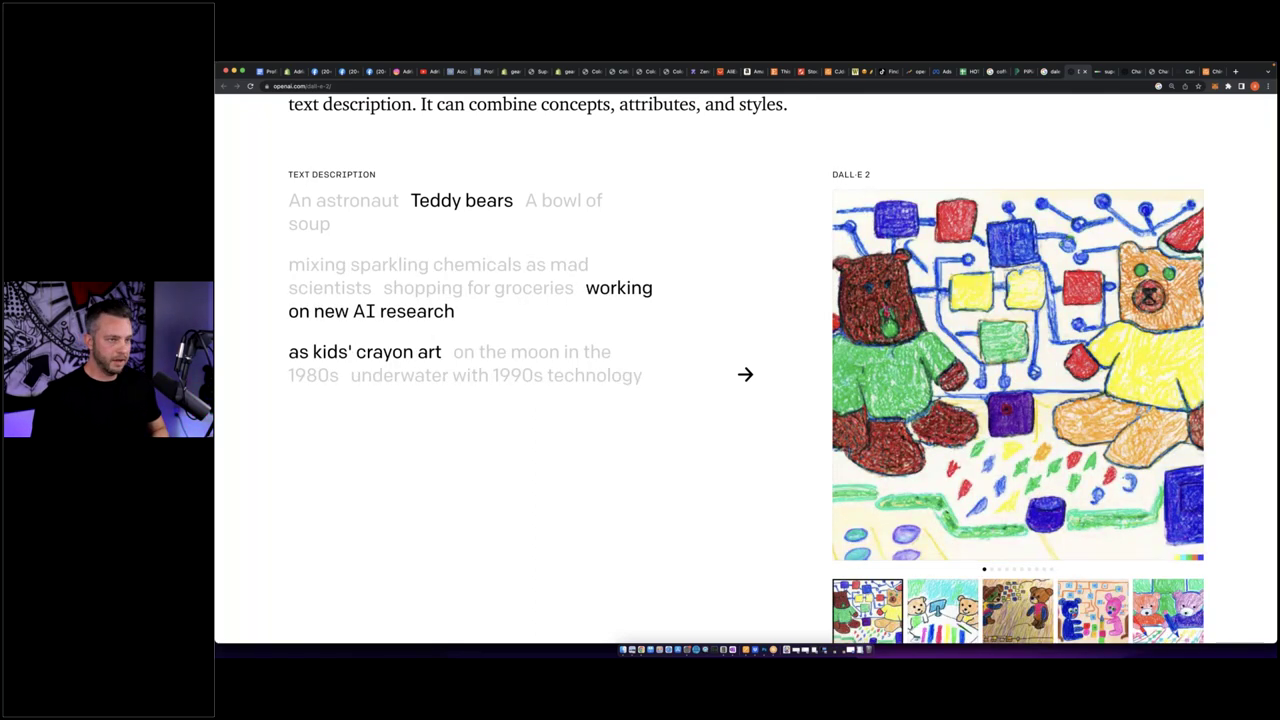
click(537, 350)
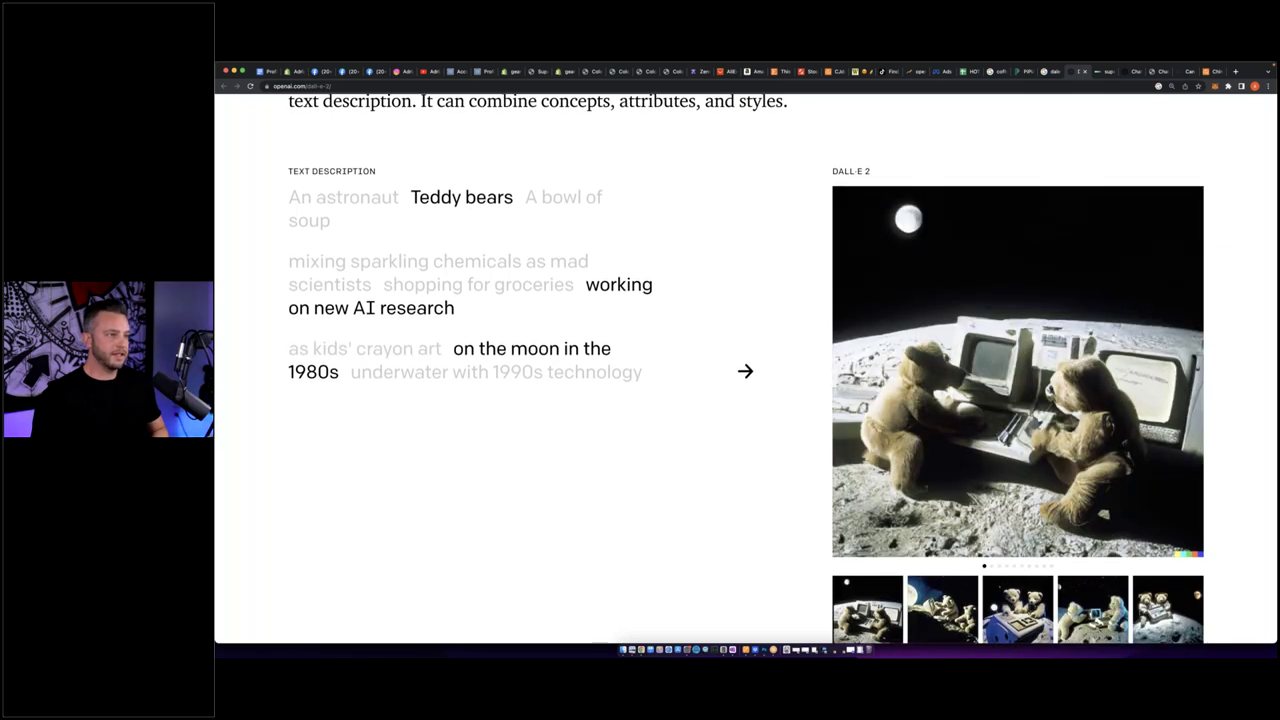
click(466, 372)
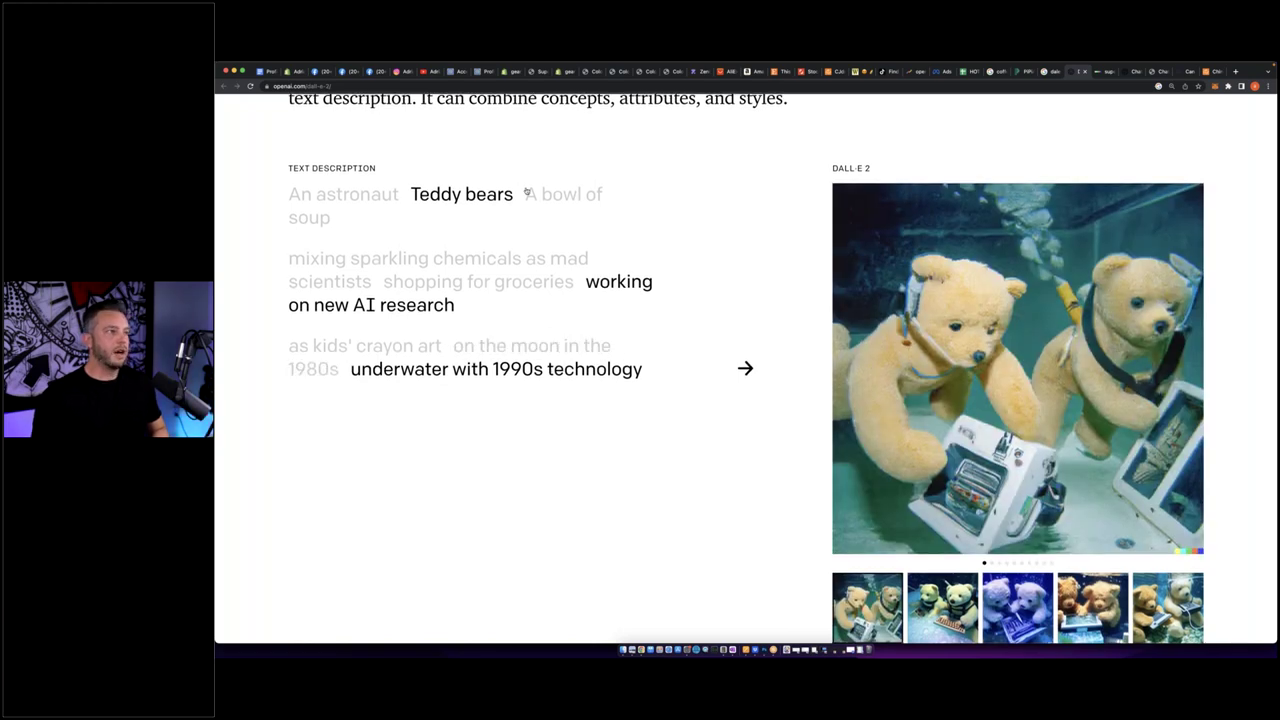
View the bowl of soup as a portal to another dimension example and the section on editing existing images.
click(537, 196)
scroll(547, 283, down, 10)
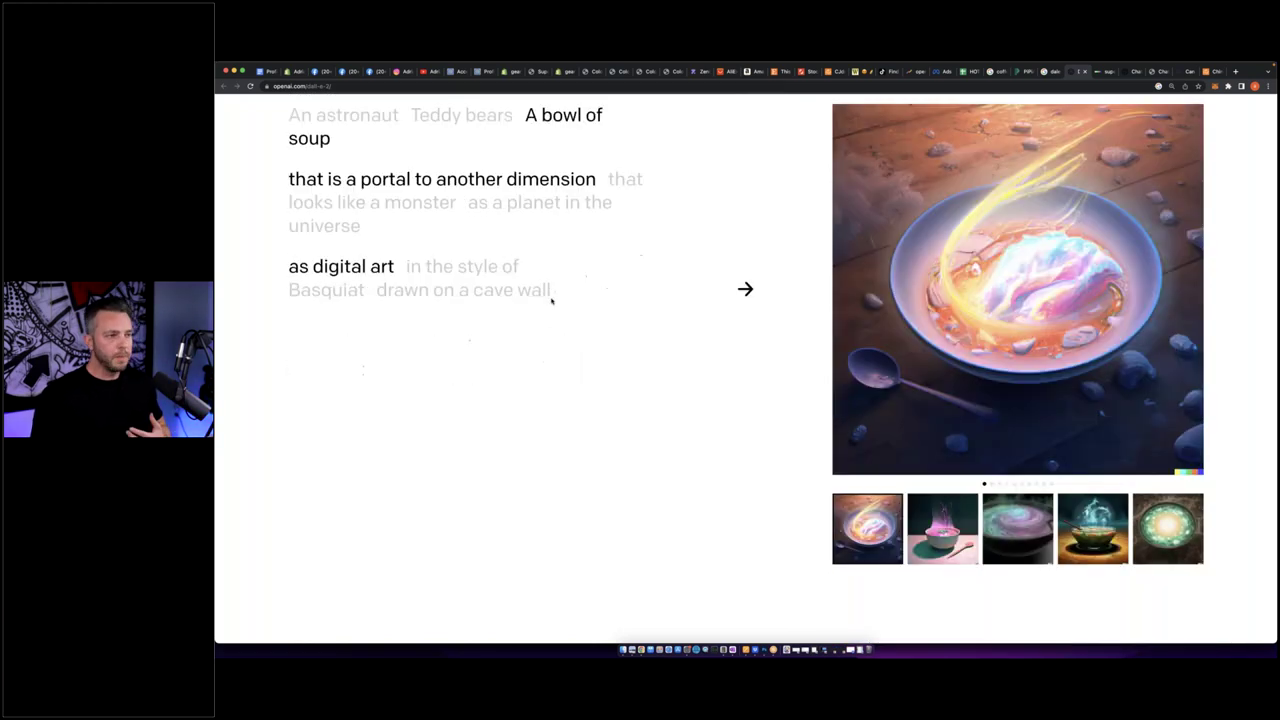
scroll(554, 303, down, 8)
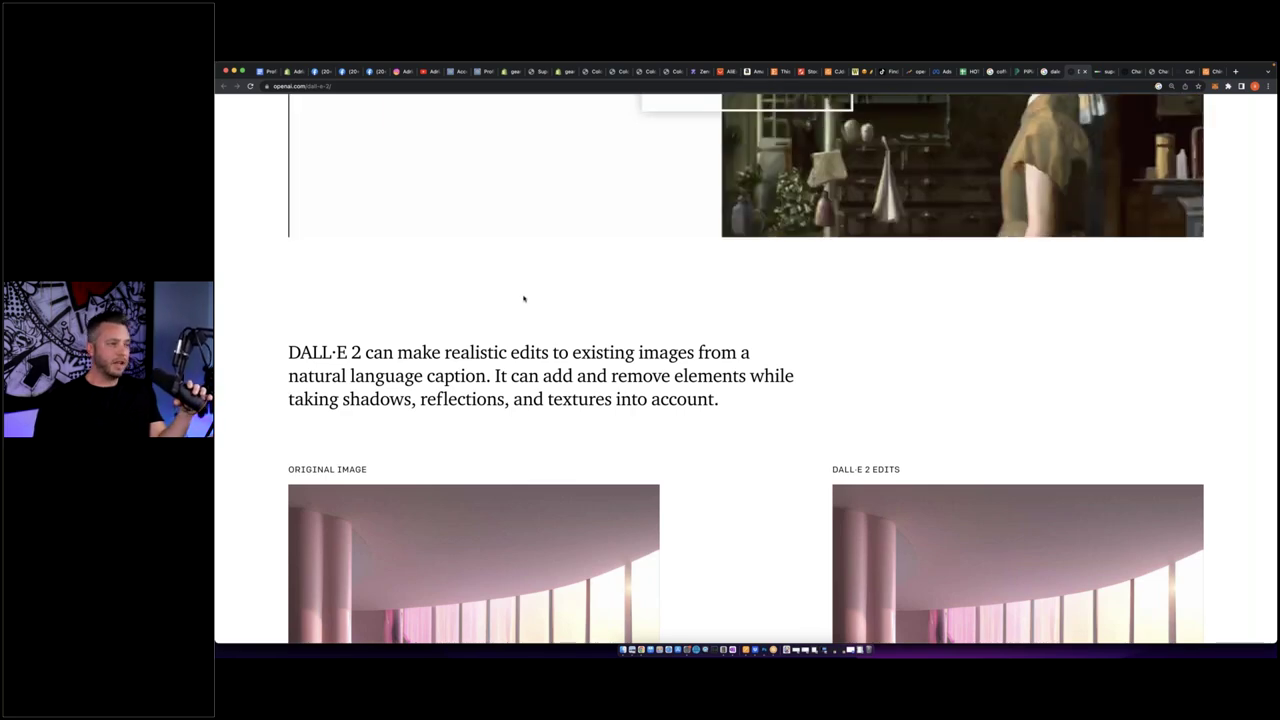
Return to the bowl of soup example and compare its digital art variations, including the glass bowl and the glowing pink soup.
scroll(468, 297, up, 8)
scroll(468, 297, up, 5)
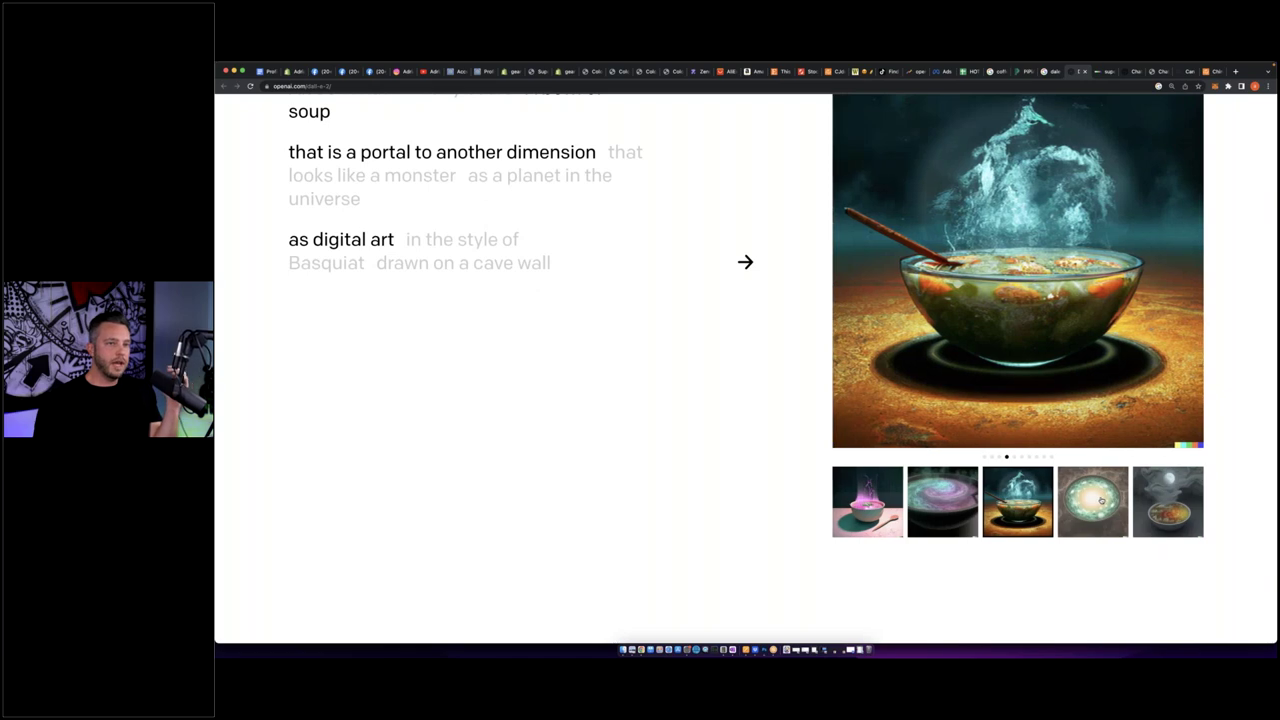
scroll(468, 297, up, 1)
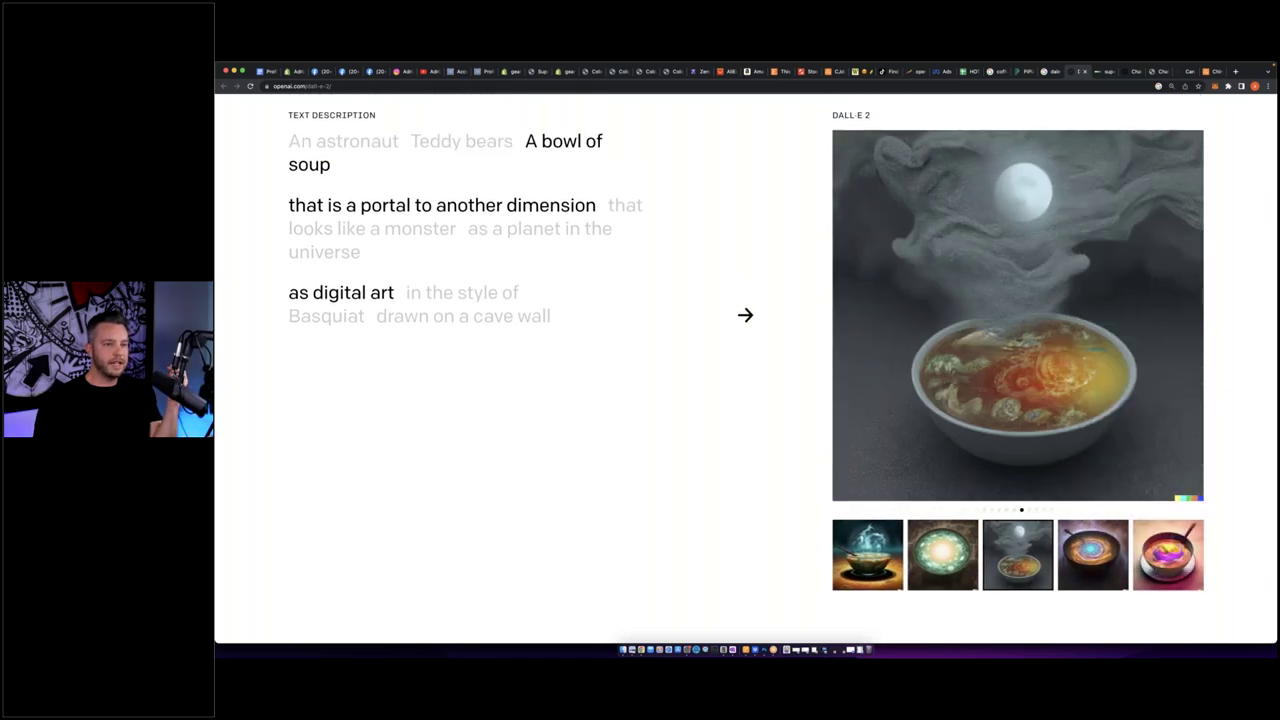
click(955, 562)
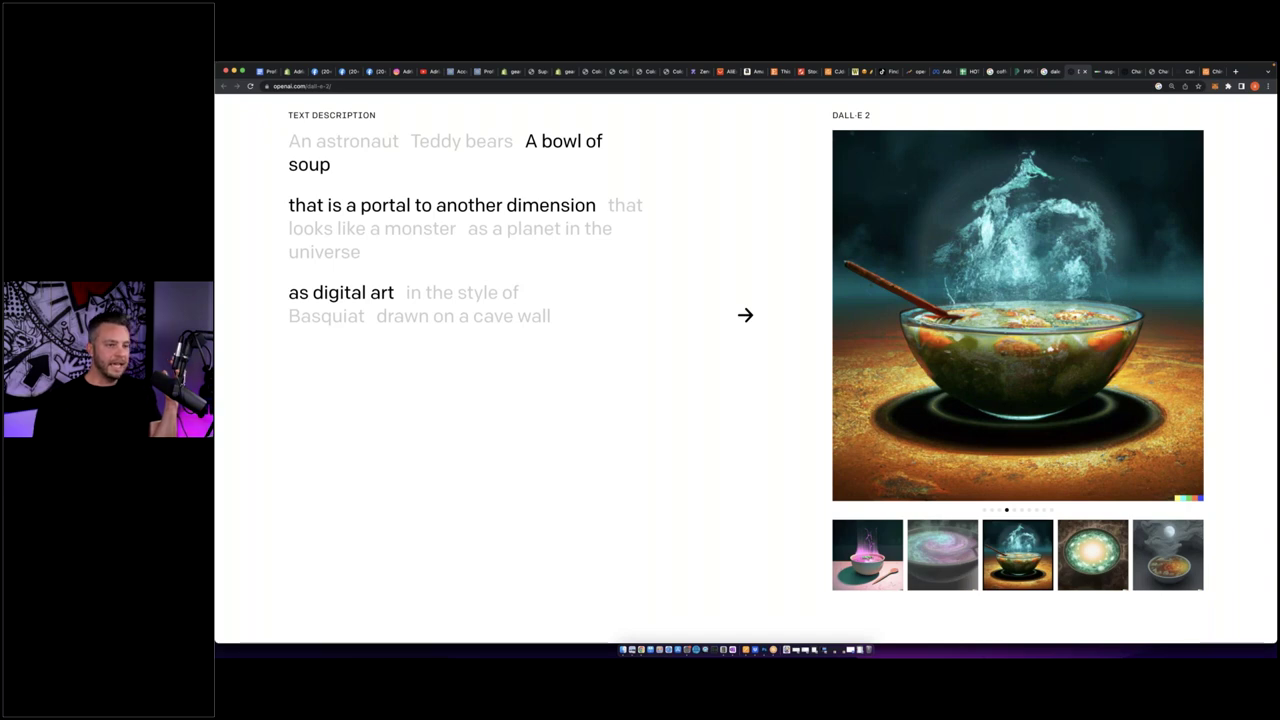
click(867, 554)
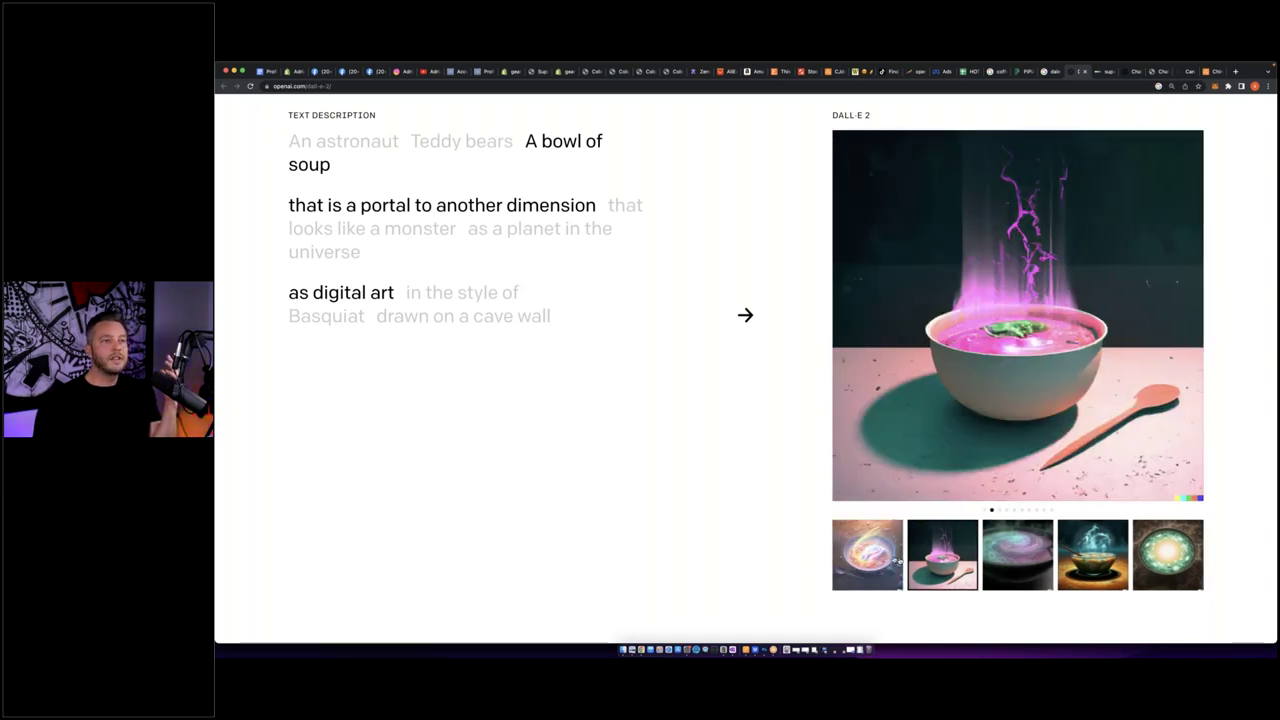
scroll(606, 480, up, 2)
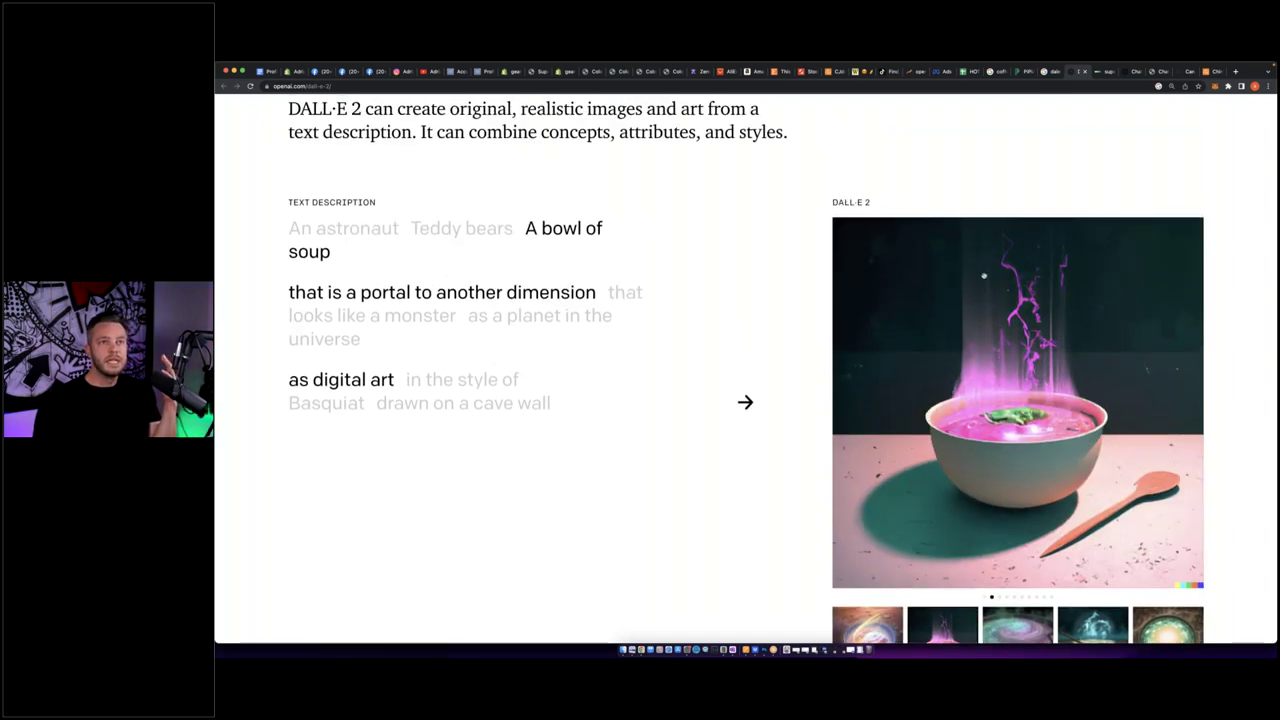
Look at the ChatGPT announcement and the ChatGPT chat page, returning to the DALL·E 2 page.
click(1124, 72)
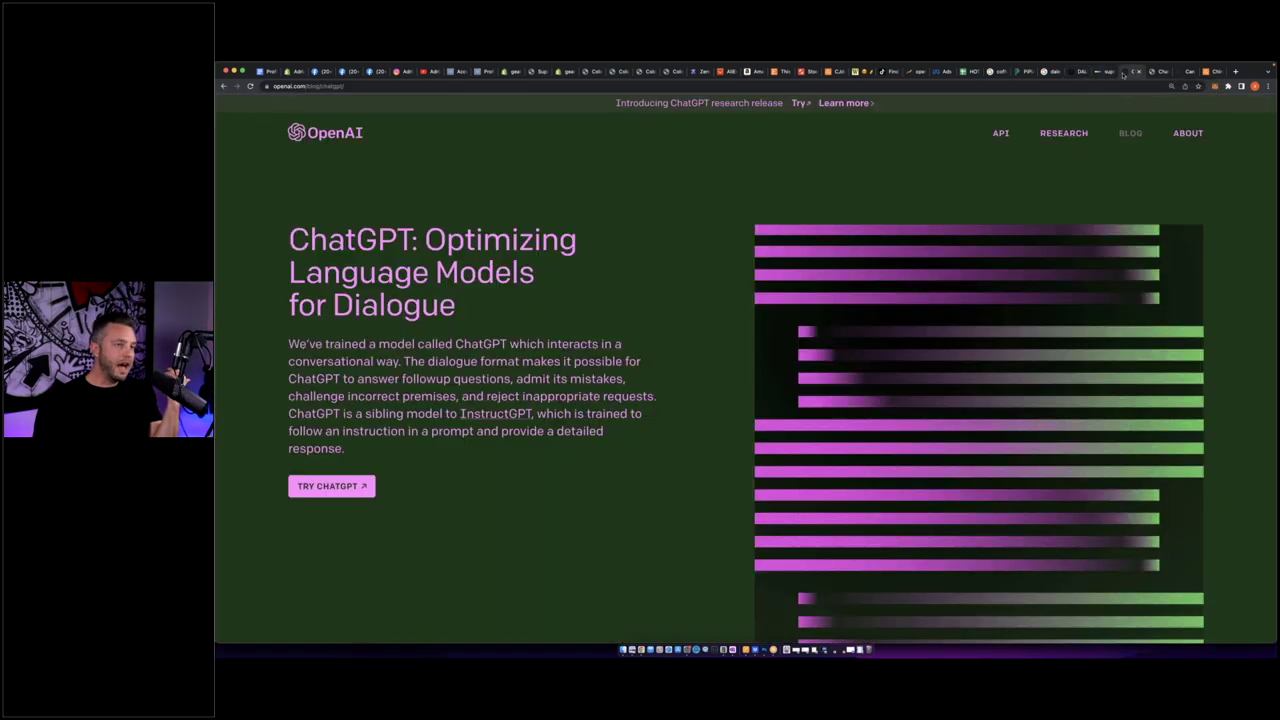
click(1150, 72)
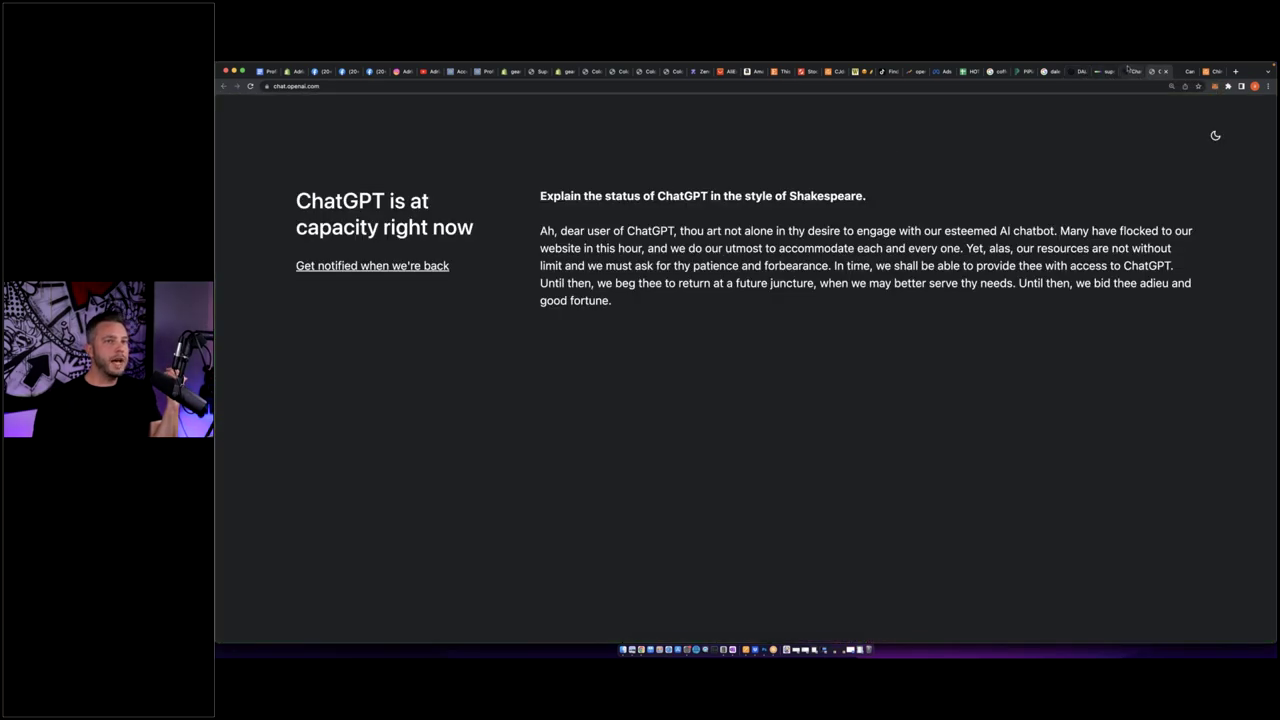
click(1079, 72)
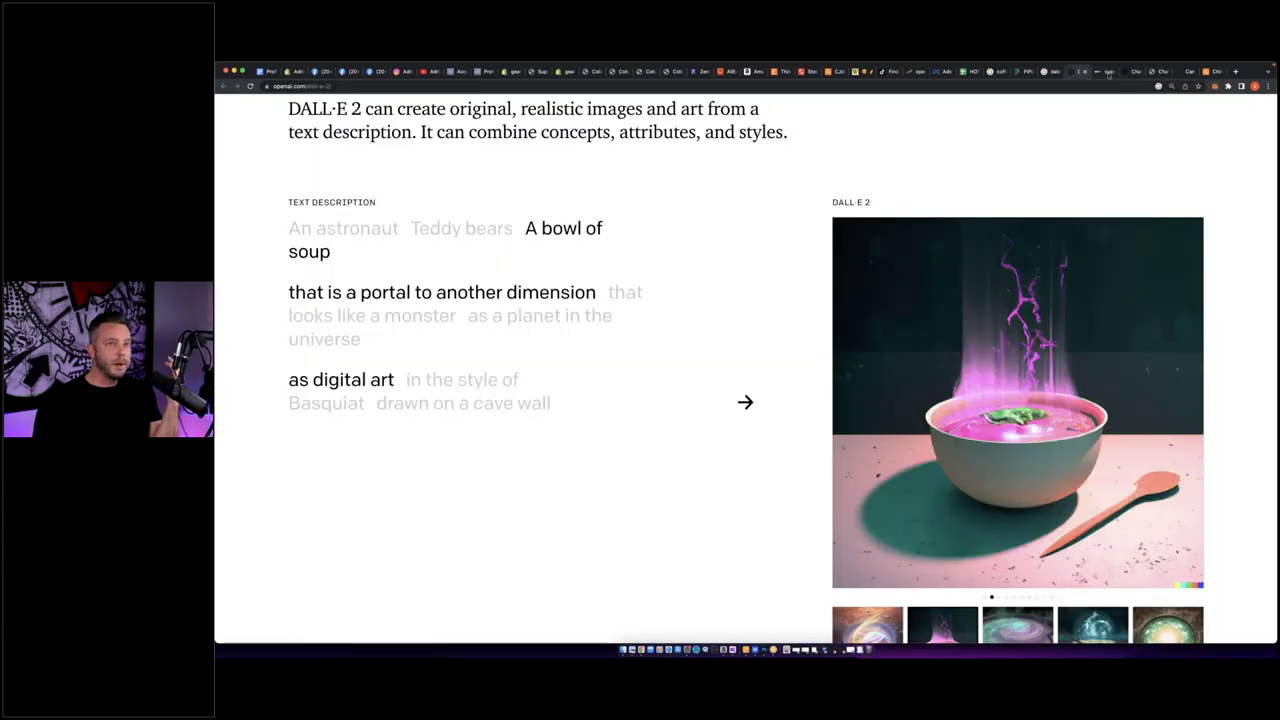
Switch to the DALL·E generator and open the recent "super hero flying through space, comic art" generation.
click(1104, 72)
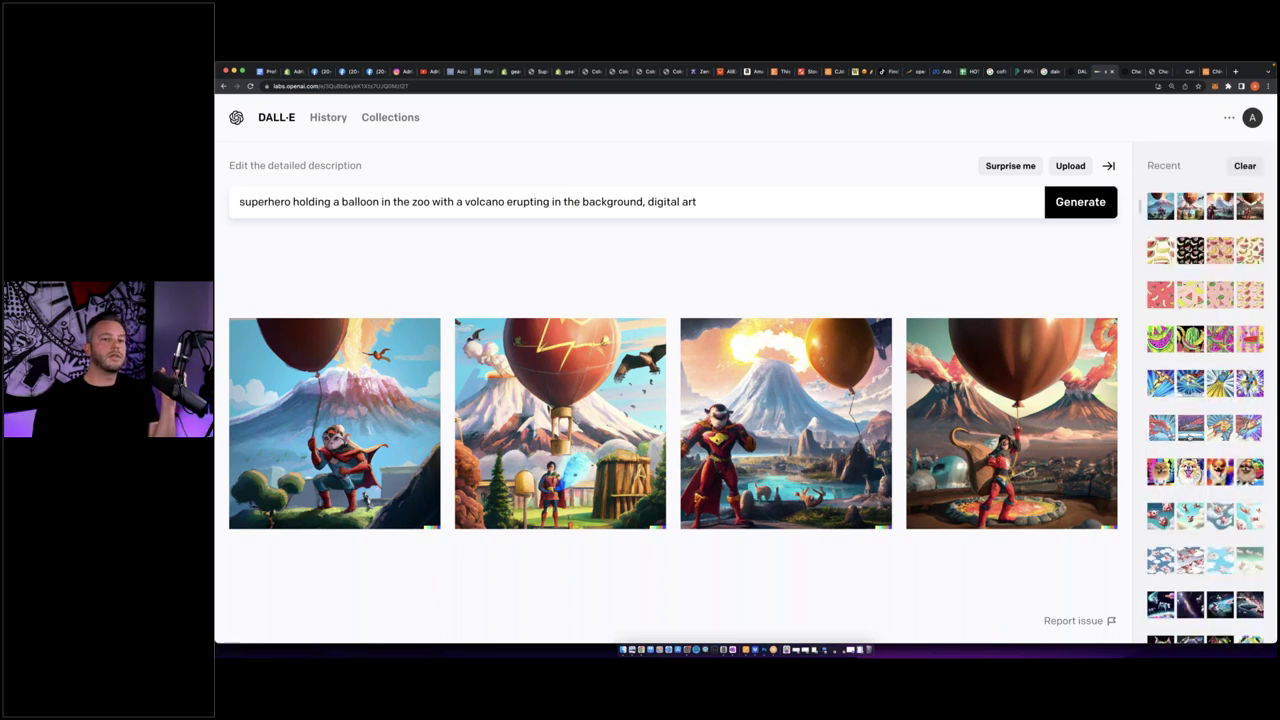
scroll(1205, 400, down, 5)
click(1168, 416)
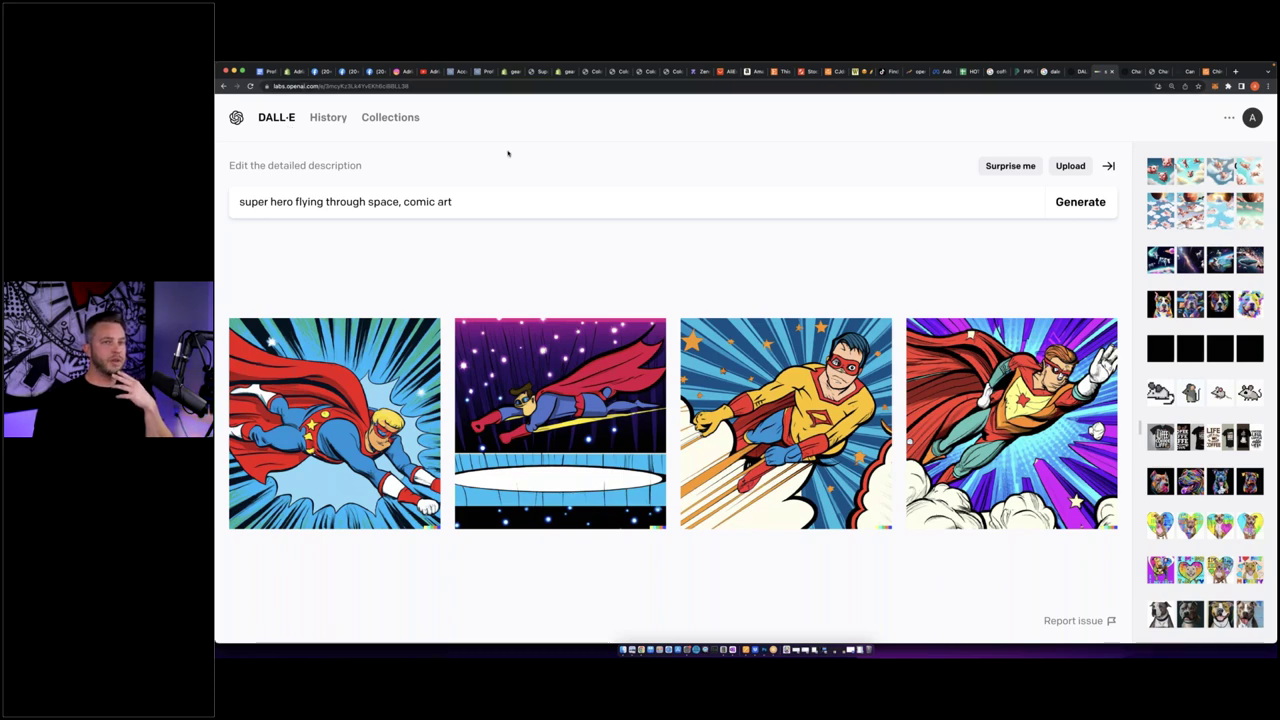
Cycle through surprise prompts to "a surrealist dream-like oil painting by Salvador Dalí of a cat playing checkers" and generate the images.
click(1010, 167)
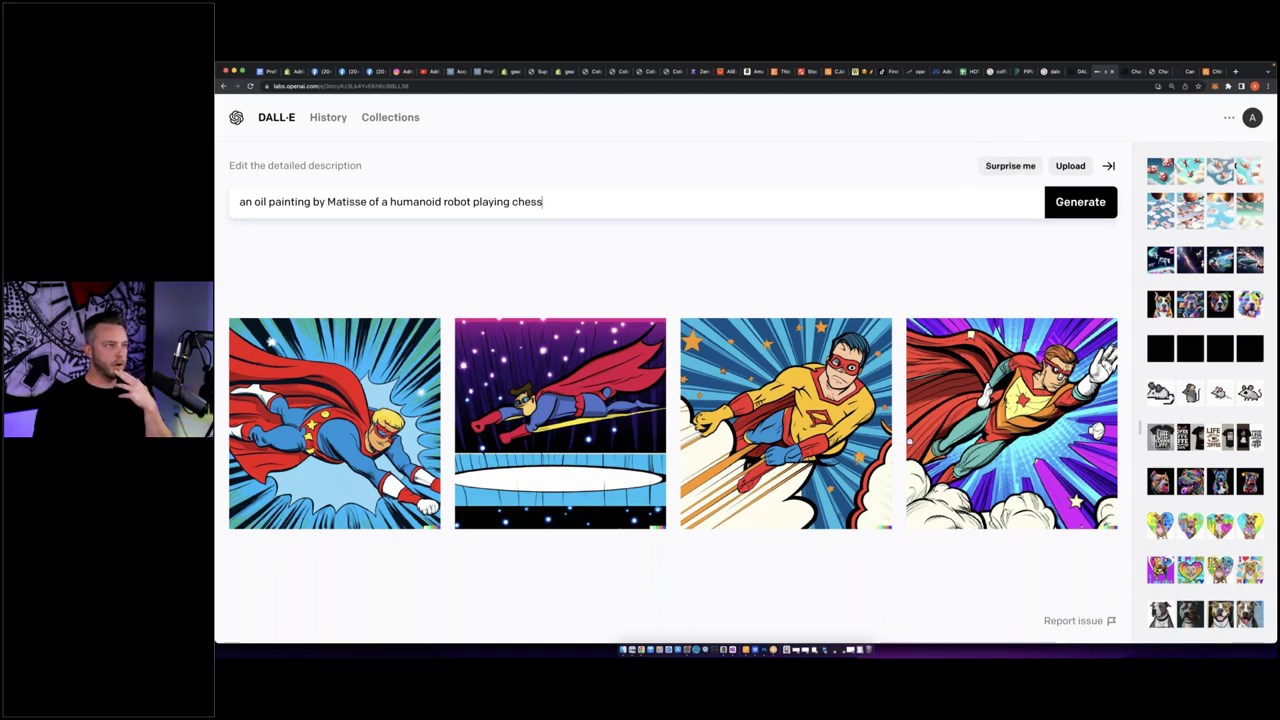
click(1010, 166)
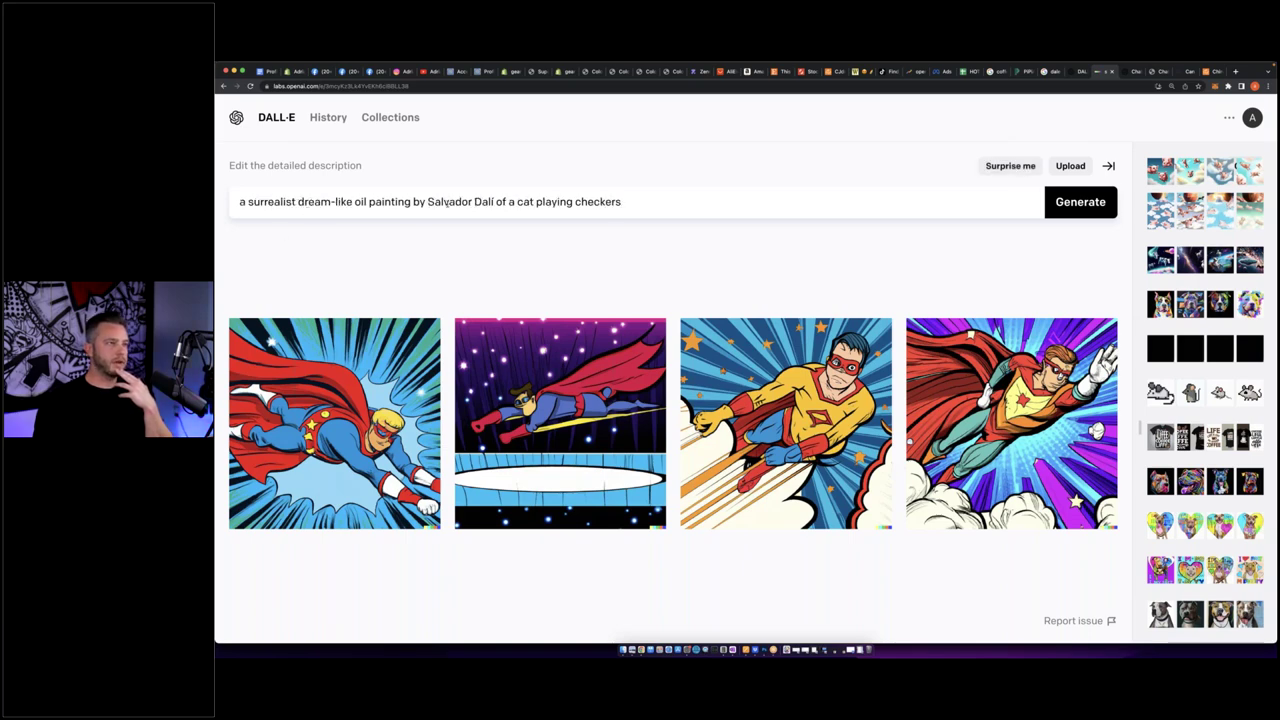
click(1068, 203)
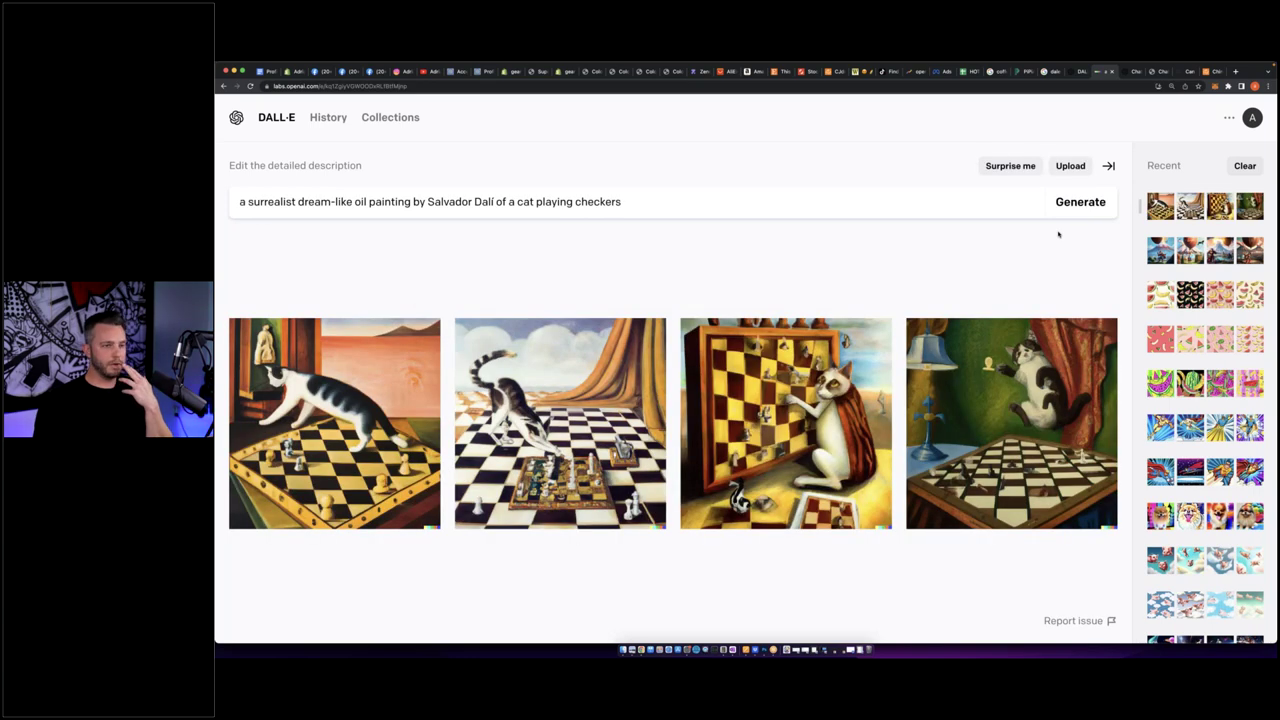
Cycle through surprise prompts to the sunlit indoor lounge area with a clear pool and a pastel pink pool, digital art, and generate the images.
click(1025, 173)
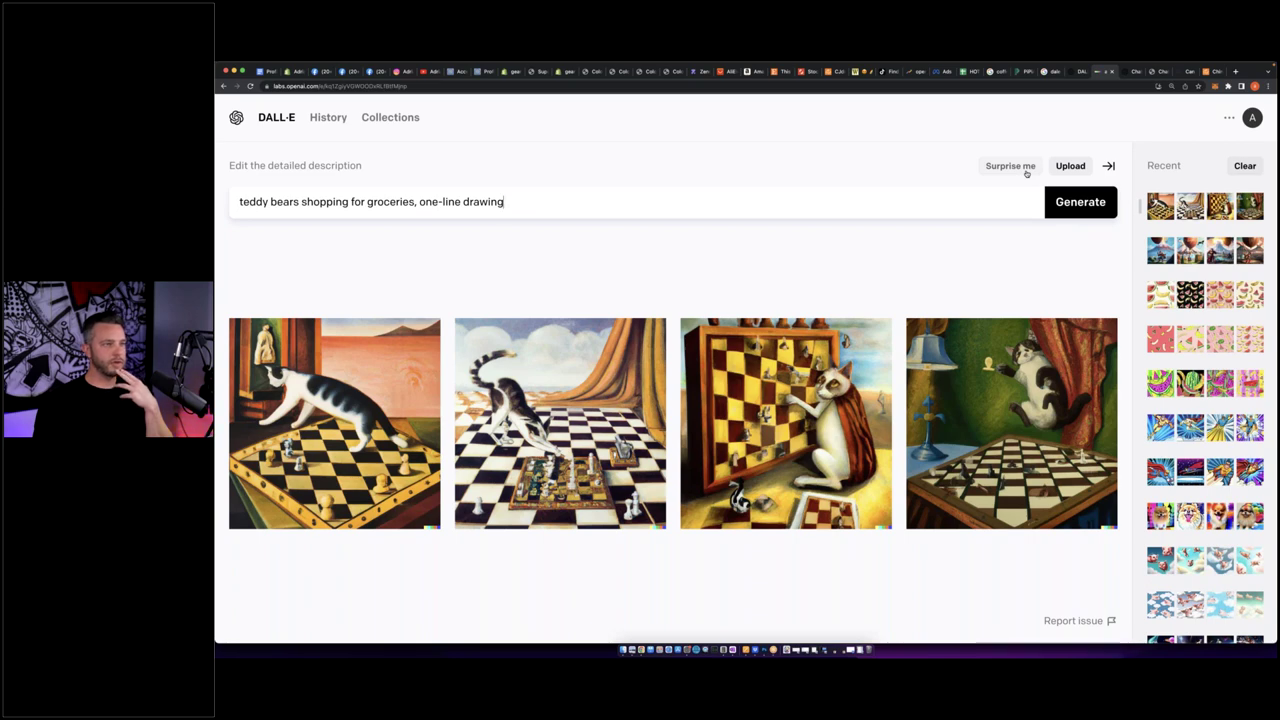
click(1025, 173)
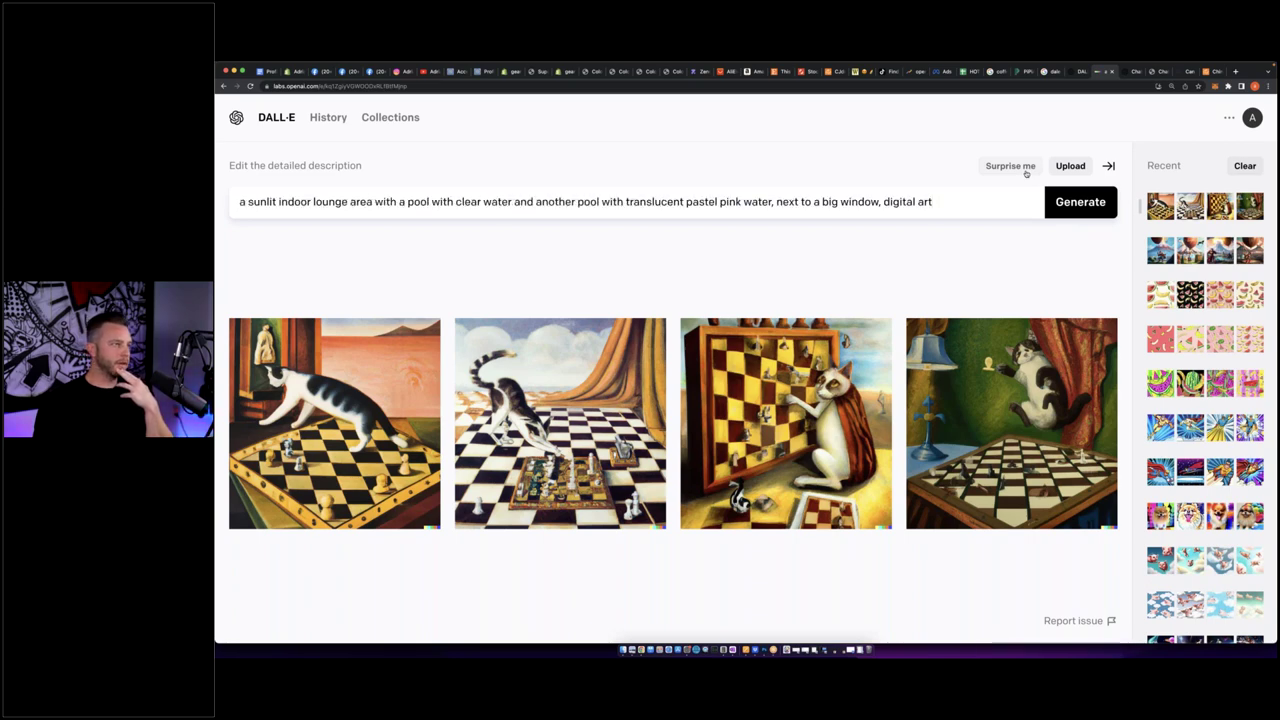
click(1076, 203)
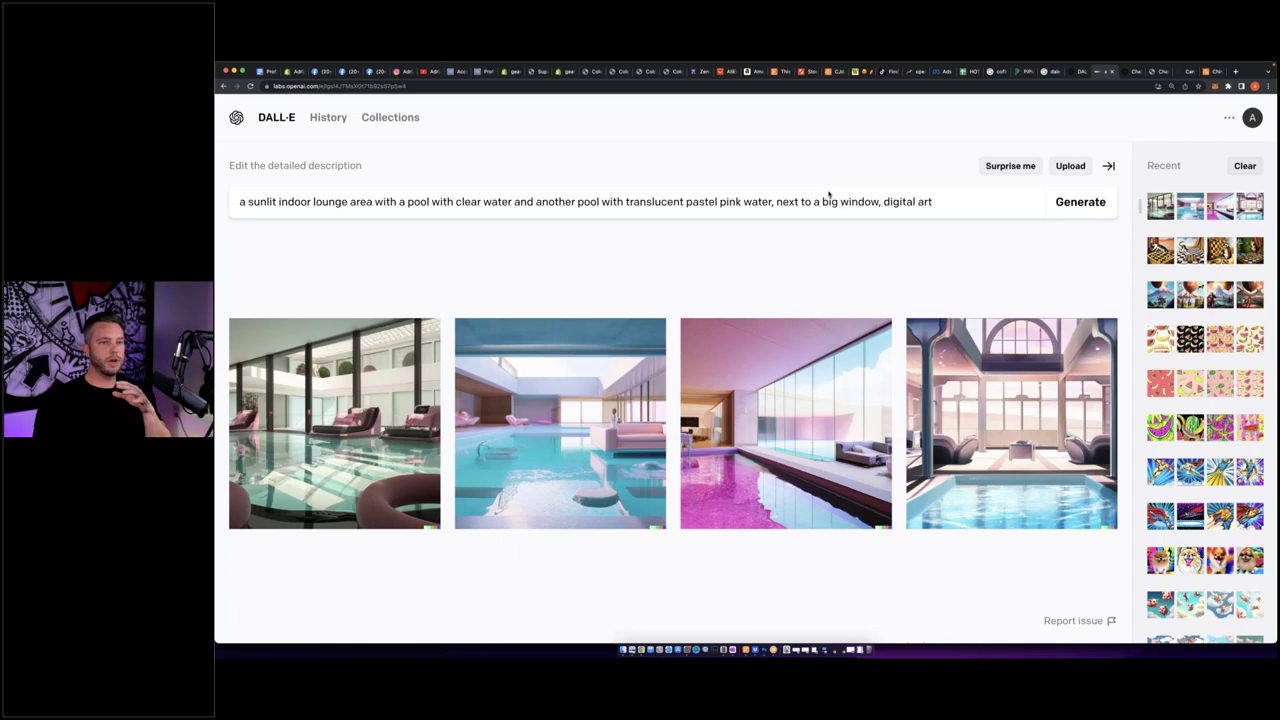
Cycle through surprise prompts to "panda mad scientist mixing sparkling chemicals, digital art", generate the images, and view the second result enlarged before returning to the set.
click(988, 167)
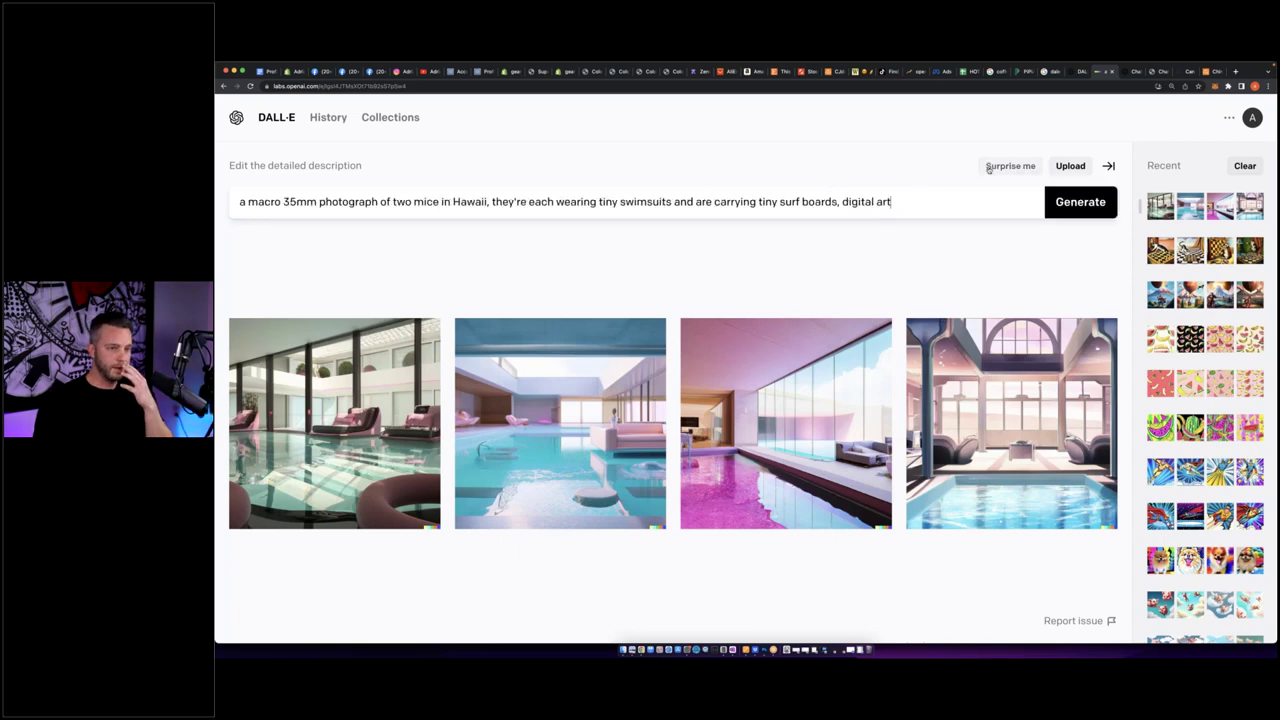
click(988, 167)
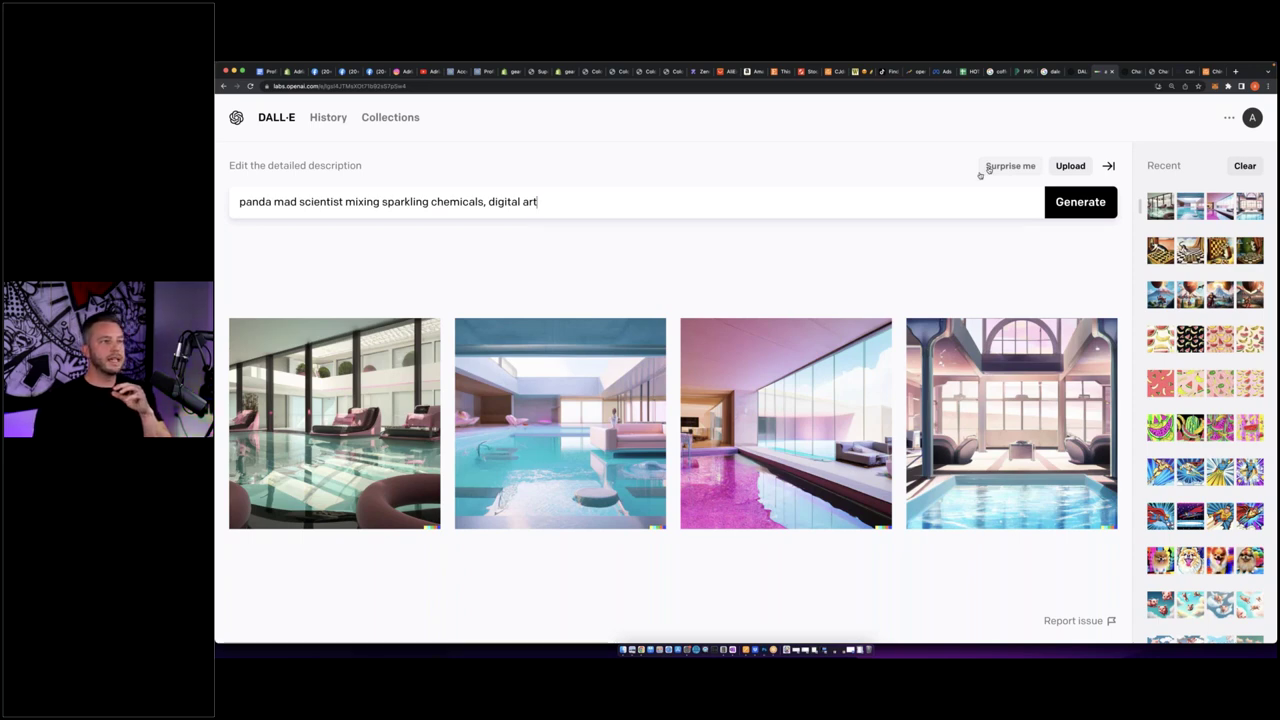
click(1080, 205)
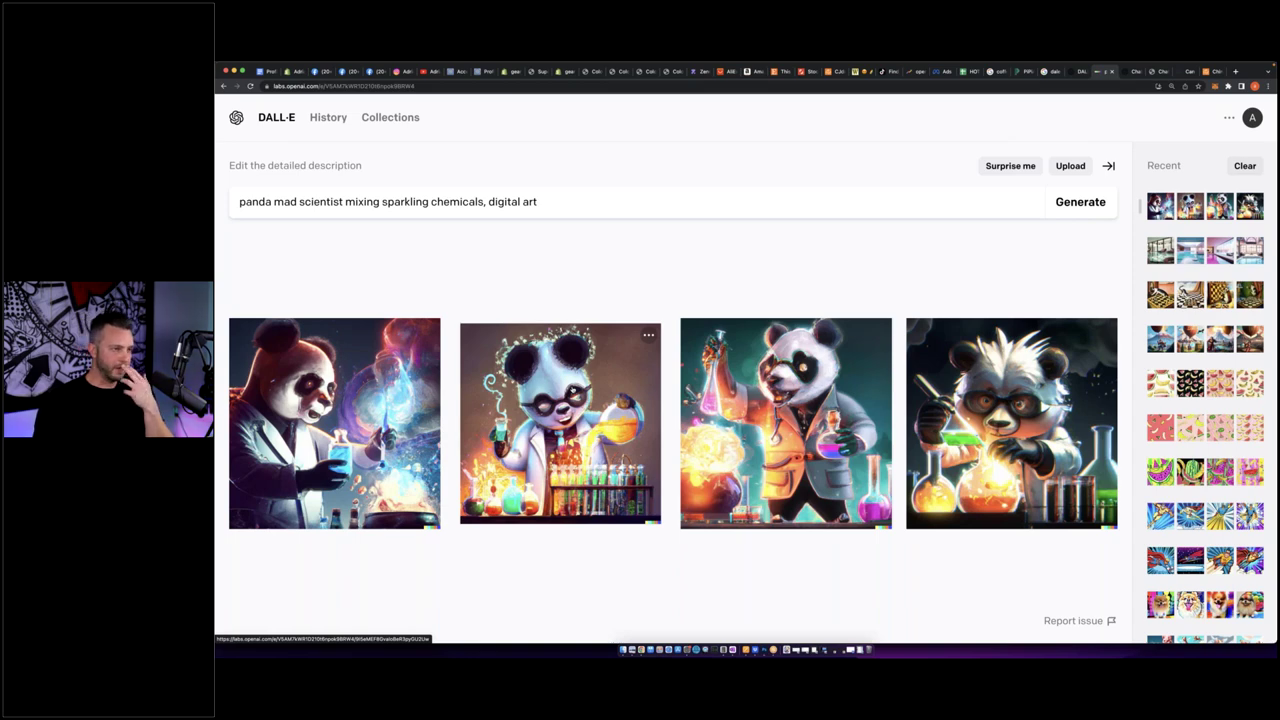
click(560, 420)
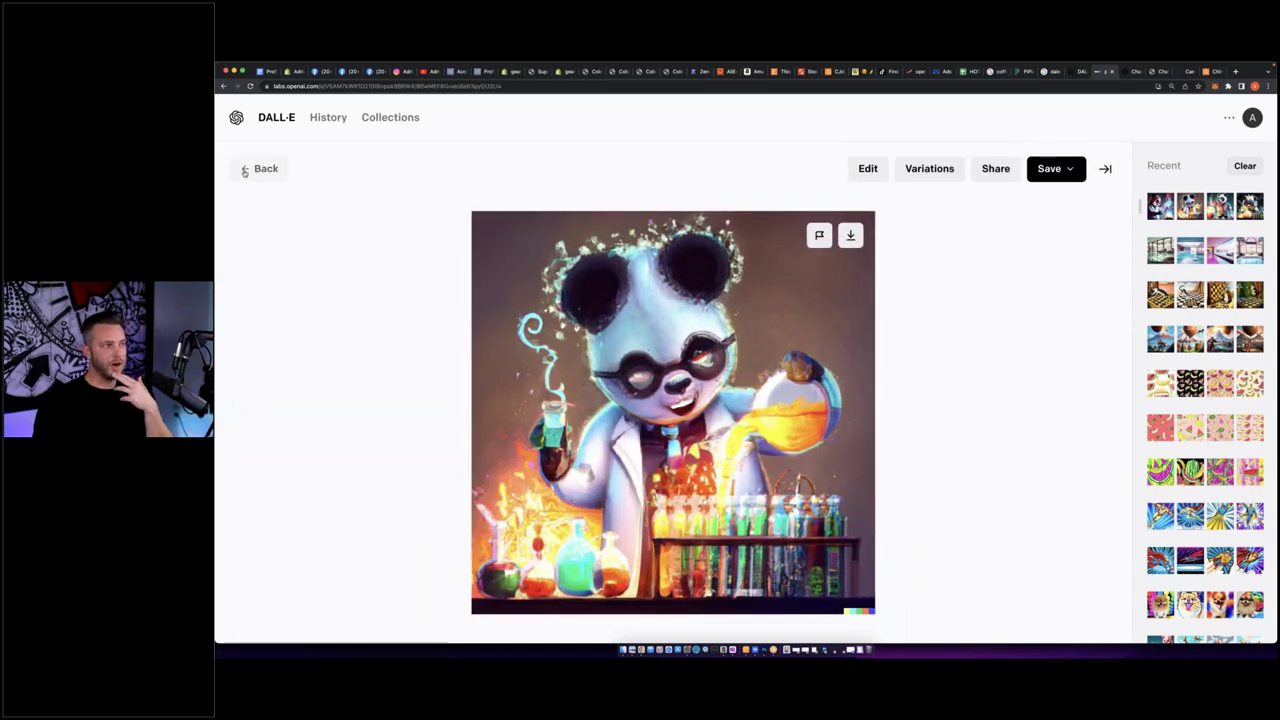
click(264, 168)
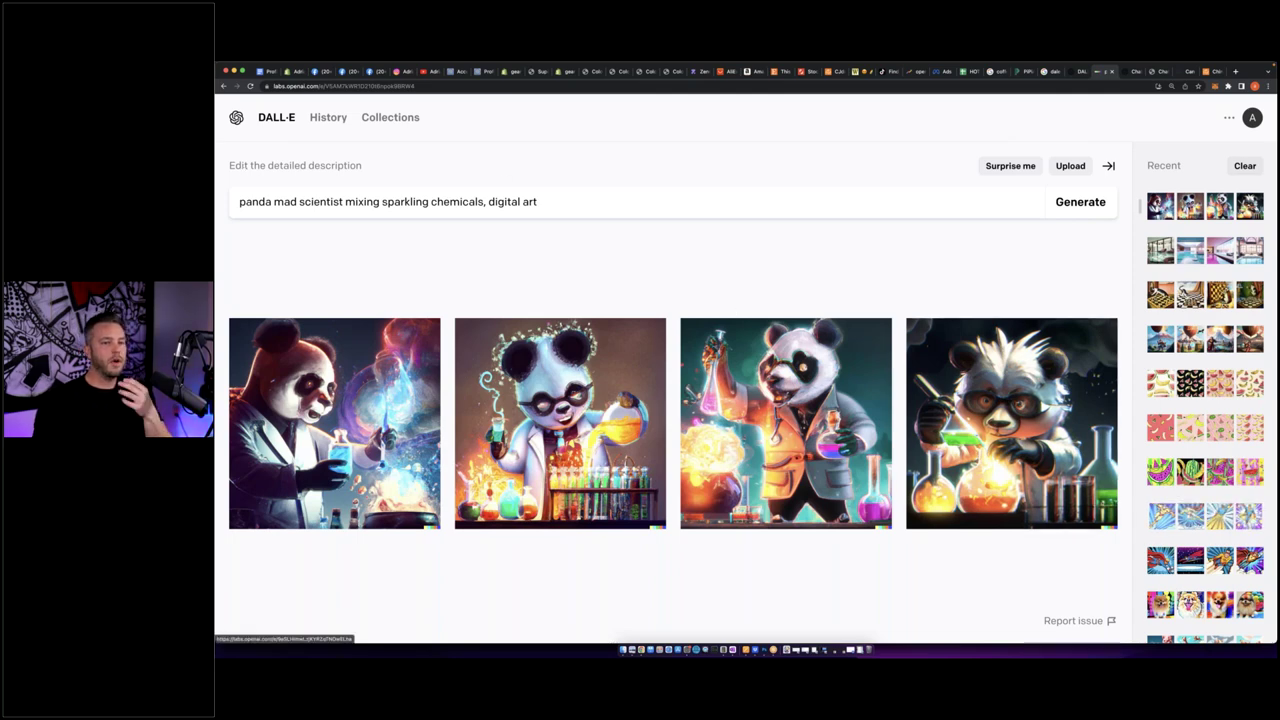
From the recent "super hero flying through space, comic cover" generation, generate images for "super hero blowing a bubble with gum while slapping a criminal, pop art".
click(1190, 515)
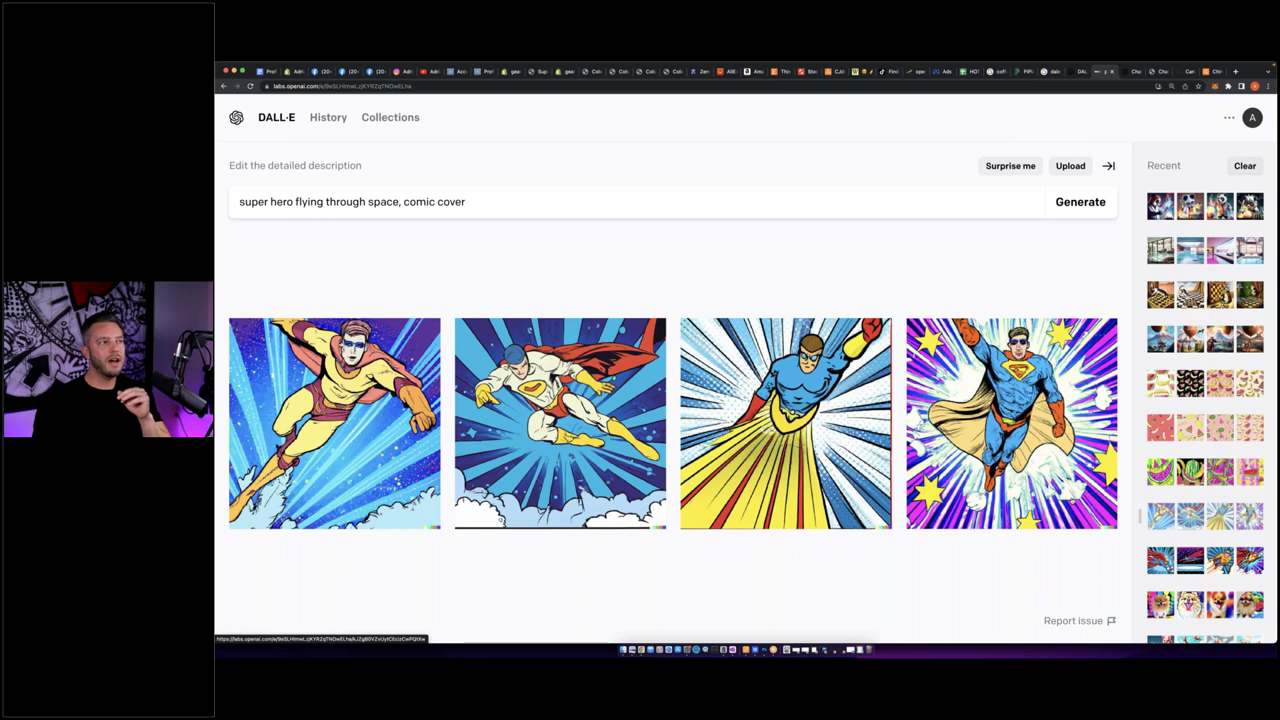
click(366, 201)
key(super+a)
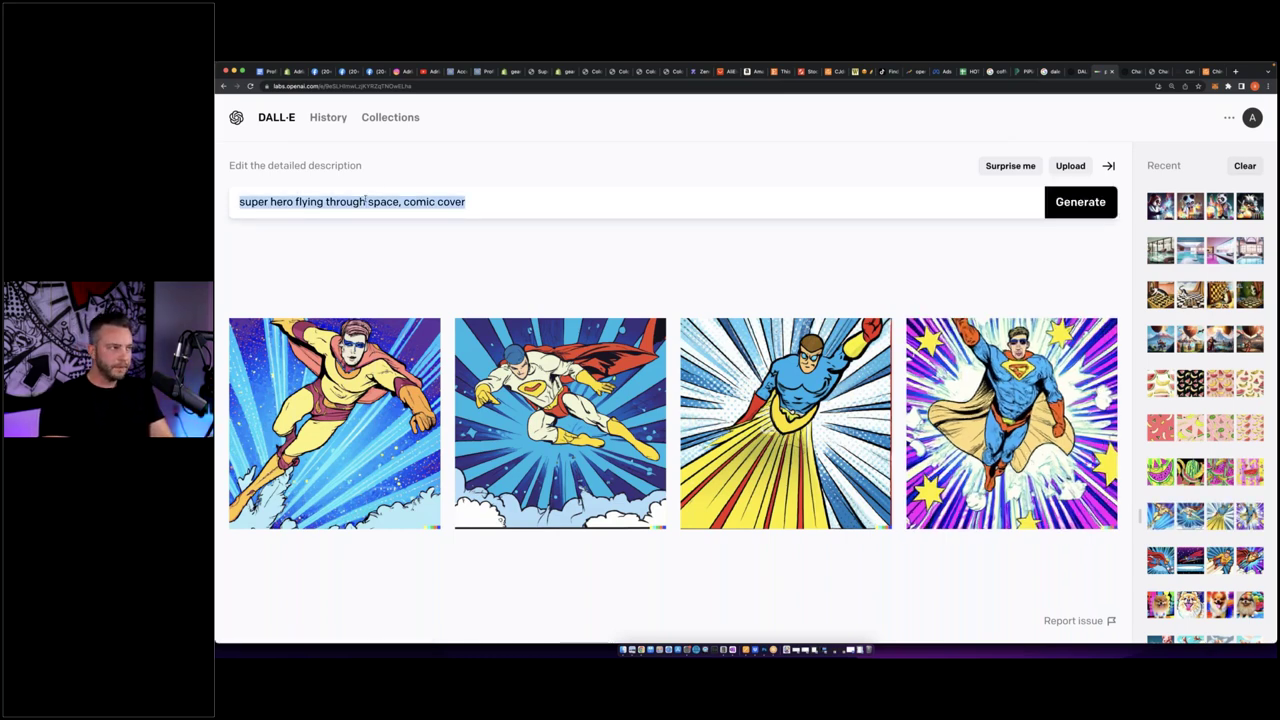
key(BackSpace)
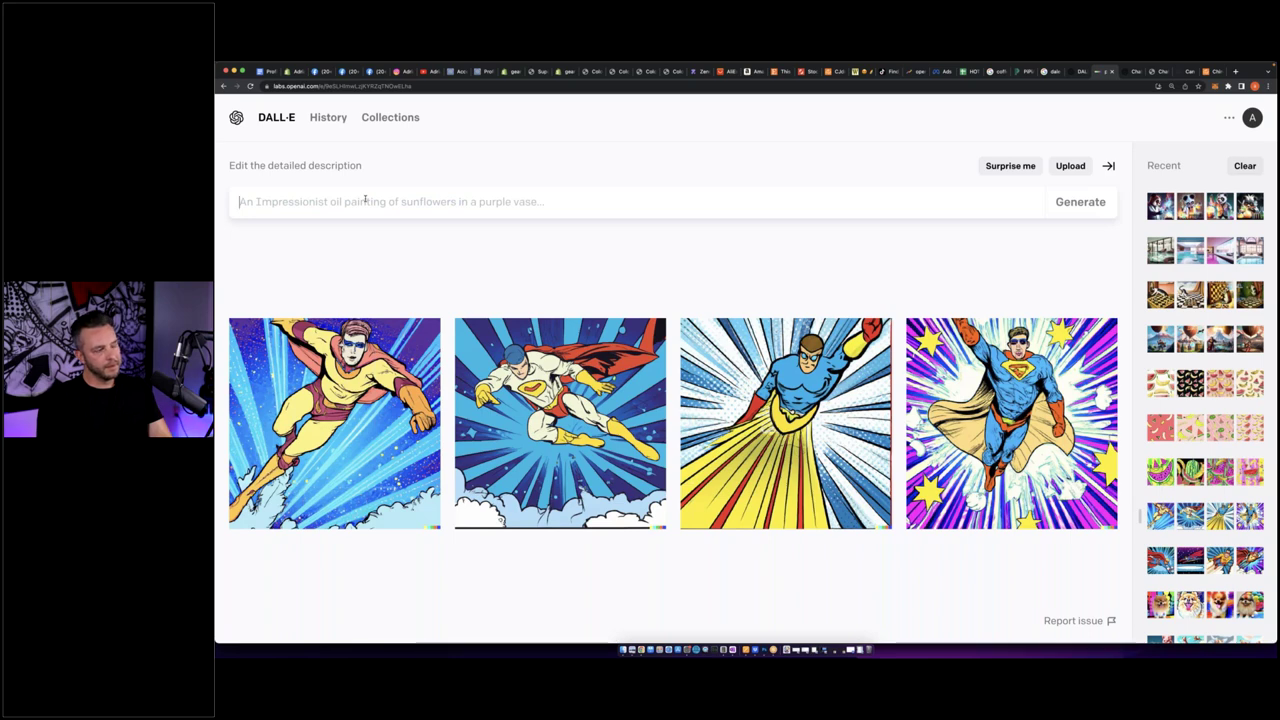
text(super)
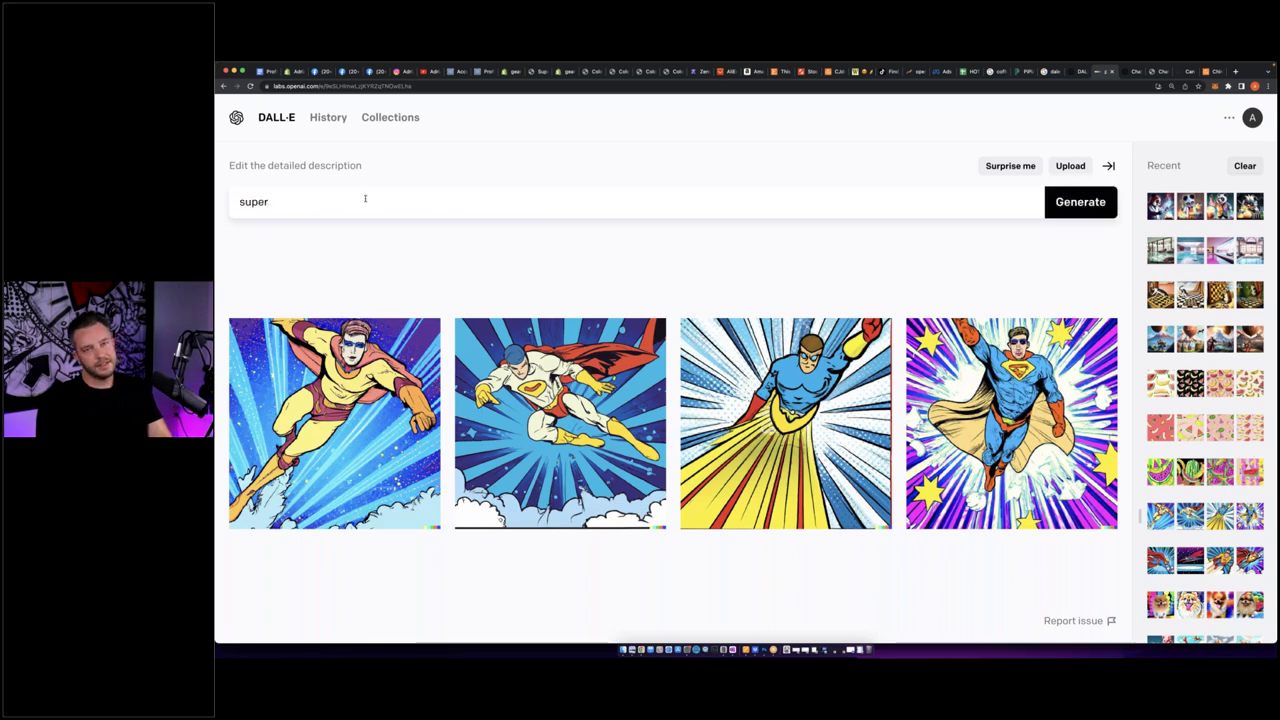
text( h)
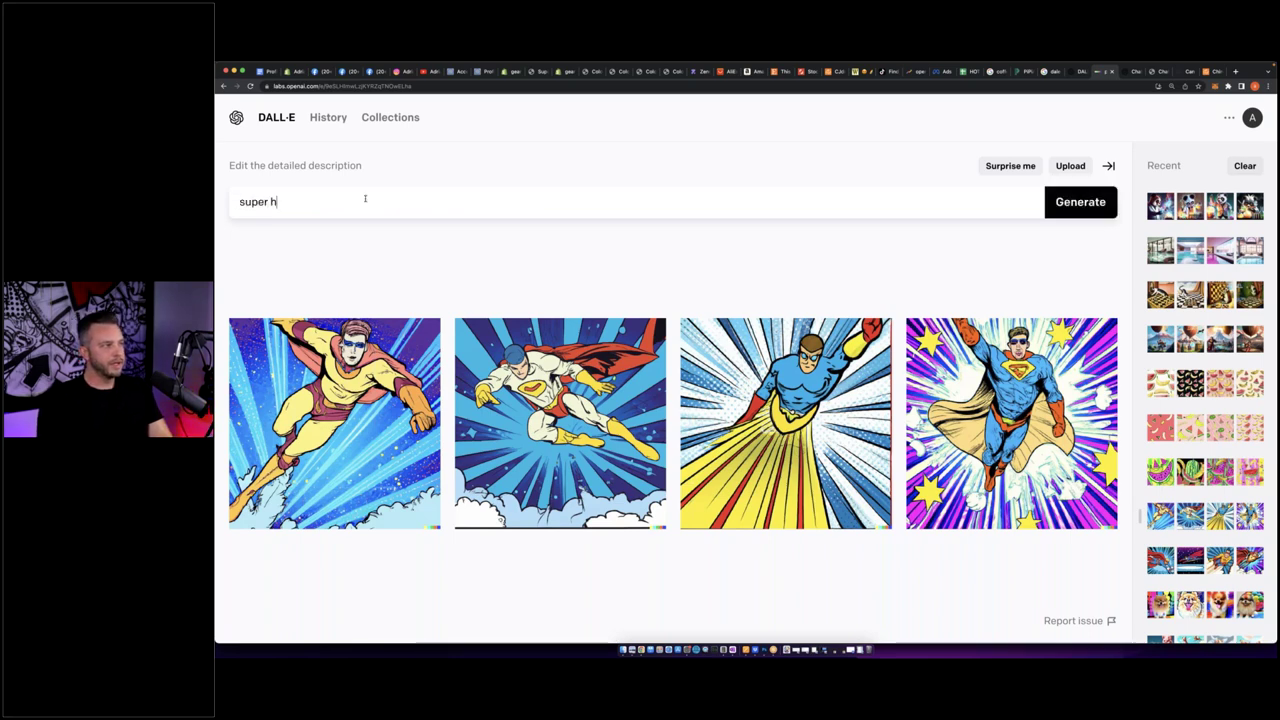
text(ero)
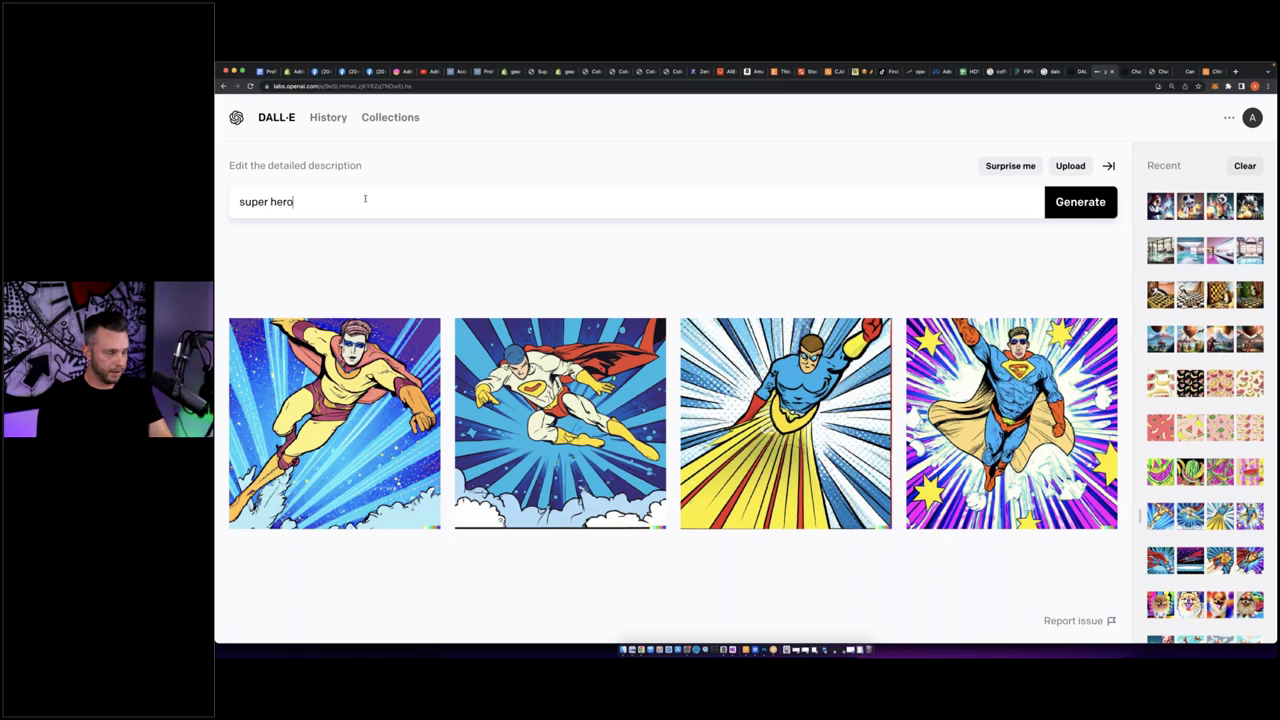
text( bl)
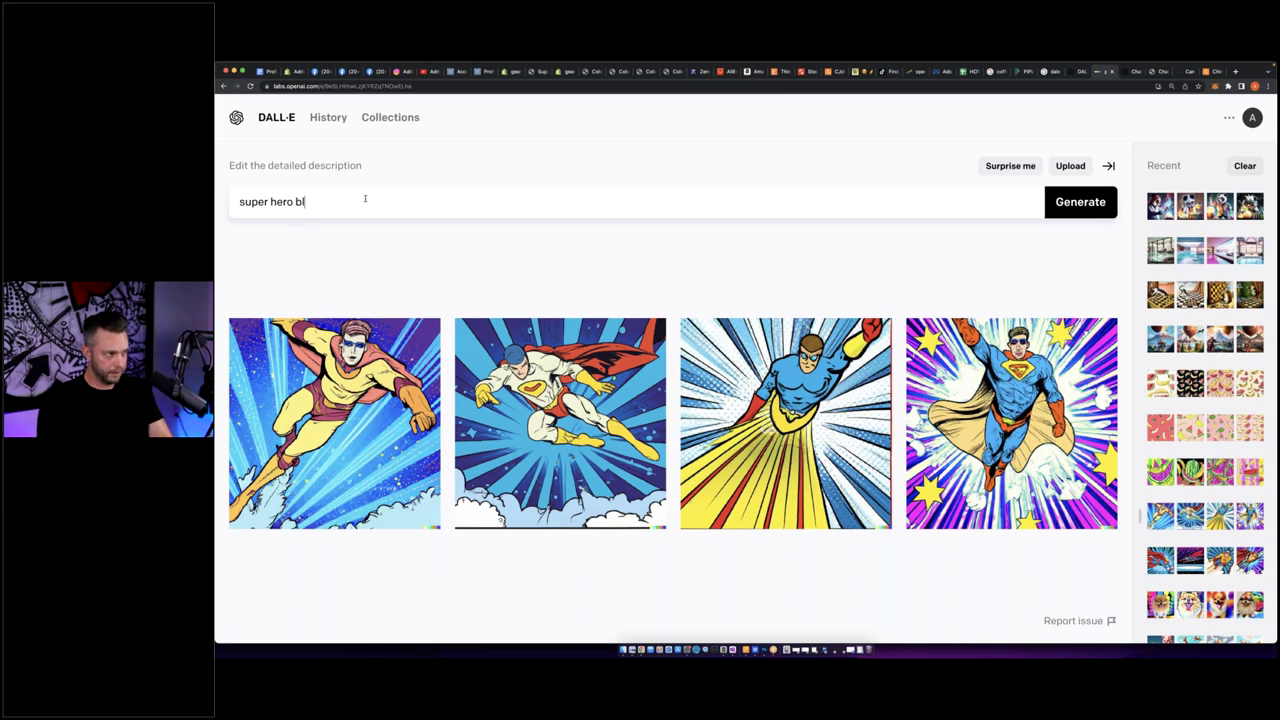
text(owing a bubble)
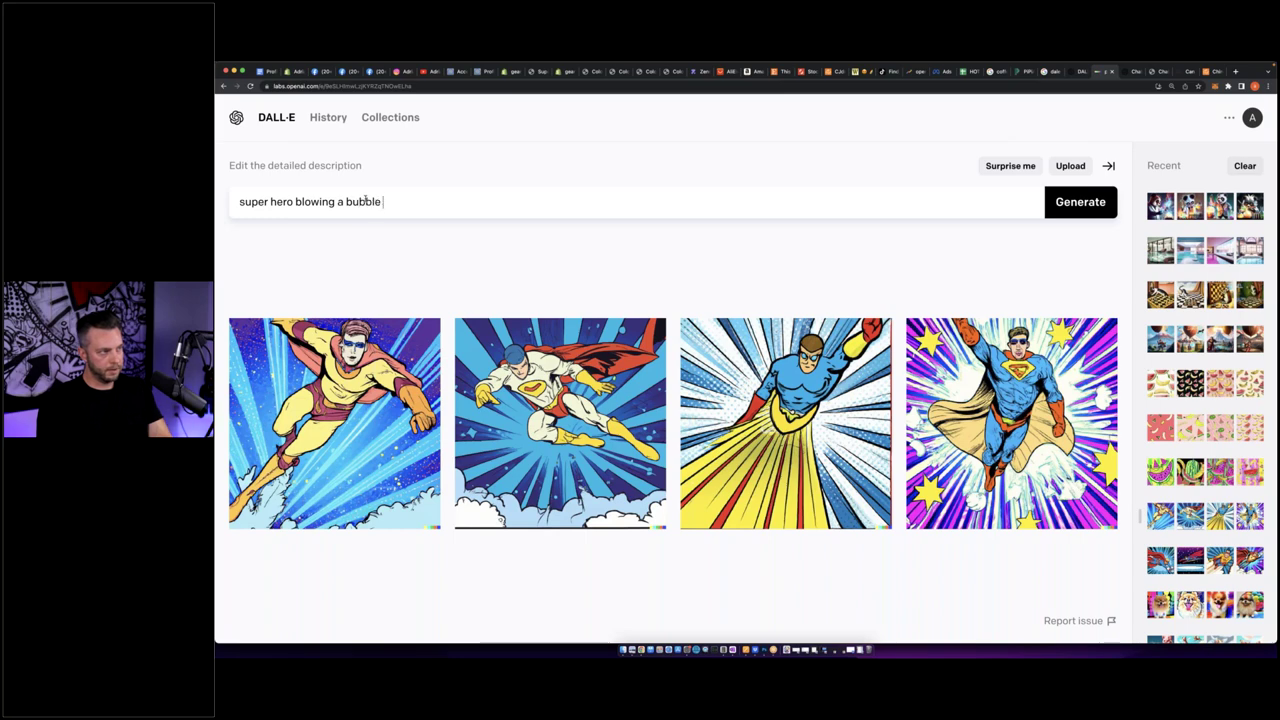
text( with gum)
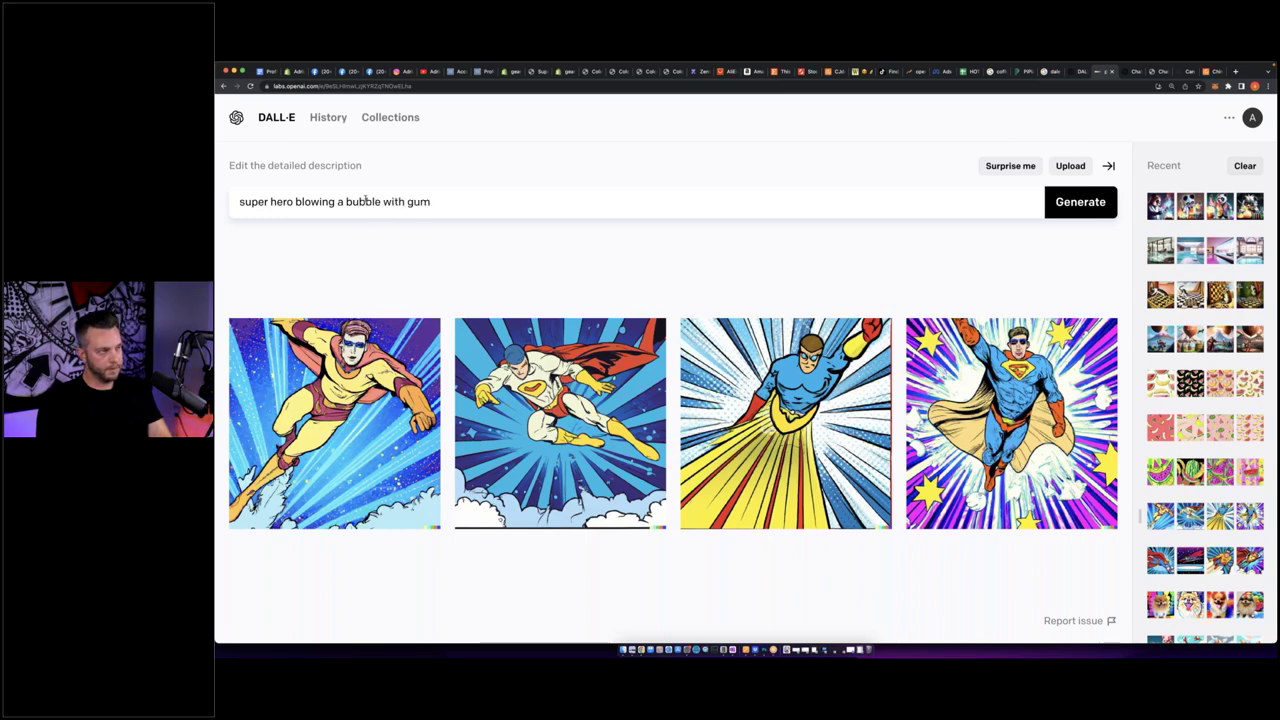
text( while slapping)
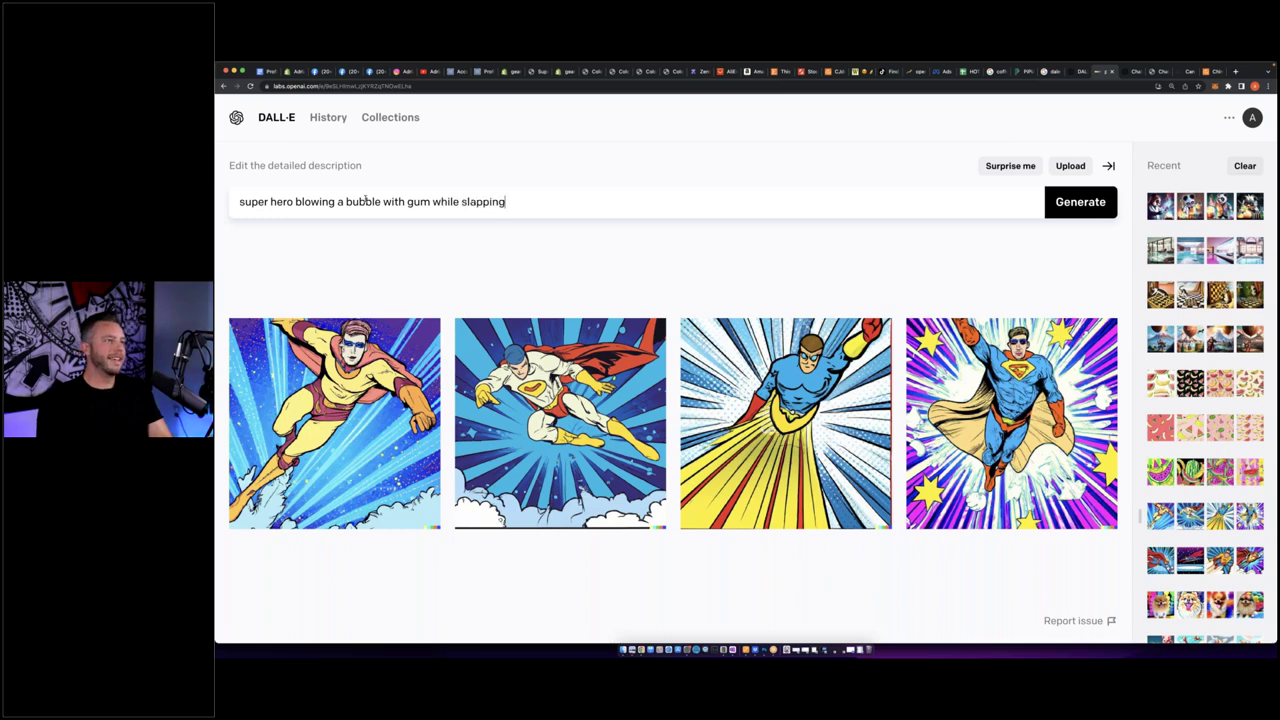
text( a criminal)
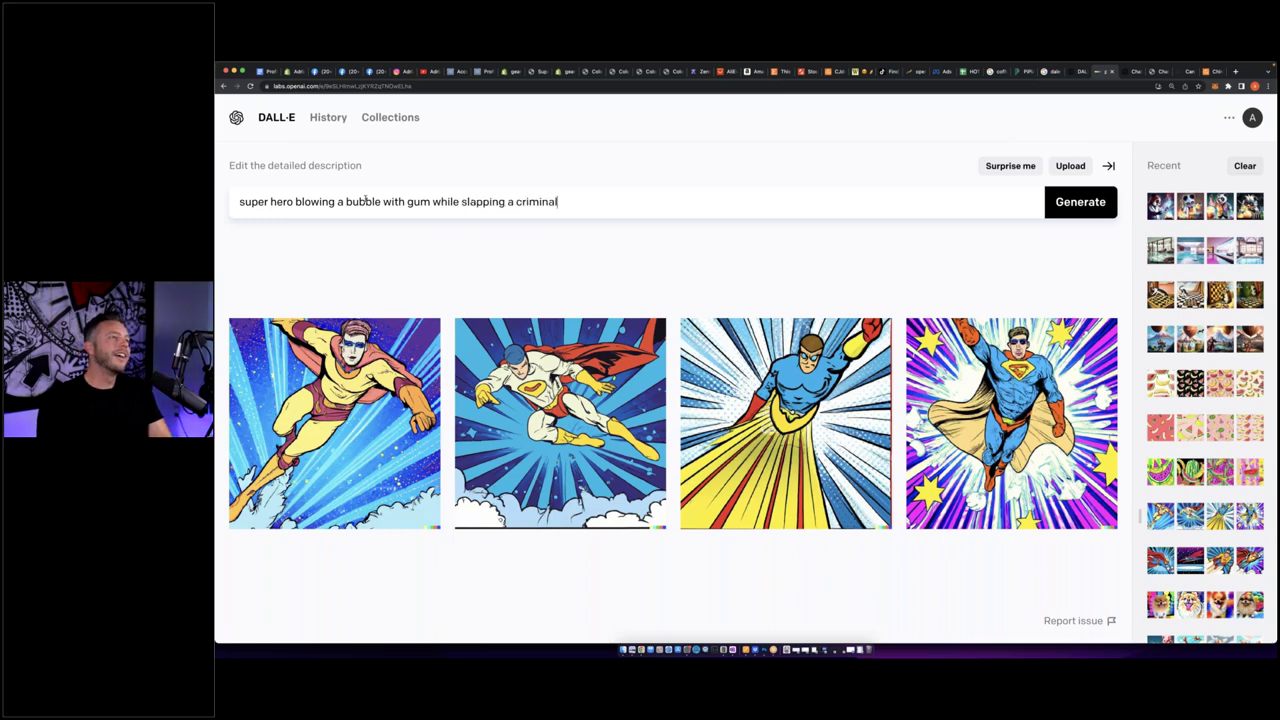
text(, pop art)
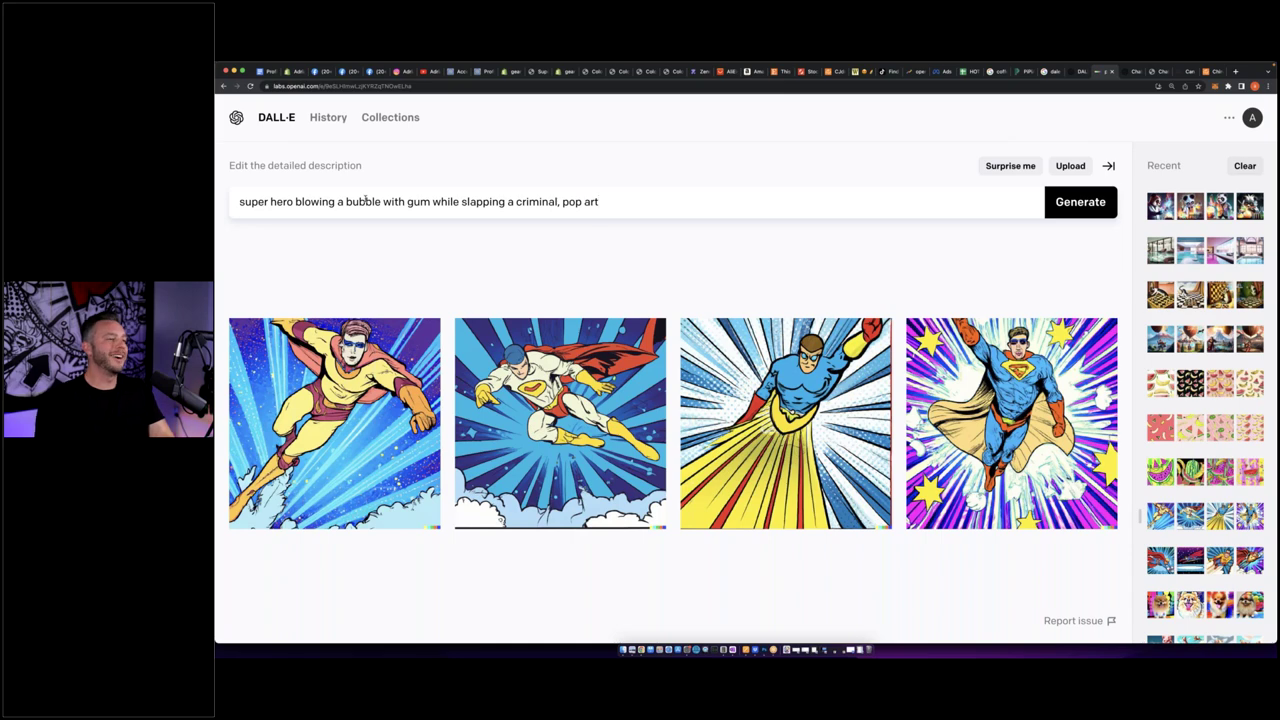
key(Return)
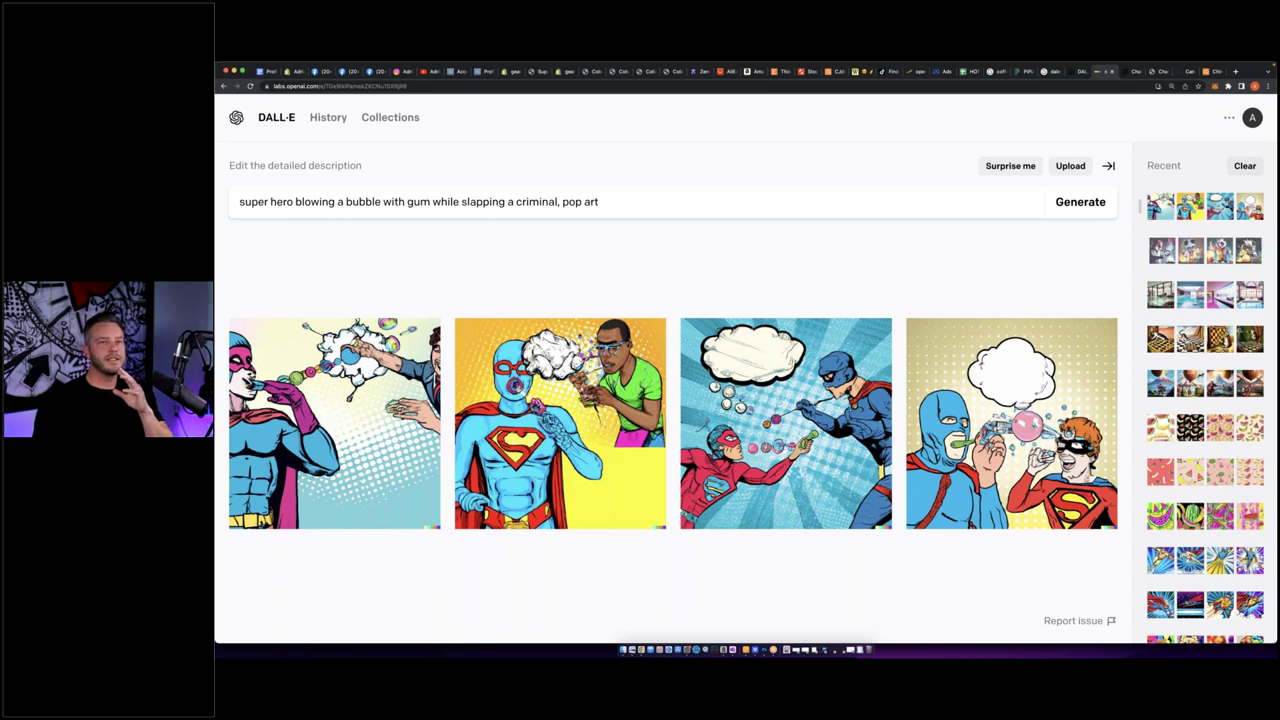
Reopen the recent panda mad scientist generation to review its four images.
click(1186, 256)
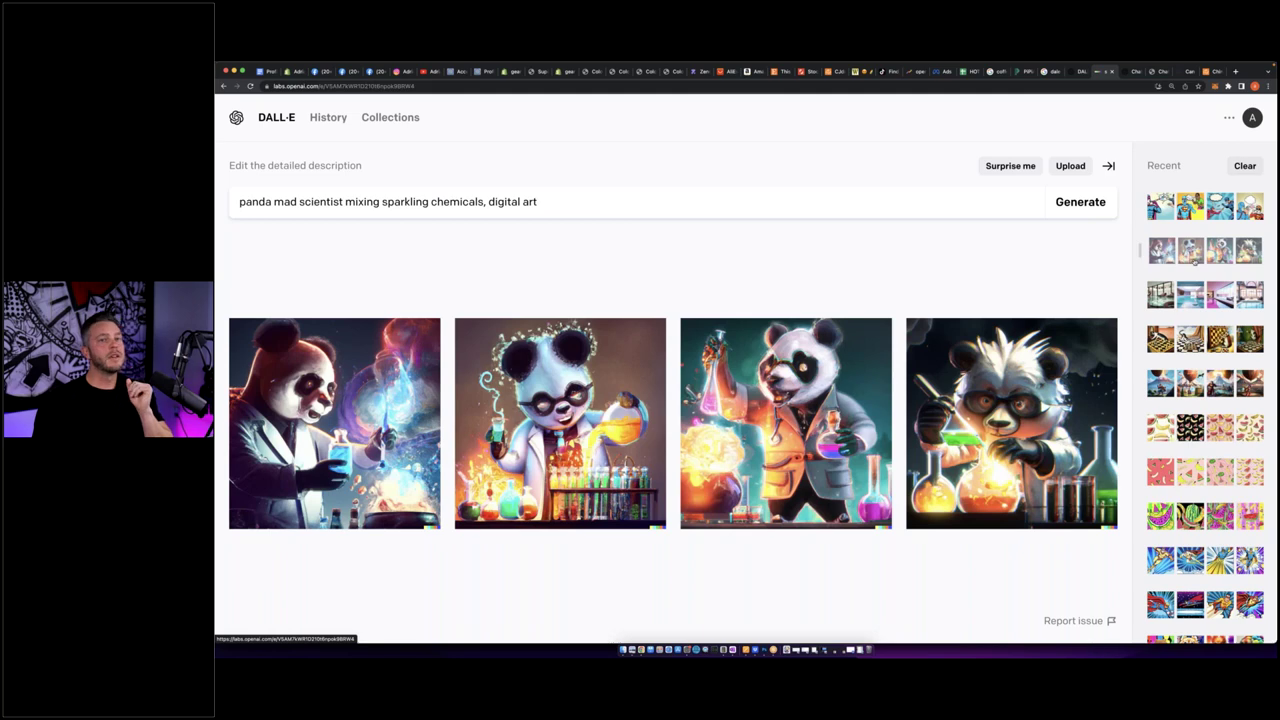